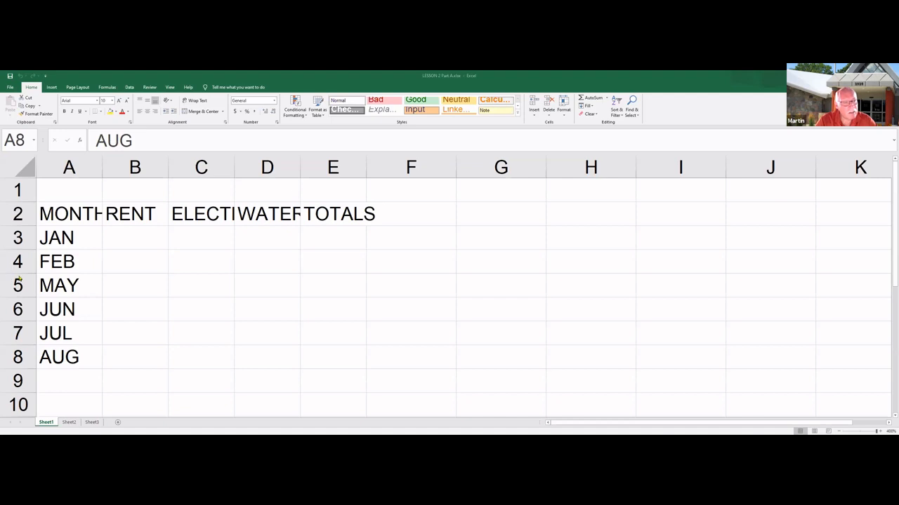
Step: Insert two blank rows, one at a time, above the MAY row
{"action": "left_click", "coordinate": [18, 282]}
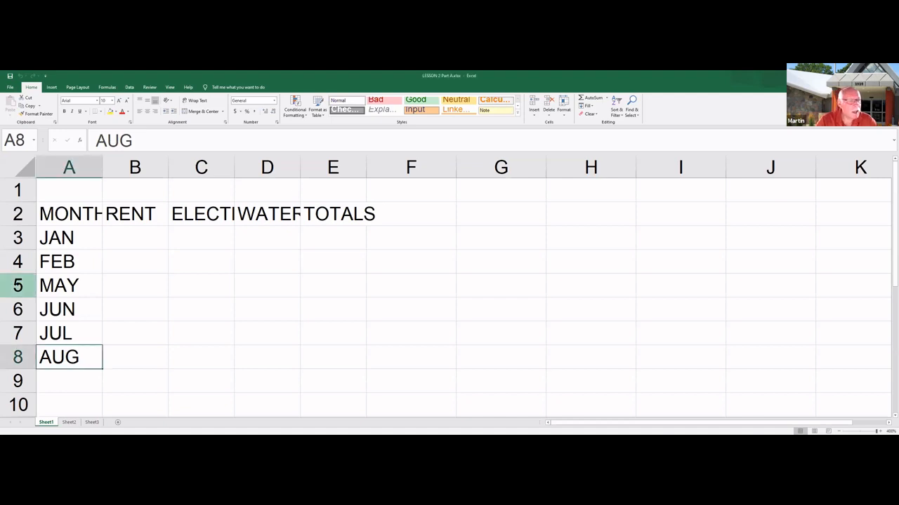
{"action": "right_click", "coordinate": [25, 285]}
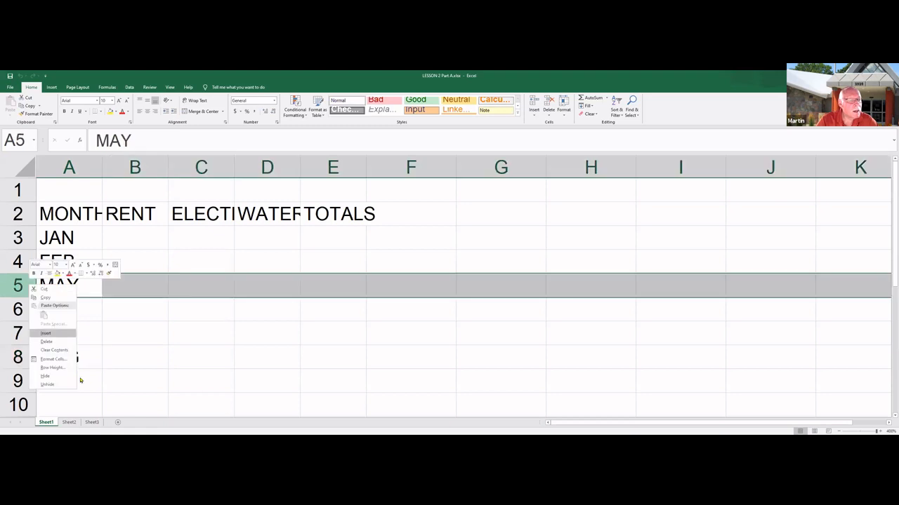
{"action": "left_click", "coordinate": [46, 333]}
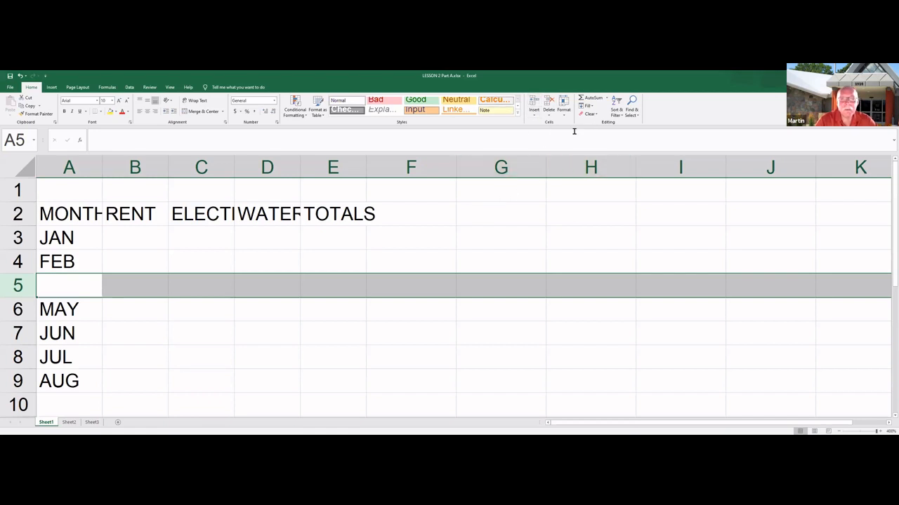
{"action": "left_click", "coordinate": [534, 104]}
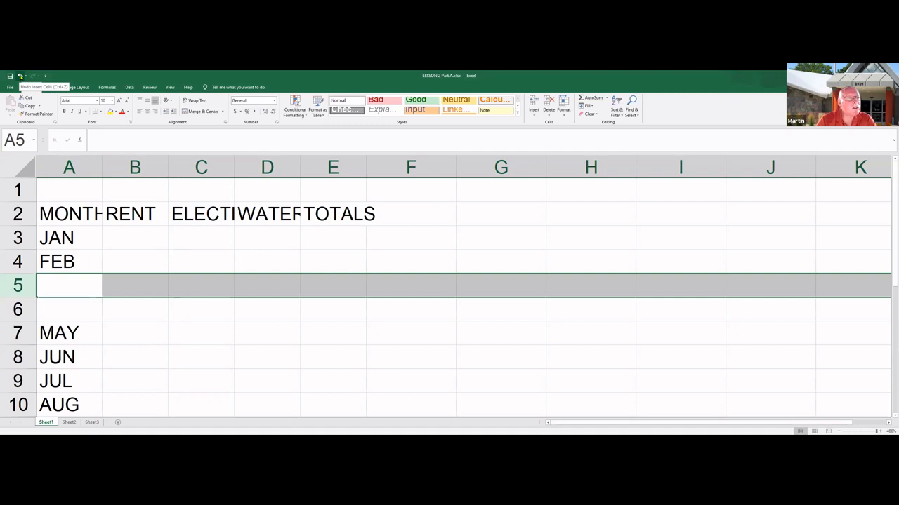
Step: Undo both row insertions above MAY
{"action": "left_click", "coordinate": [20, 75]}
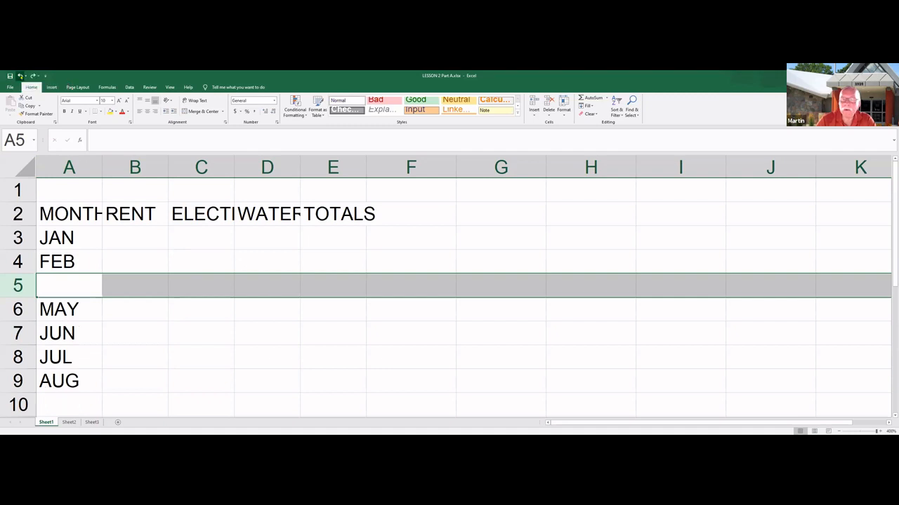
{"action": "left_click", "coordinate": [21, 75]}
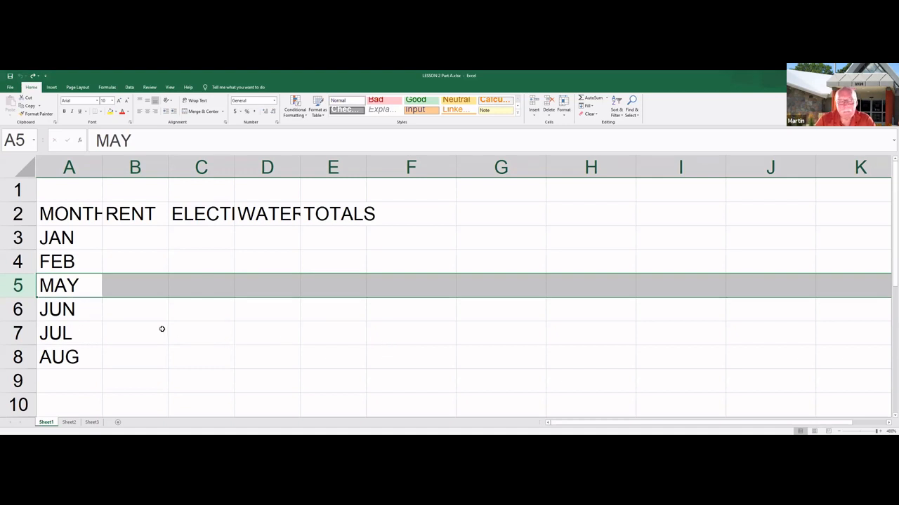
Step: Insert two blank rows at once above MAY, at rows 5 and 6
{"action": "left_click", "coordinate": [18, 282]}
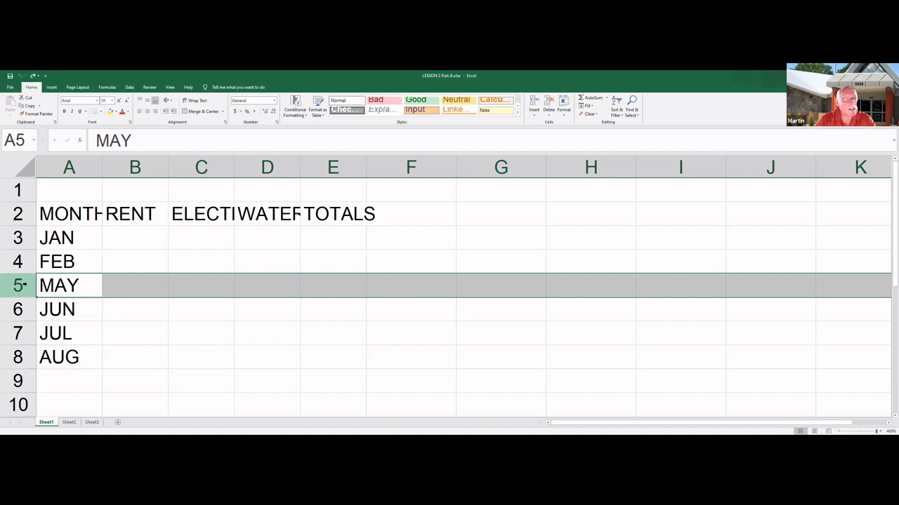
{"action": "left_click_drag", "start_coordinate": [23, 285], "coordinate": [26, 284]}
{"action": "left_click_drag", "start_coordinate": [26, 286], "coordinate": [26, 303]}
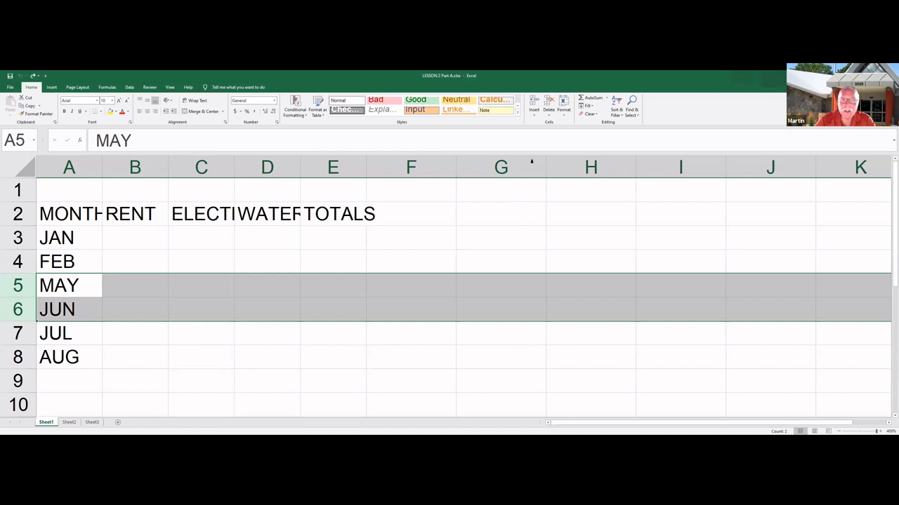
{"action": "left_click", "coordinate": [533, 103]}
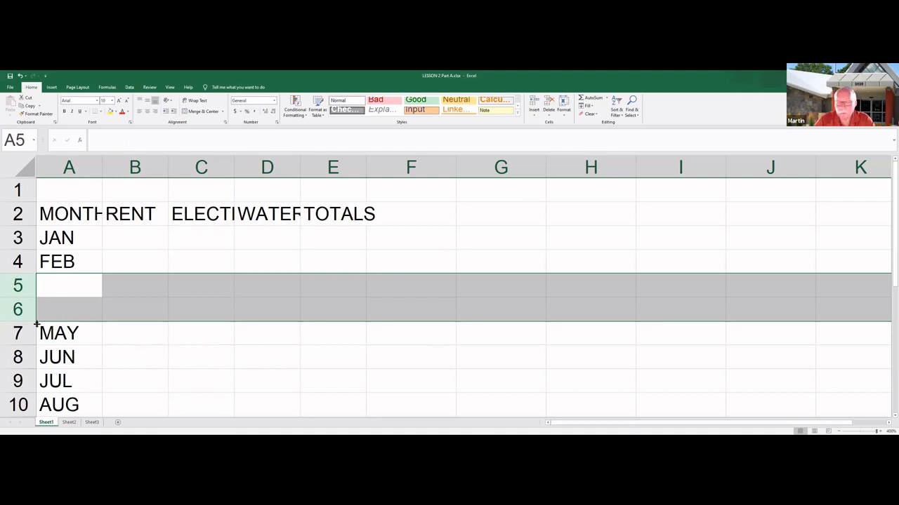
Step: Enter the missing months MAR in cell A5 and APR in cell A6
{"action": "left_click", "coordinate": [76, 288]}
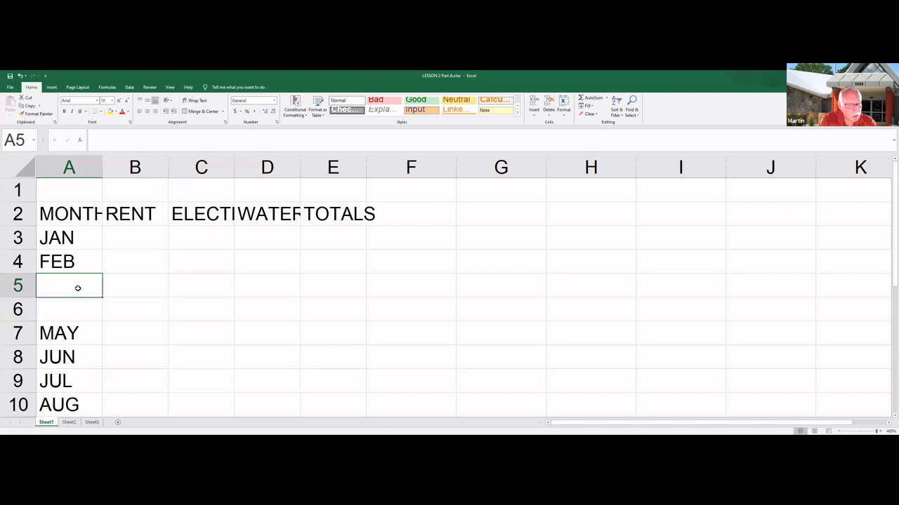
{"action": "type", "text": "MAR"}
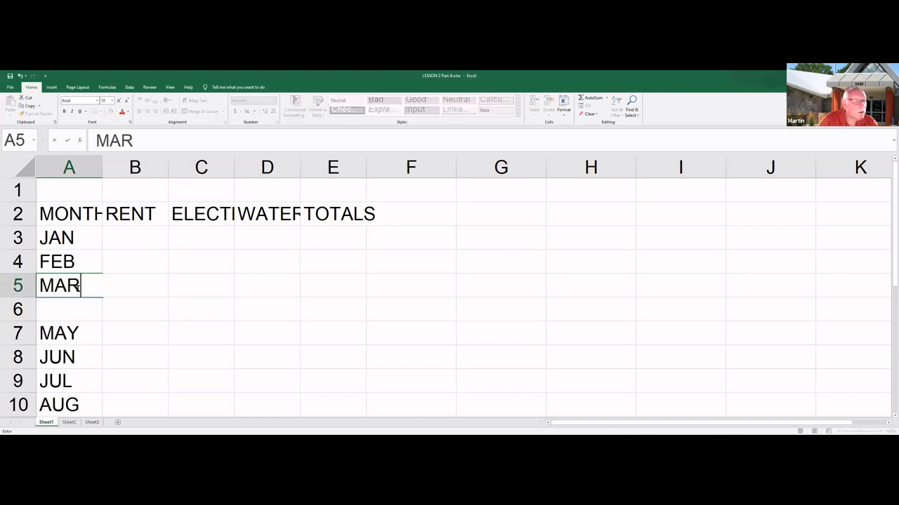
{"action": "key", "text": "Return"}
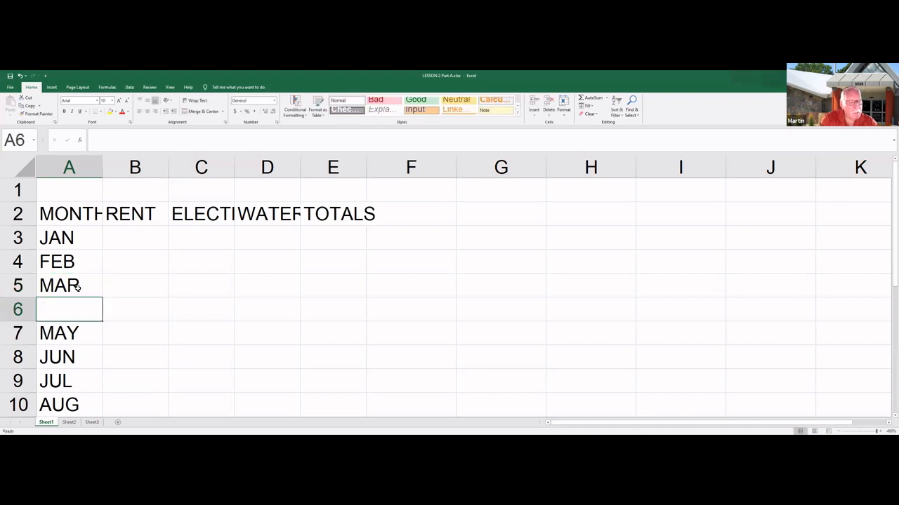
{"action": "type", "text": "APR"}
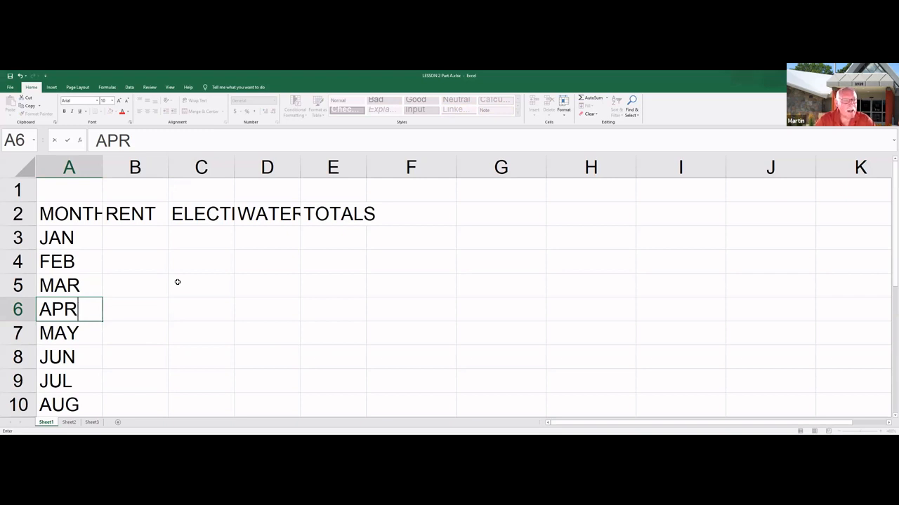
{"action": "left_click", "coordinate": [30, 287]}
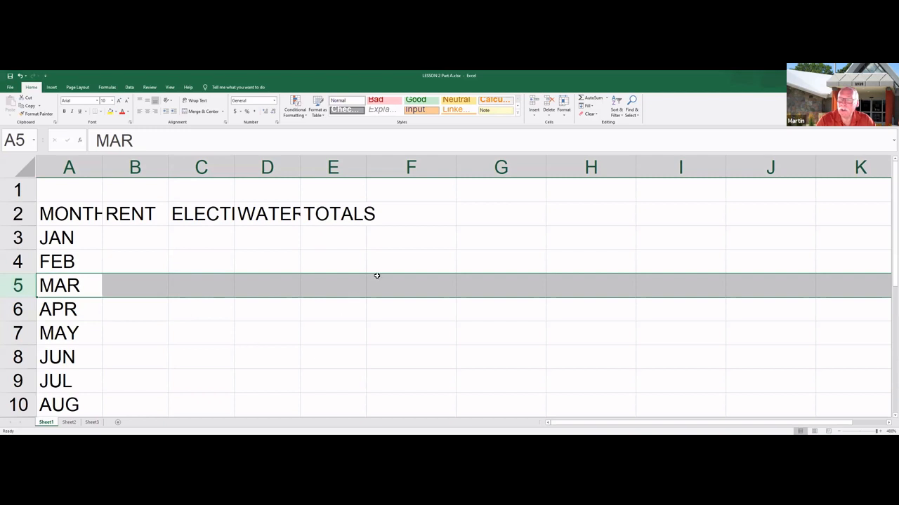
{"action": "left_click", "coordinate": [367, 346]}
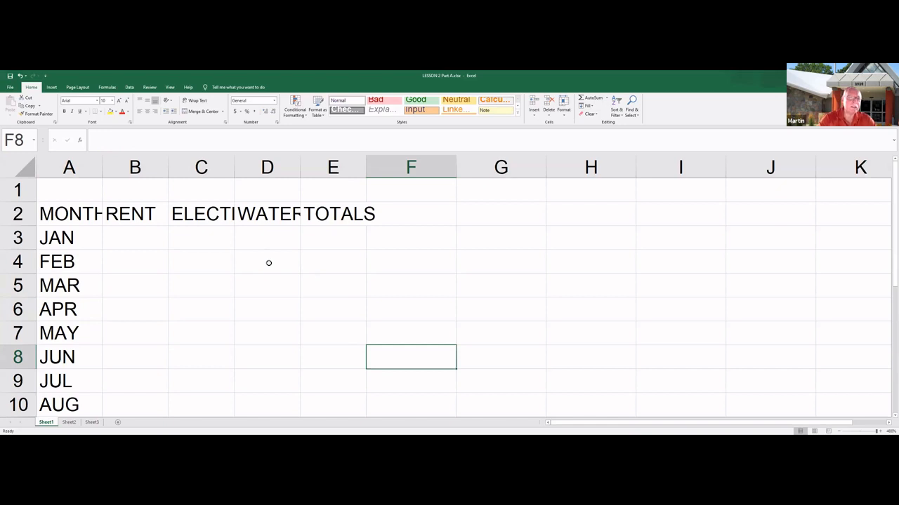
Step: Insert a blank column before WATER and enter the heading GAS in cell D2
{"action": "left_click", "coordinate": [268, 167]}
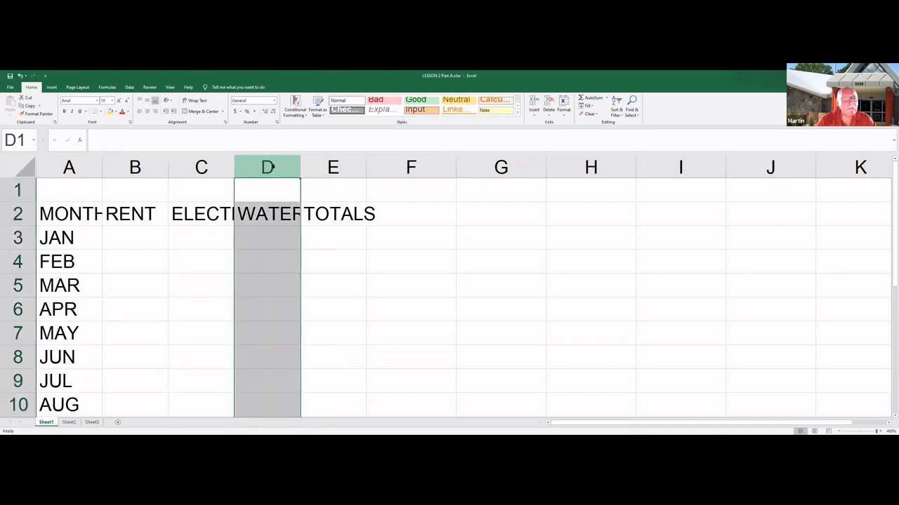
{"action": "left_click", "coordinate": [531, 102]}
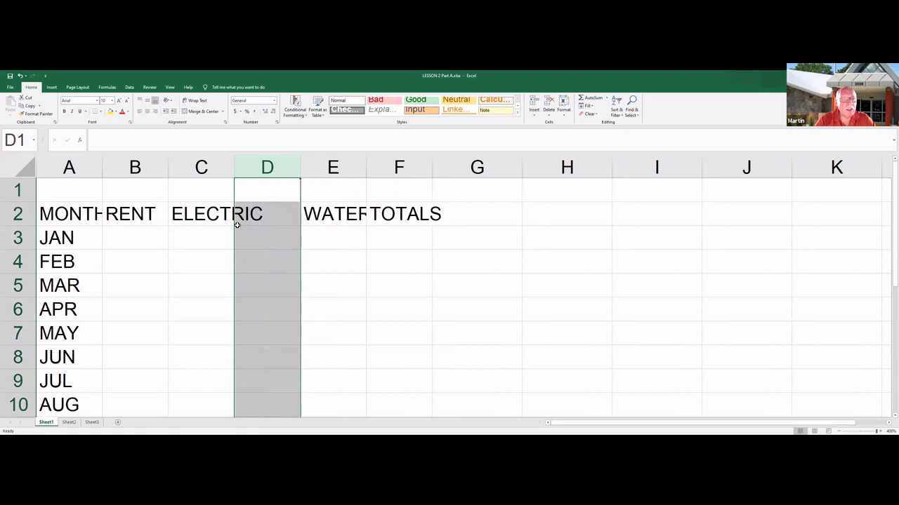
{"action": "left_click", "coordinate": [284, 216]}
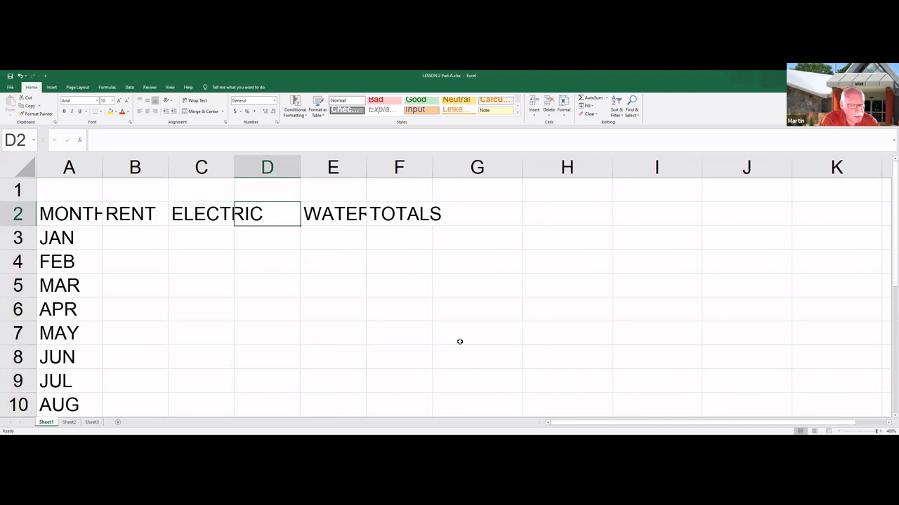
{"action": "type", "text": "GAS"}
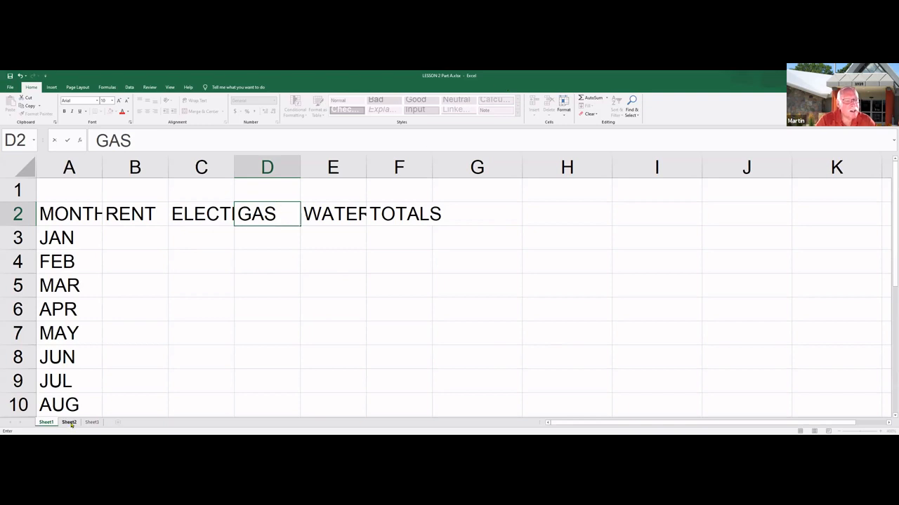
Step: Open Sheet2 at 400% zoom and examine how the overlong texts in cells A1 and A3 are displayed
{"action": "left_click", "coordinate": [70, 424]}
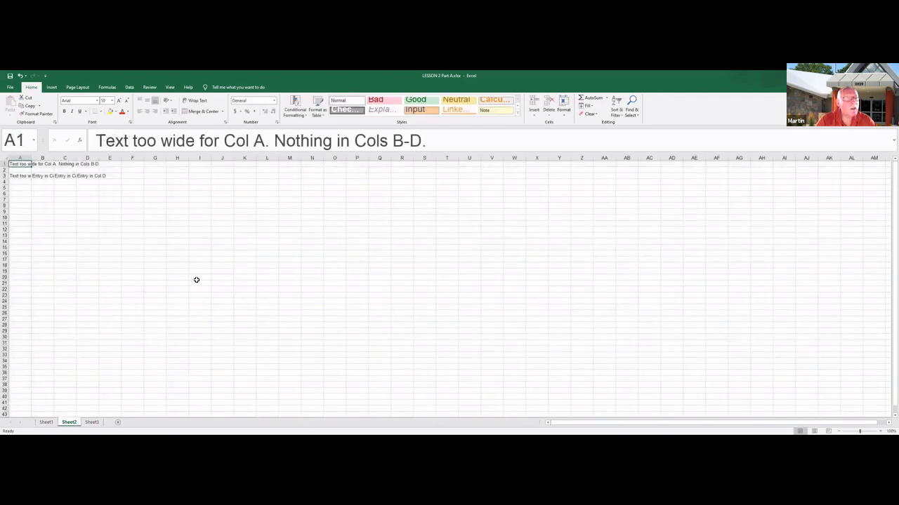
{"action": "left_click", "coordinate": [889, 423]}
{"action": "left_click", "coordinate": [889, 423]}
{"action": "left_click", "coordinate": [888, 424]}
{"action": "left_click", "coordinate": [888, 423]}
{"action": "left_click", "coordinate": [889, 424]}
{"action": "left_click", "coordinate": [889, 423]}
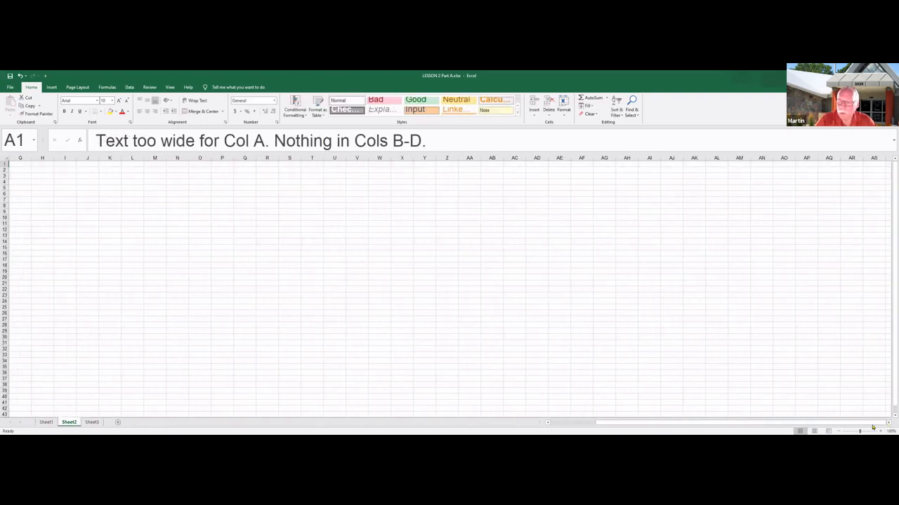
{"action": "left_click_drag", "start_coordinate": [877, 424], "coordinate": [809, 427]}
{"action": "left_click", "coordinate": [881, 431]}
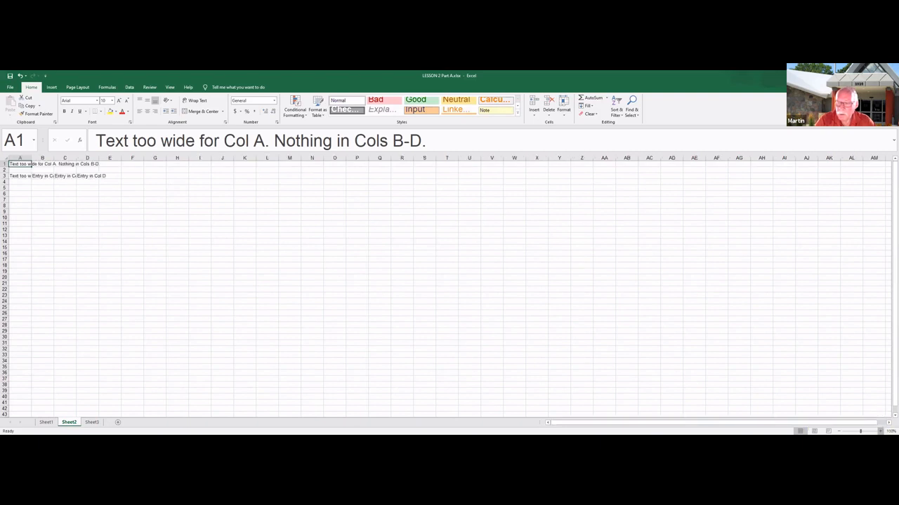
{"action": "left_click", "coordinate": [880, 432]}
{"action": "left_click", "coordinate": [880, 432]}
{"action": "left_click", "coordinate": [880, 432]}
{"action": "left_click", "coordinate": [880, 432]}
{"action": "left_click", "coordinate": [881, 432]}
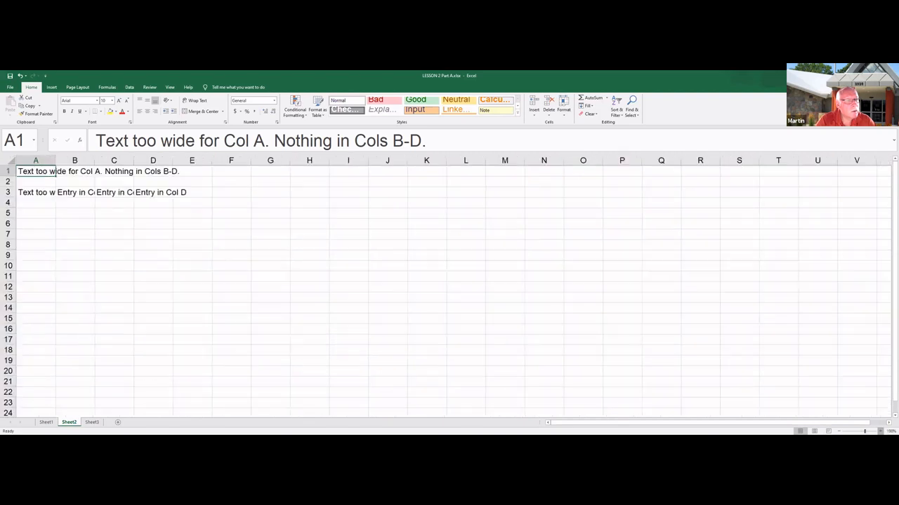
{"action": "left_click", "coordinate": [880, 432]}
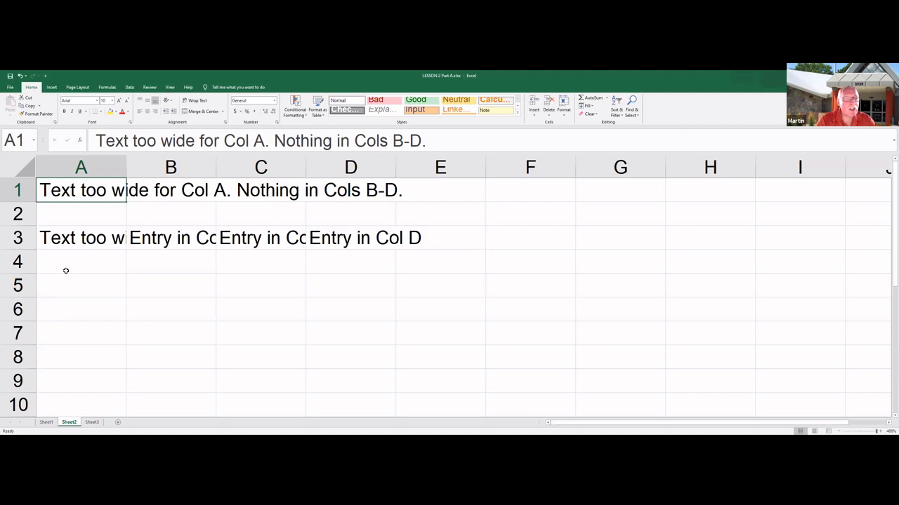
{"action": "left_click", "coordinate": [83, 238]}
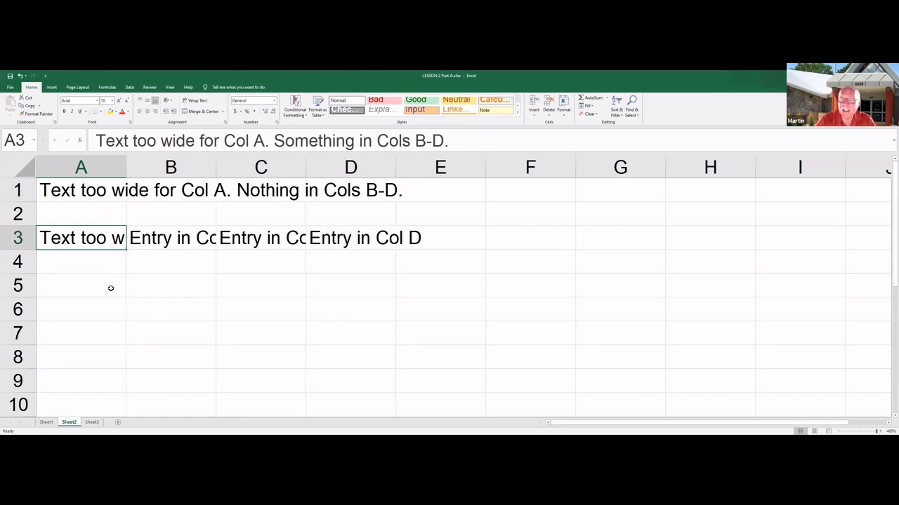
Step: On Sheet1, stretch the ELECTRIC column far wider and narrow it back to just short of the full heading
{"action": "left_click", "coordinate": [46, 423]}
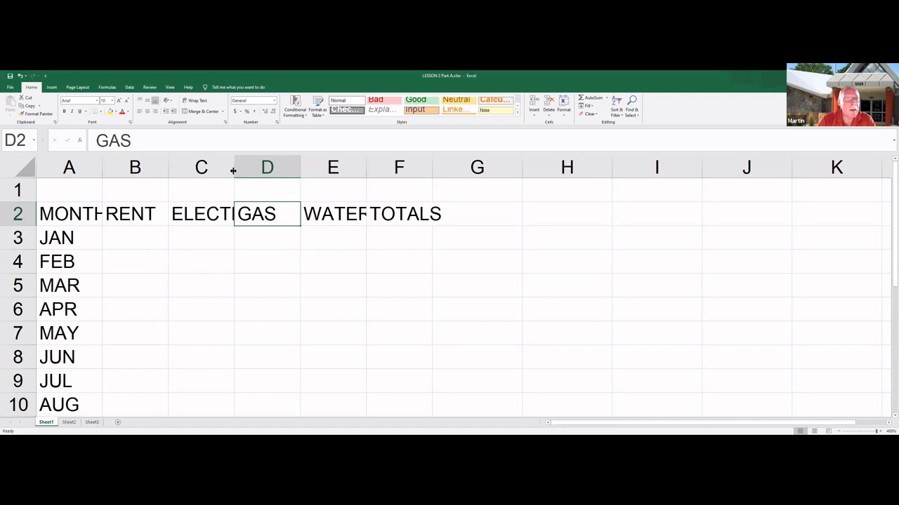
{"action": "left_click_drag", "start_coordinate": [233, 171], "coordinate": [471, 176]}
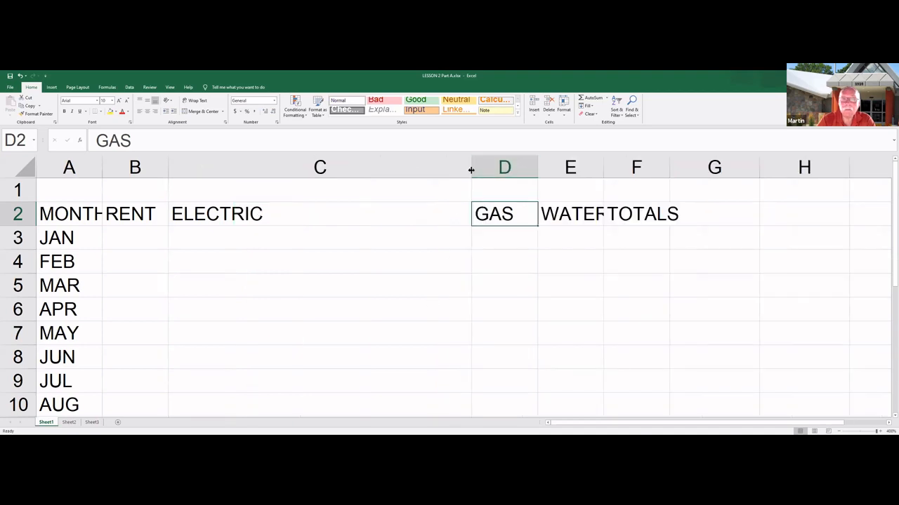
{"action": "left_click_drag", "start_coordinate": [471, 170], "coordinate": [248, 181]}
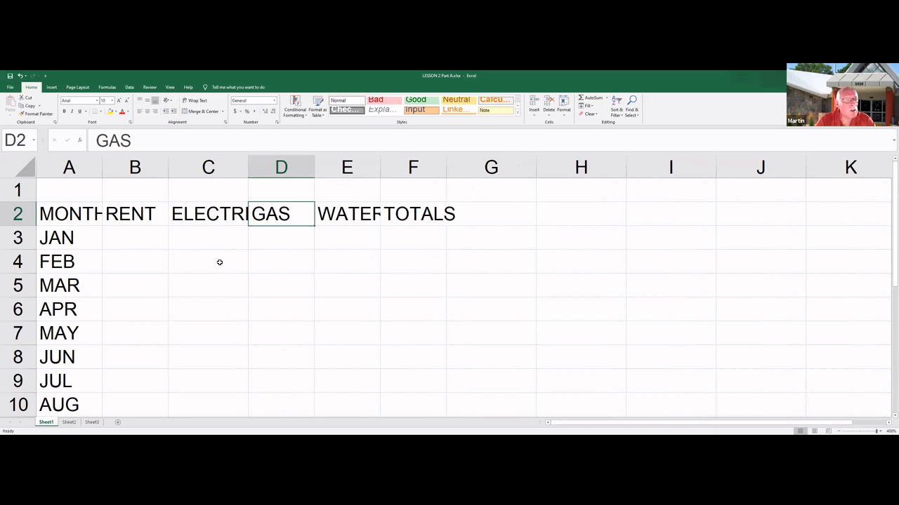
Step: Set the width of the ELECTRIC, GAS, WATER and TOTALS columns together to 16
{"action": "left_click", "coordinate": [220, 169]}
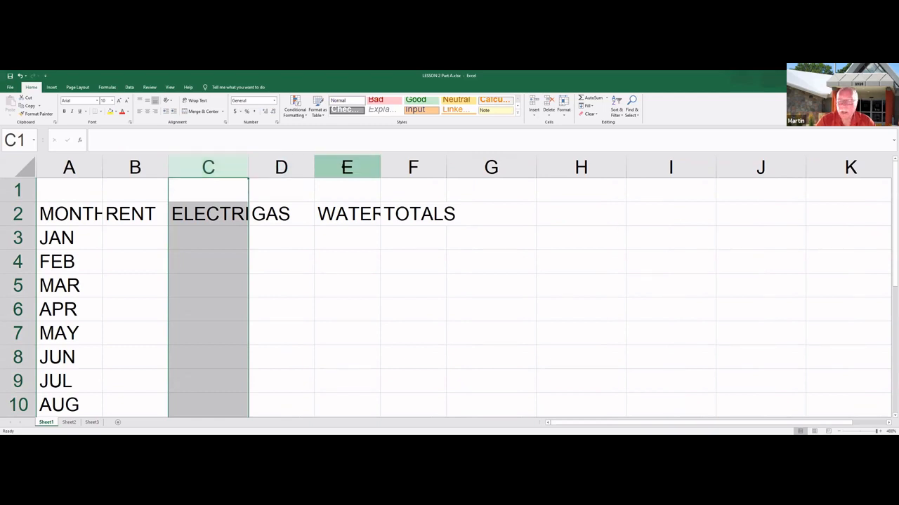
{"action": "left_click", "coordinate": [281, 167], "text": "ctrl"}
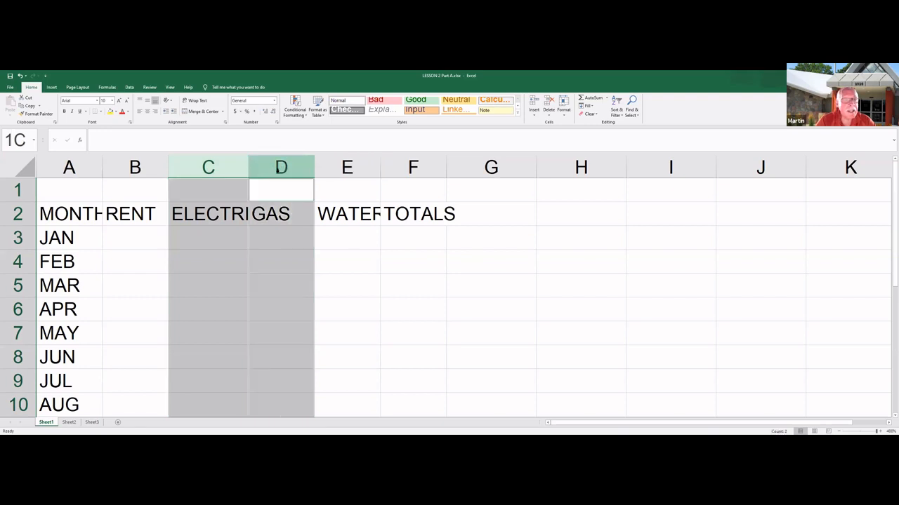
{"action": "left_click", "coordinate": [354, 169], "text": "ctrl"}
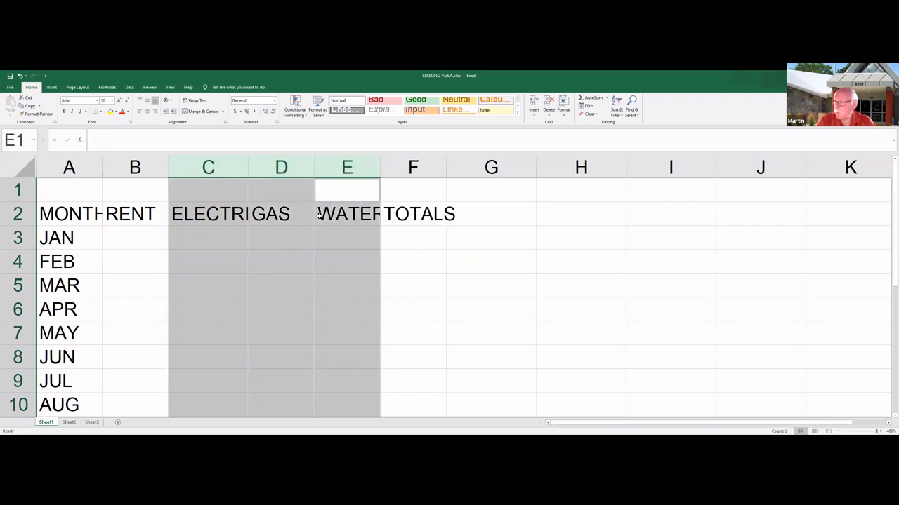
{"action": "left_click", "coordinate": [413, 167], "text": "ctrl"}
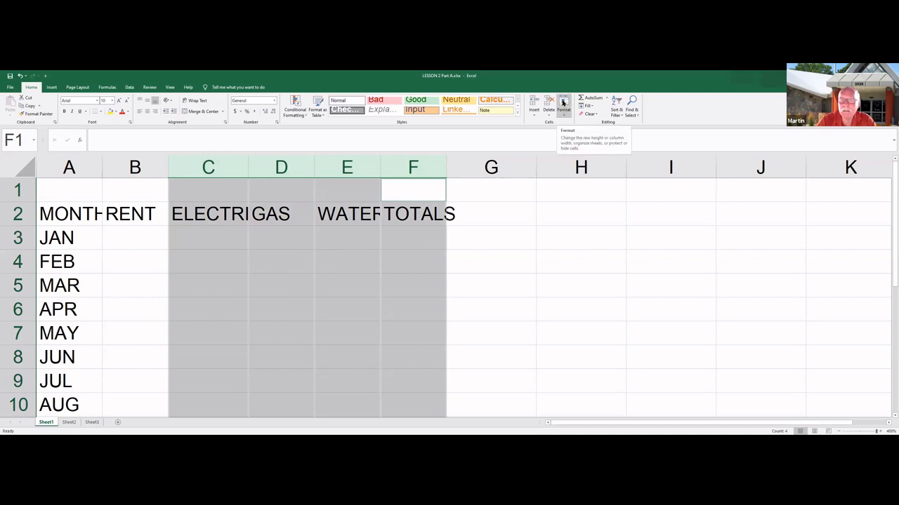
{"action": "left_click", "coordinate": [563, 107]}
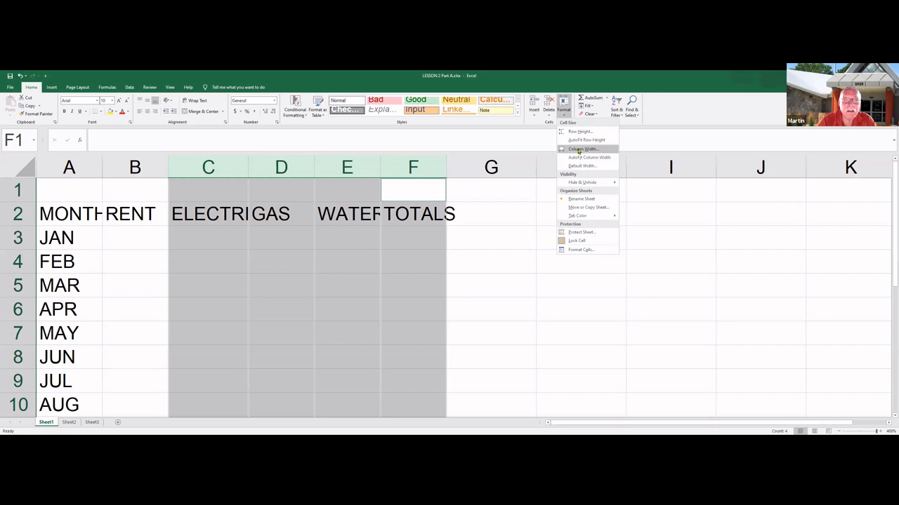
{"action": "left_click", "coordinate": [578, 149]}
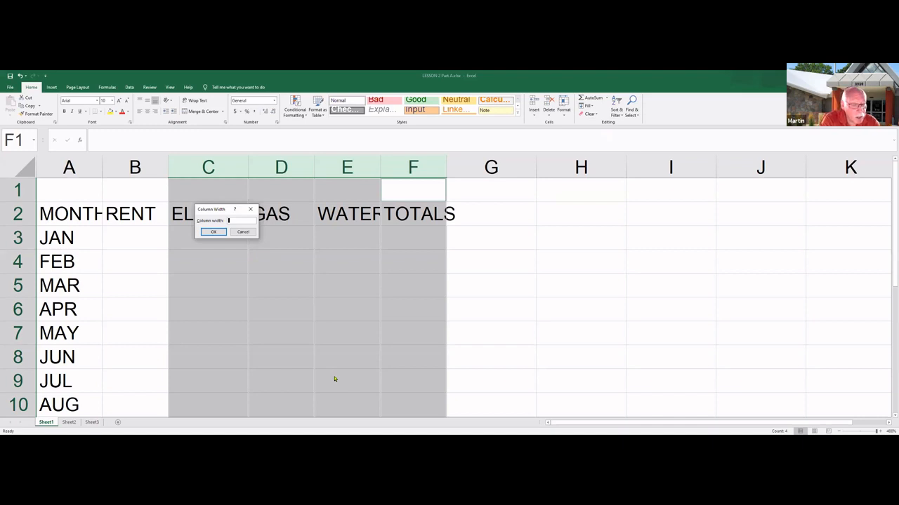
{"action": "type", "text": "16"}
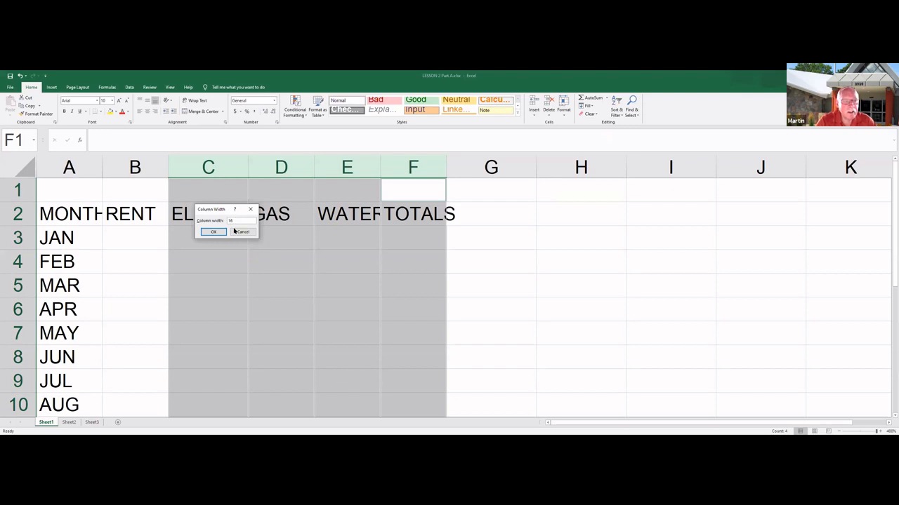
{"action": "key", "text": "Return"}
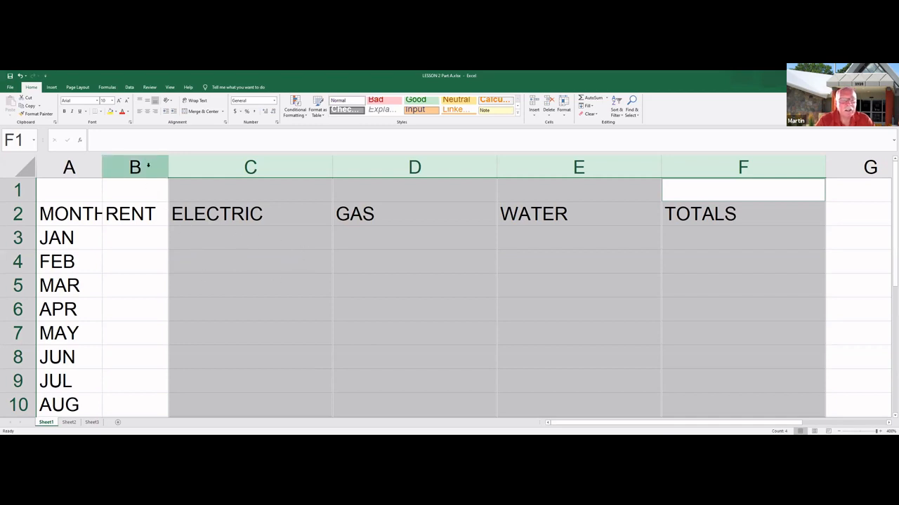
Step: AutoFit the widths of columns B through F, from RENT to TOTALS, to their contents
{"action": "left_click", "coordinate": [148, 165]}
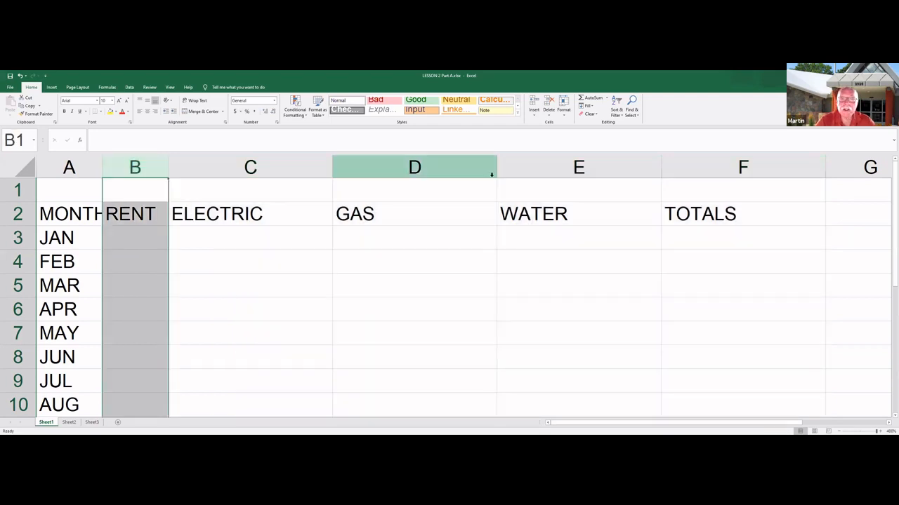
{"action": "left_click", "coordinate": [744, 166], "text": "shift"}
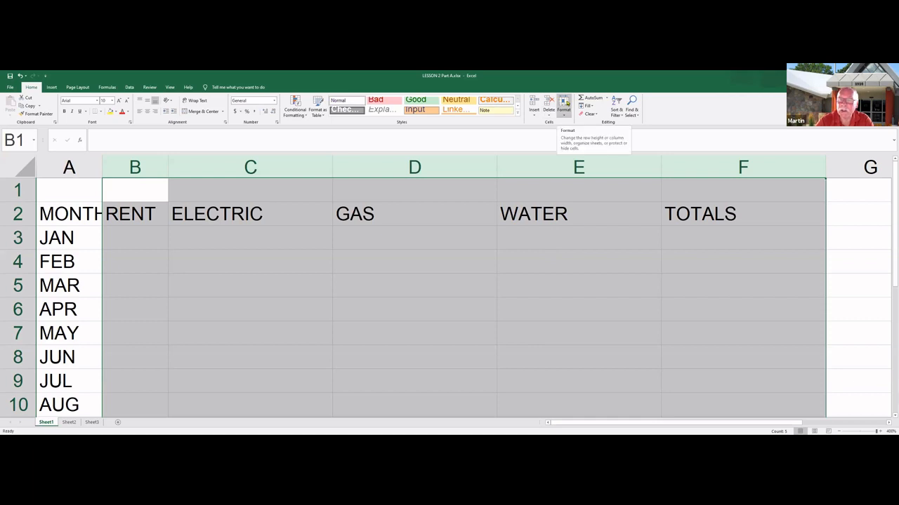
{"action": "left_click", "coordinate": [563, 107]}
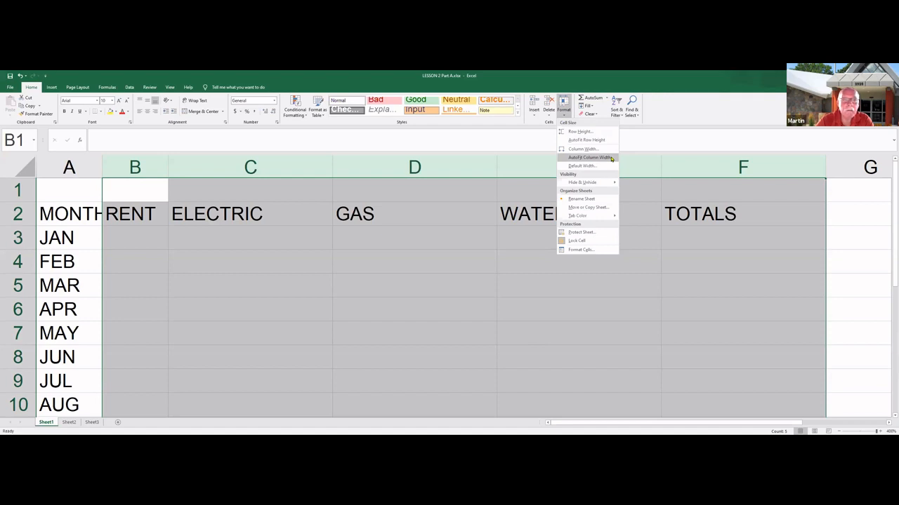
{"action": "left_click", "coordinate": [612, 158]}
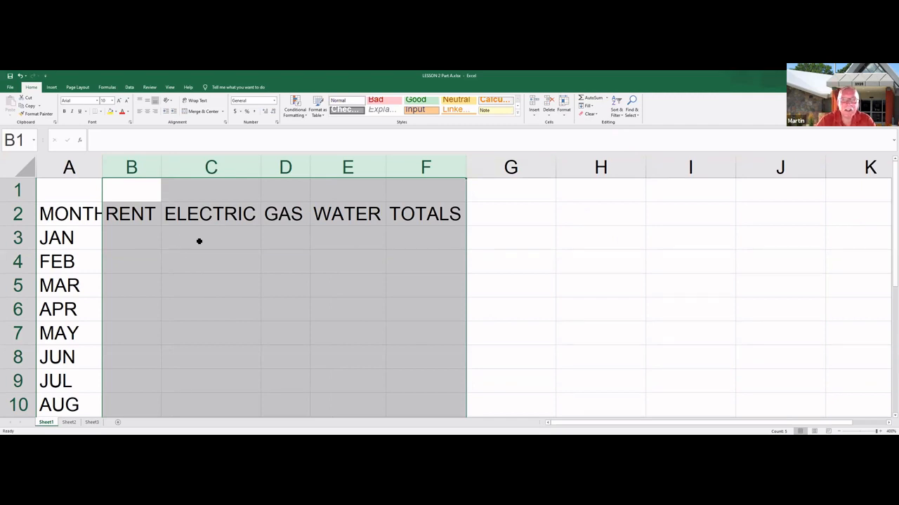
Step: AutoFit the MONTH column to its heading and widen the empty column G to more than twice its width
{"action": "double_click", "coordinate": [100, 167]}
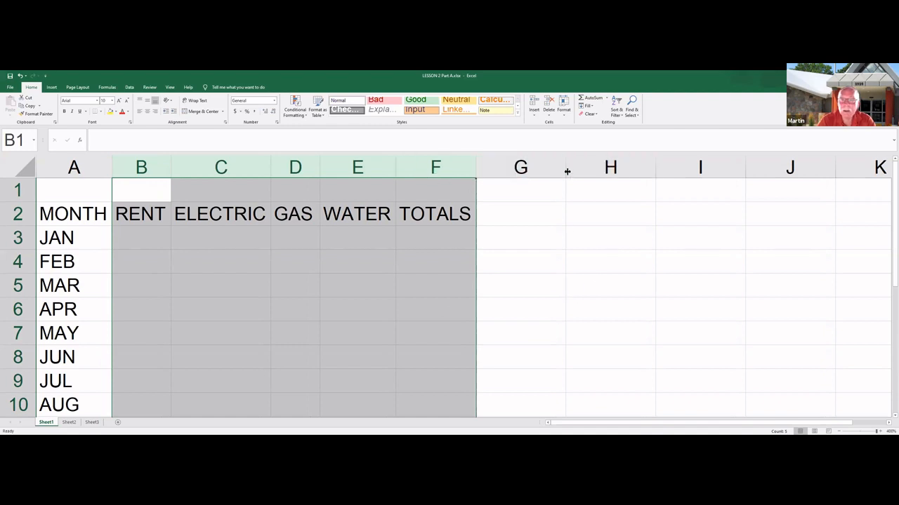
{"action": "left_click_drag", "start_coordinate": [566, 171], "coordinate": [685, 176]}
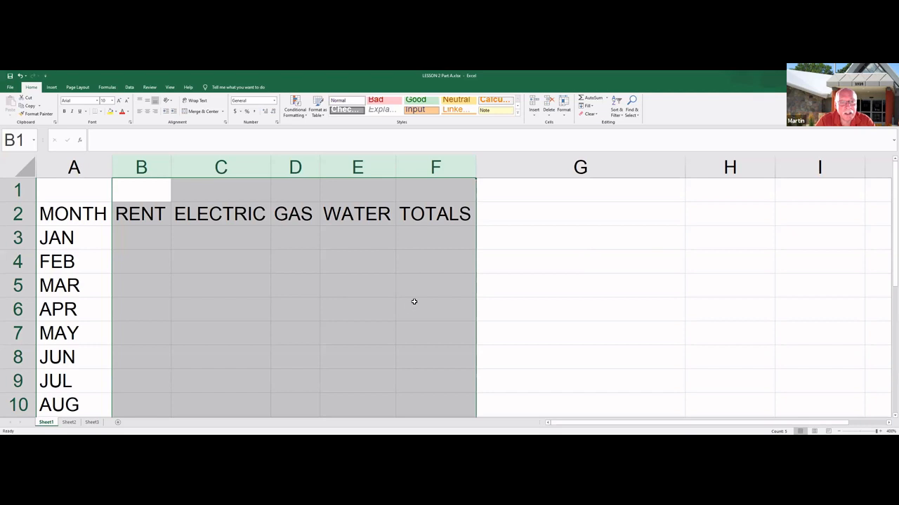
{"action": "left_click", "coordinate": [361, 291]}
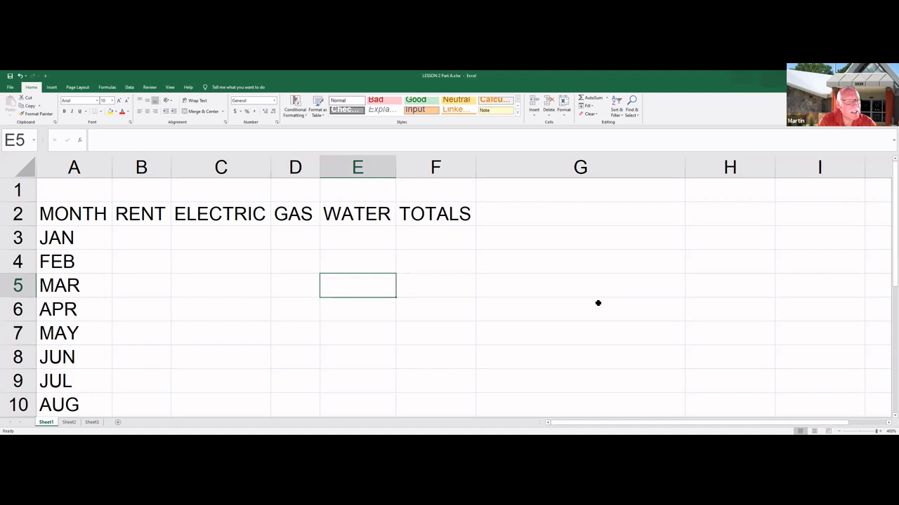
{"action": "type", "text": "777"}
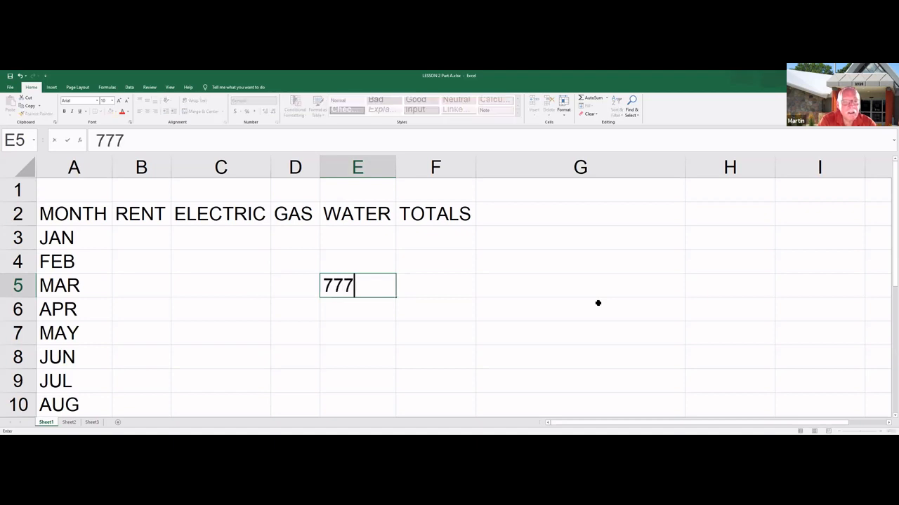
{"action": "type", "text": "7777777"}
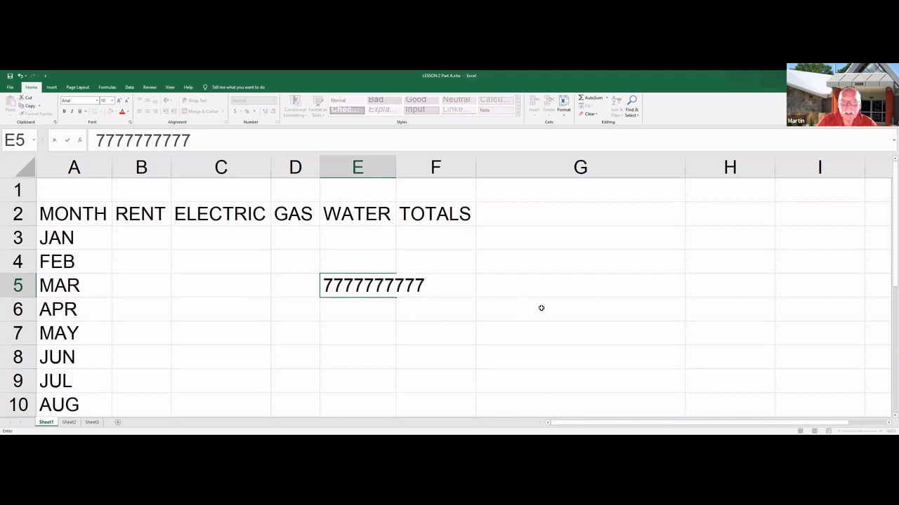
{"action": "left_click", "coordinate": [441, 310]}
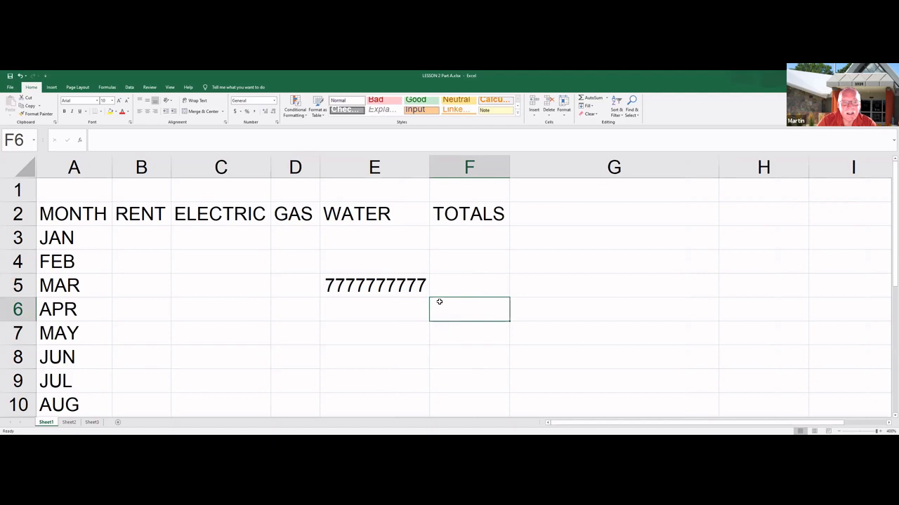
{"action": "left_click", "coordinate": [381, 283]}
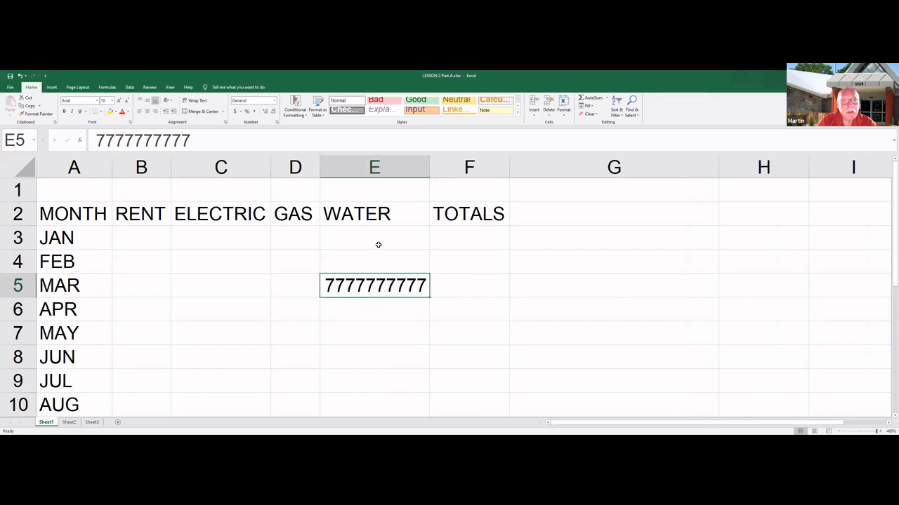
{"action": "left_click", "coordinate": [367, 308]}
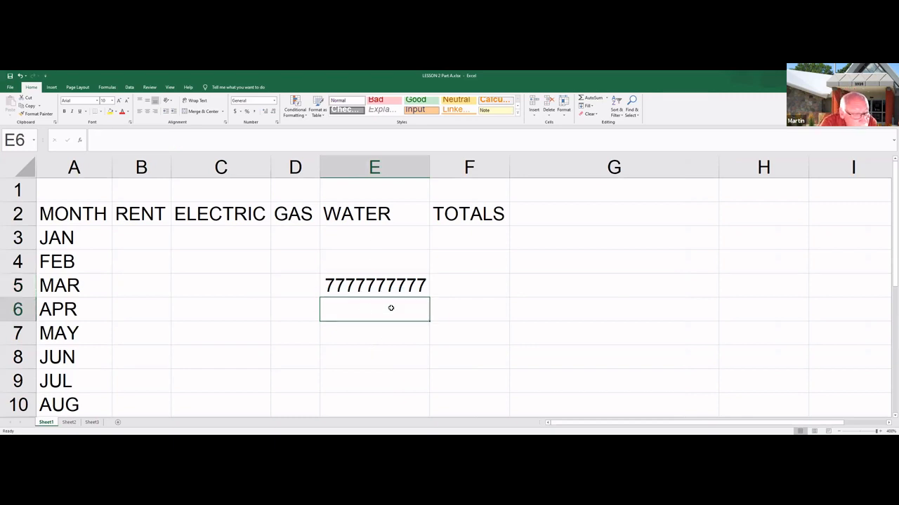
{"action": "type", "text": "#####"}
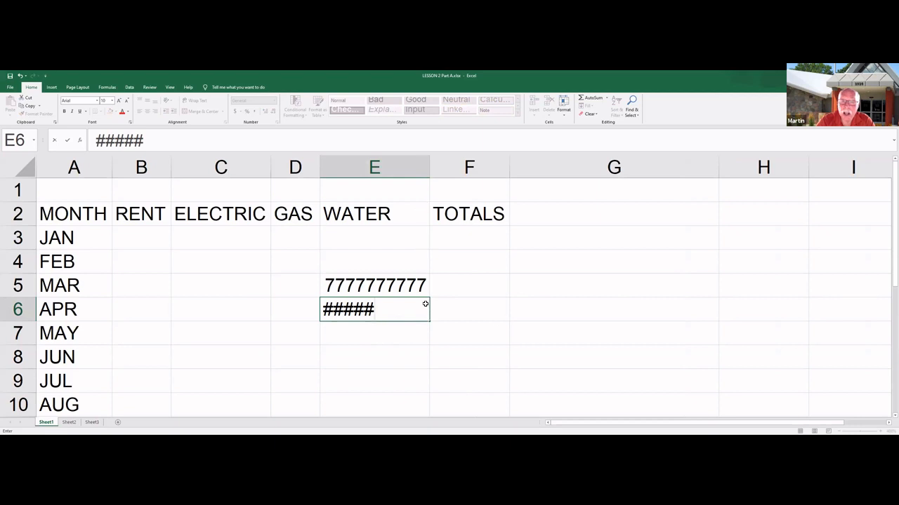
Step: Clear the test entries from cells E5 and E6
{"action": "left_click", "coordinate": [389, 285]}
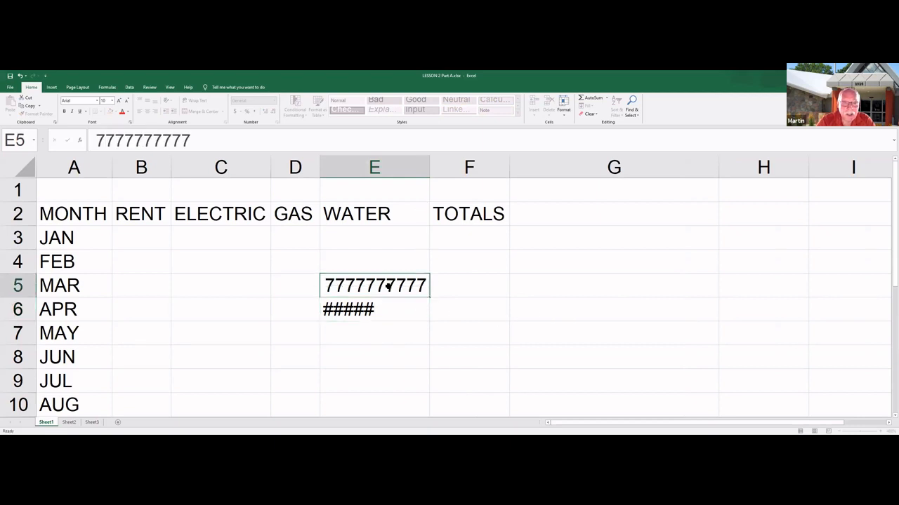
{"action": "left_click_drag", "start_coordinate": [389, 285], "coordinate": [388, 309]}
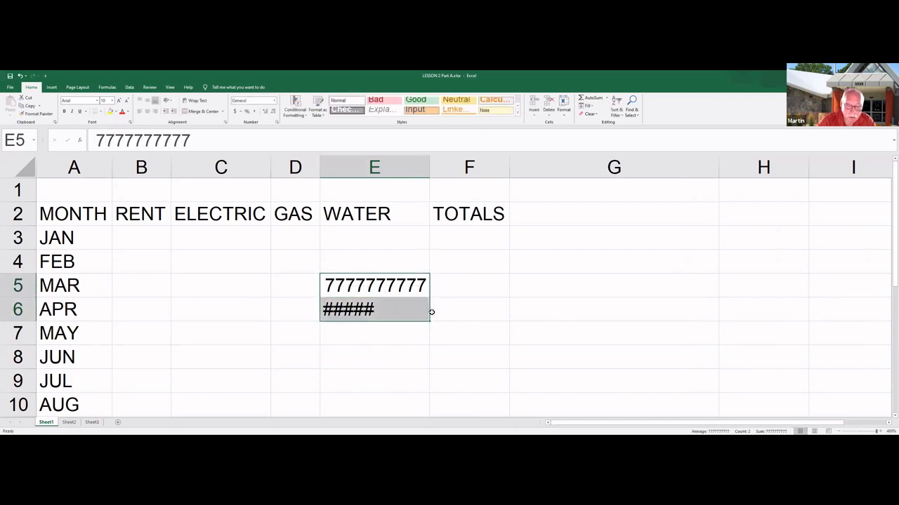
{"action": "key", "text": "Delete"}
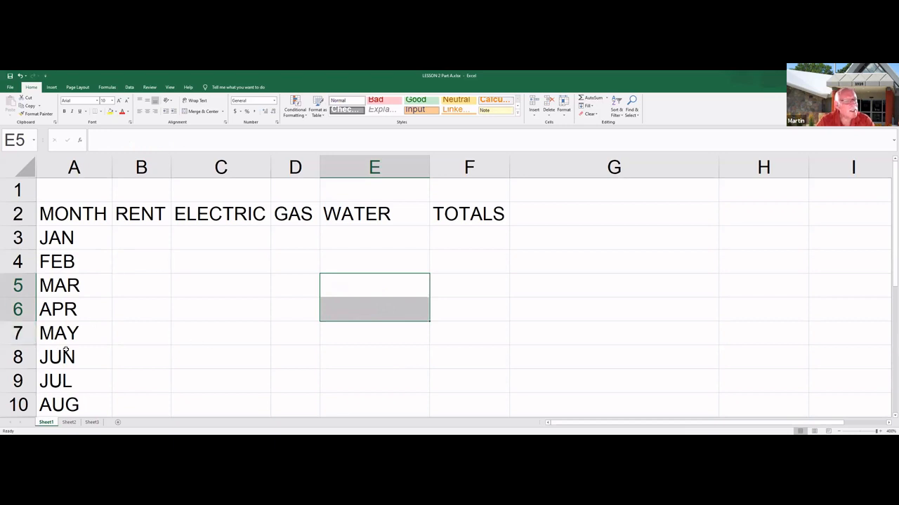
Step: Try font sizes 20 and 16 on the MONTH heading in cell A2, and set it back to 10
{"action": "left_click", "coordinate": [82, 214]}
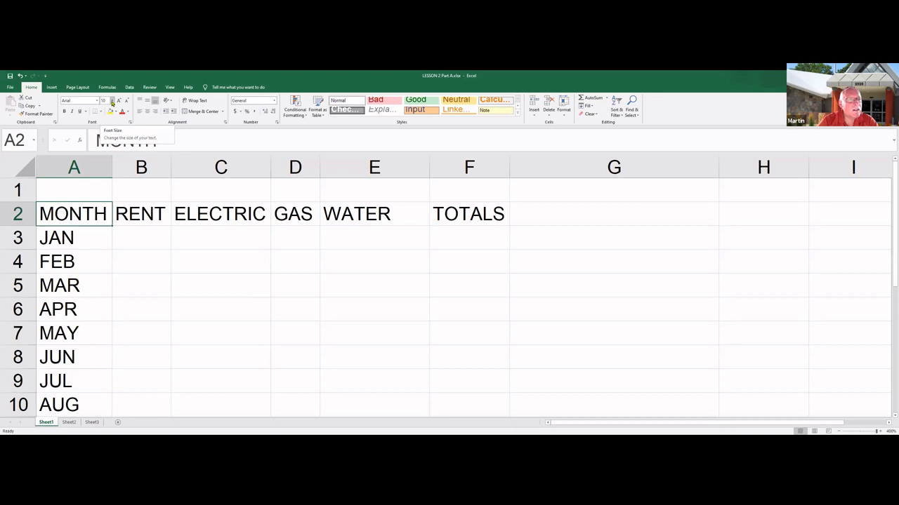
{"action": "left_click", "coordinate": [111, 101]}
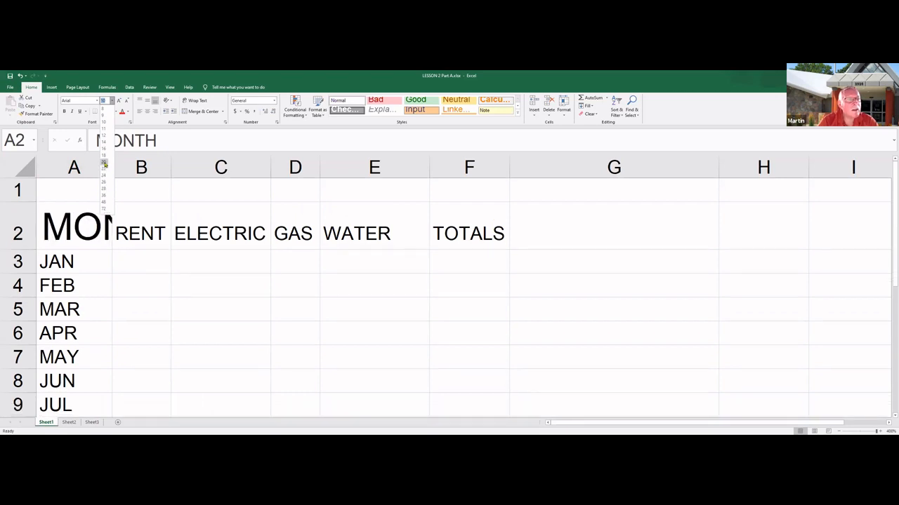
{"action": "left_click", "coordinate": [105, 164]}
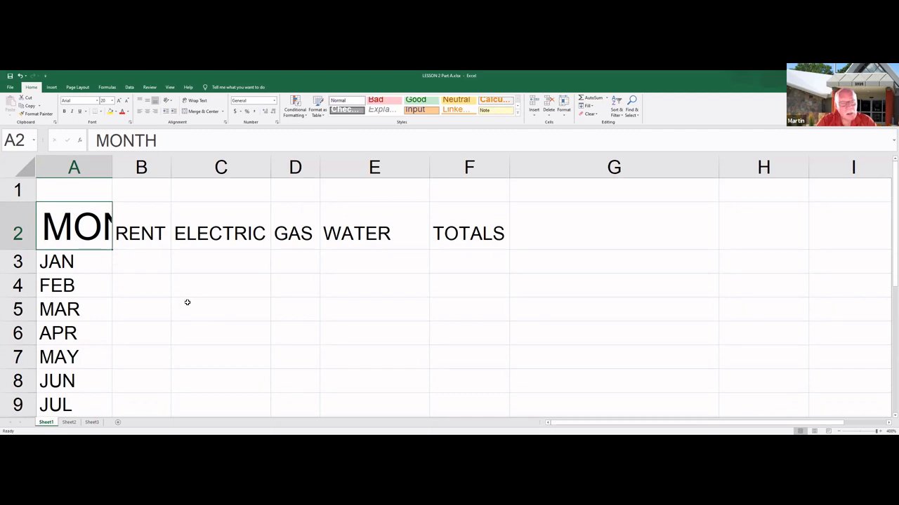
{"action": "left_click", "coordinate": [112, 102]}
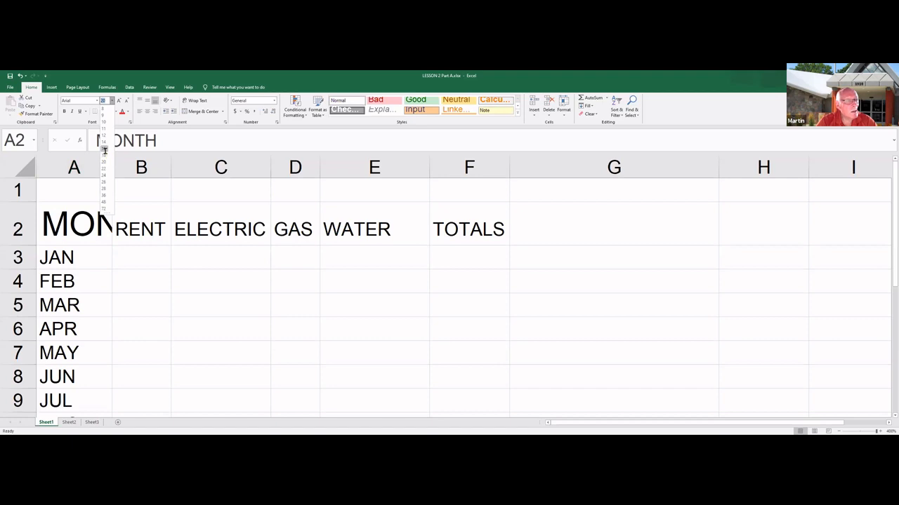
{"action": "left_click", "coordinate": [106, 150]}
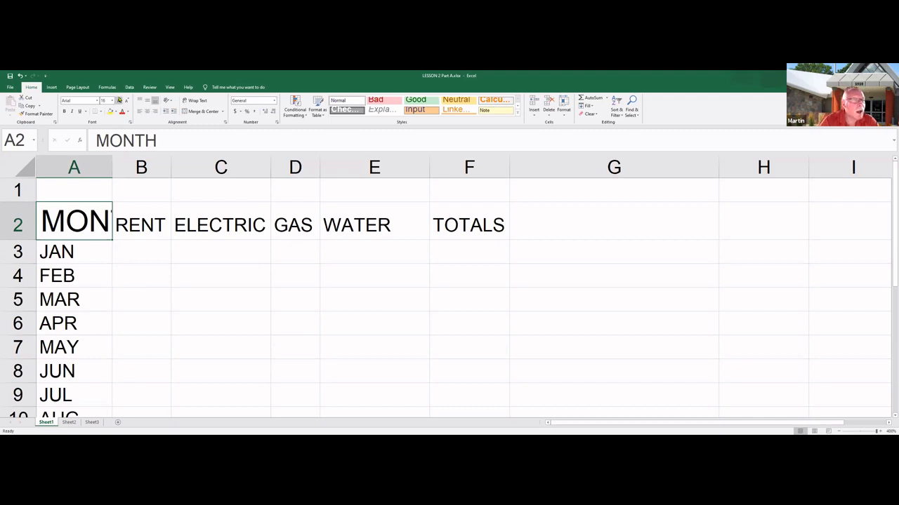
{"action": "left_click", "coordinate": [112, 100]}
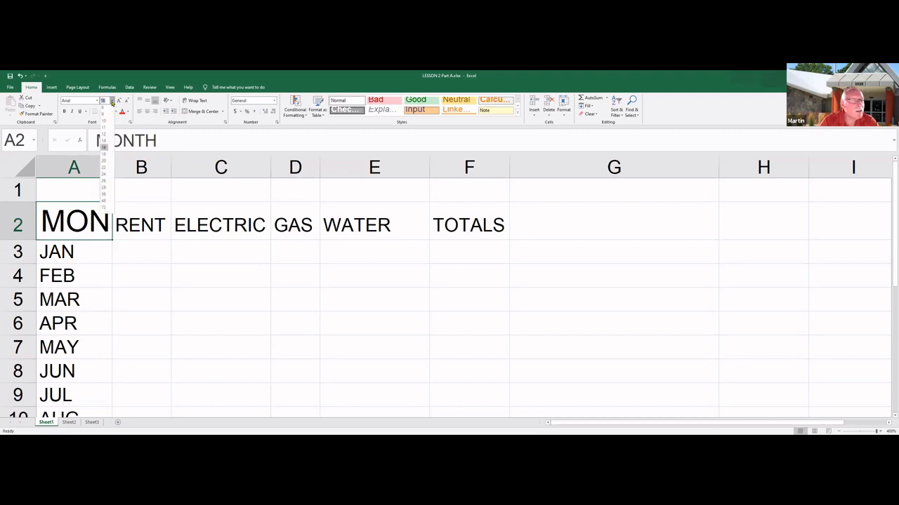
{"action": "left_click", "coordinate": [107, 125]}
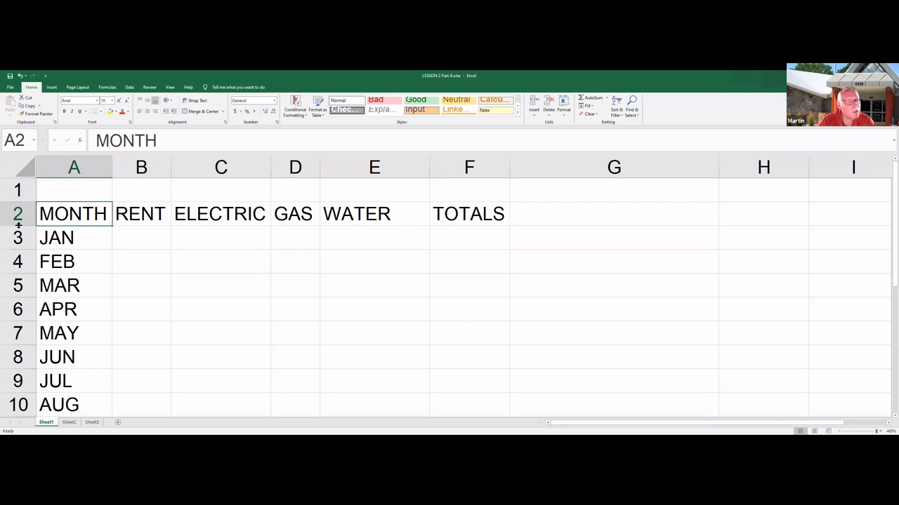
Step: Make heading row 2 about four times taller, and AutoFit the row height of rows 2, 4 and 6
{"action": "left_click_drag", "start_coordinate": [18, 225], "coordinate": [16, 297]}
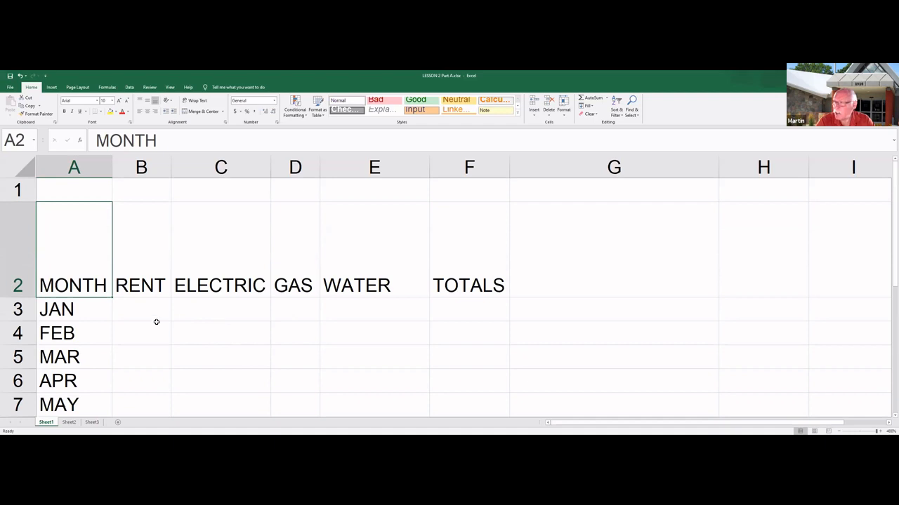
{"action": "left_click", "coordinate": [28, 262]}
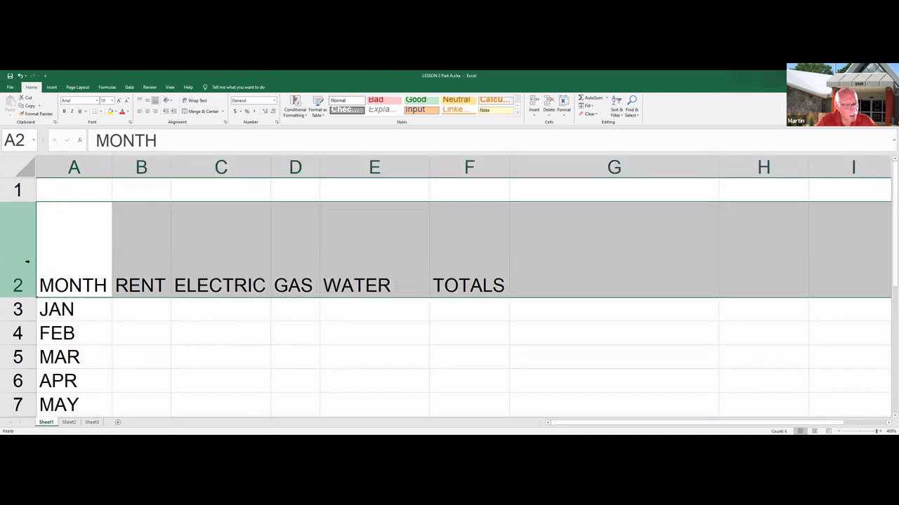
{"action": "left_click", "coordinate": [21, 334], "text": "ctrl"}
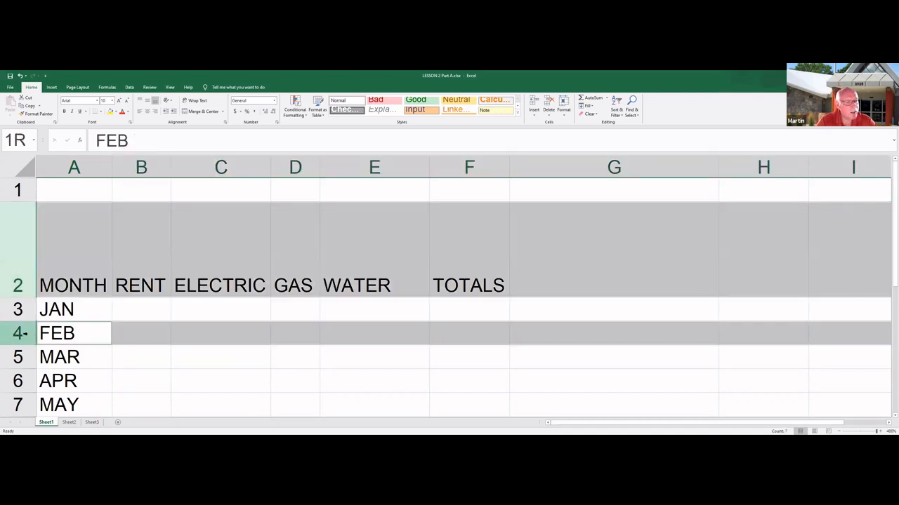
{"action": "left_click", "coordinate": [21, 382], "text": "ctrl"}
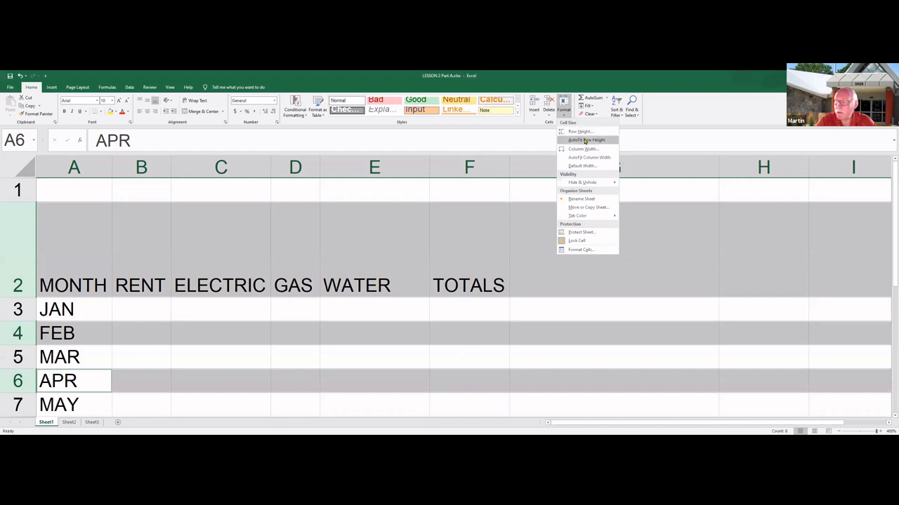
{"action": "left_click", "coordinate": [585, 141]}
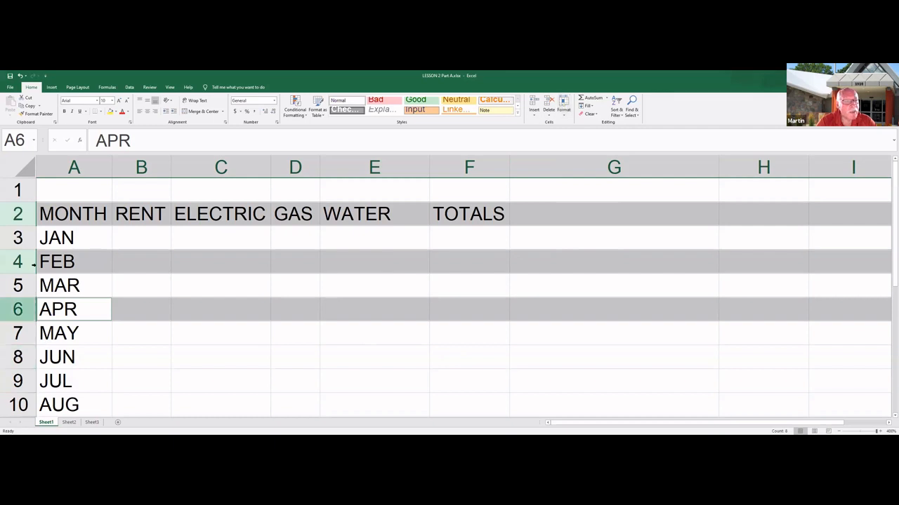
{"action": "left_click", "coordinate": [233, 379]}
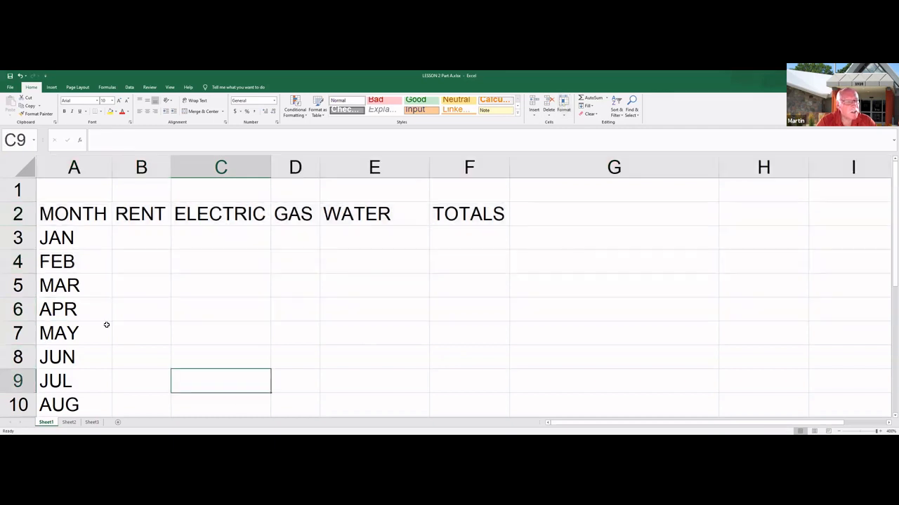
Step: Set the height of the JAN, MAR and JUN rows (3, 5 and 8) to 24, and AutoFit those three rows again
{"action": "left_click", "coordinate": [21, 238]}
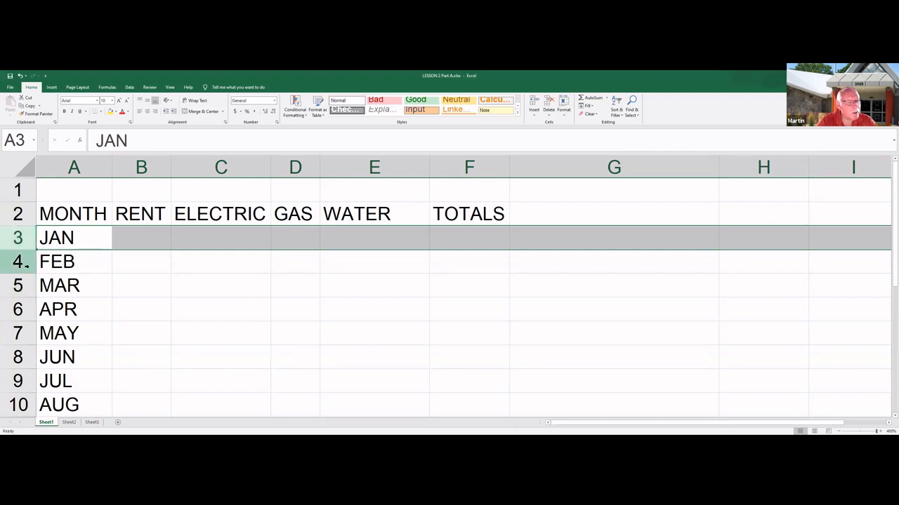
{"action": "left_click", "coordinate": [28, 290], "text": "ctrl"}
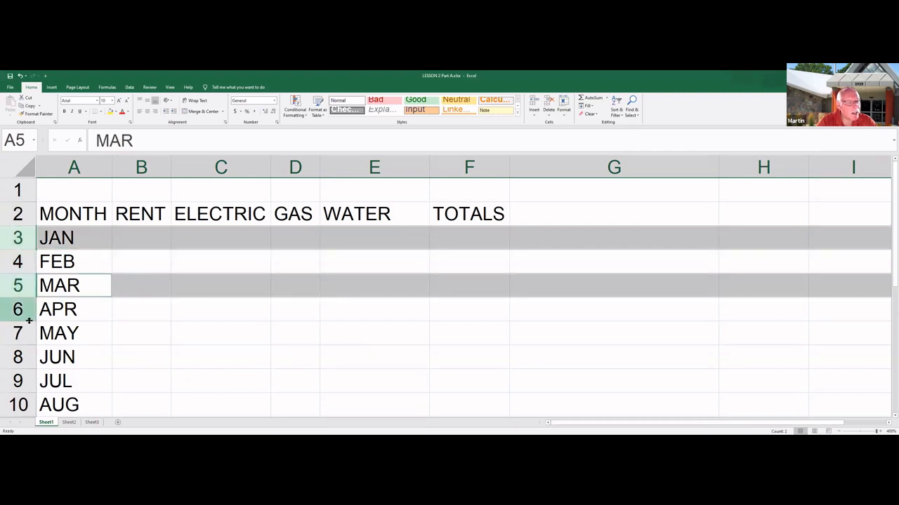
{"action": "left_click", "coordinate": [29, 357], "text": "ctrl"}
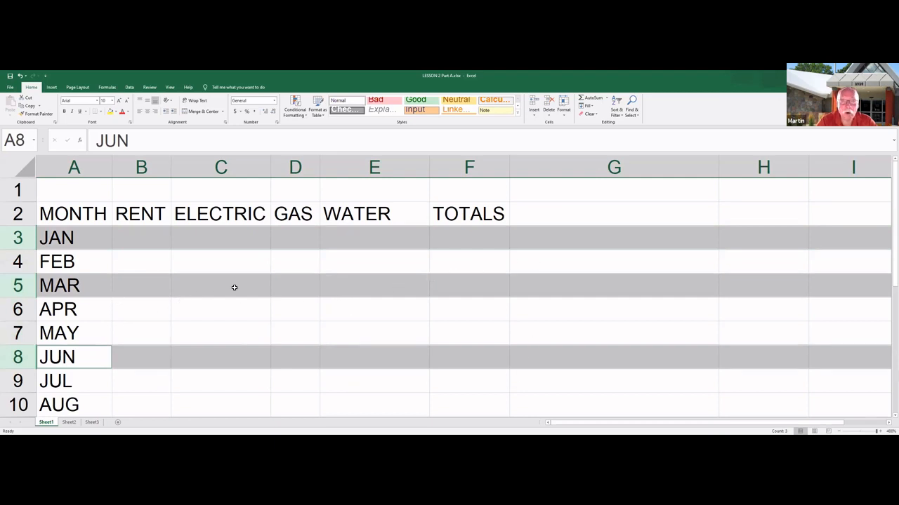
{"action": "left_click", "coordinate": [564, 104]}
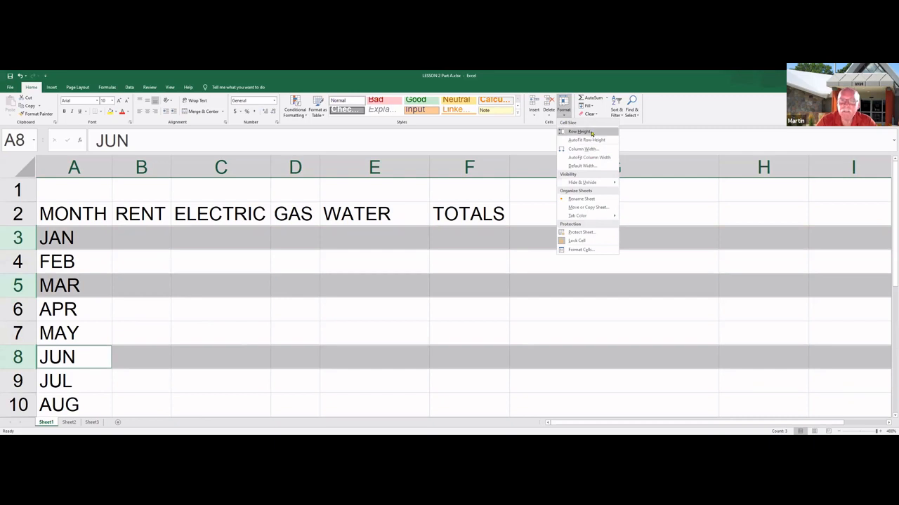
{"action": "left_click", "coordinate": [592, 133]}
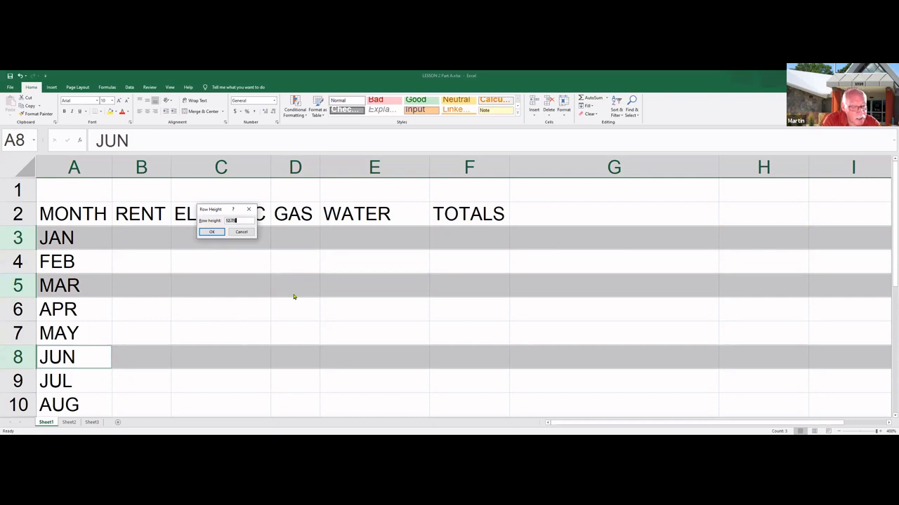
{"action": "type", "text": "24"}
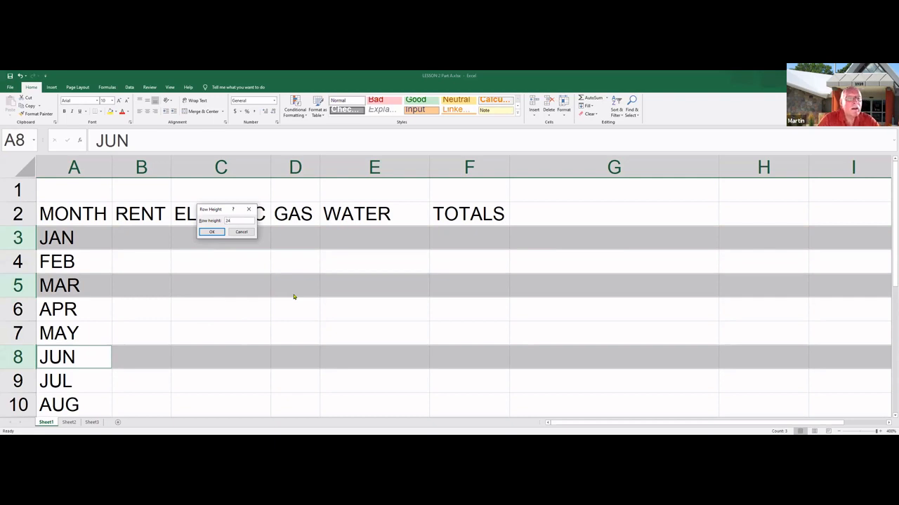
{"action": "left_click", "coordinate": [215, 232]}
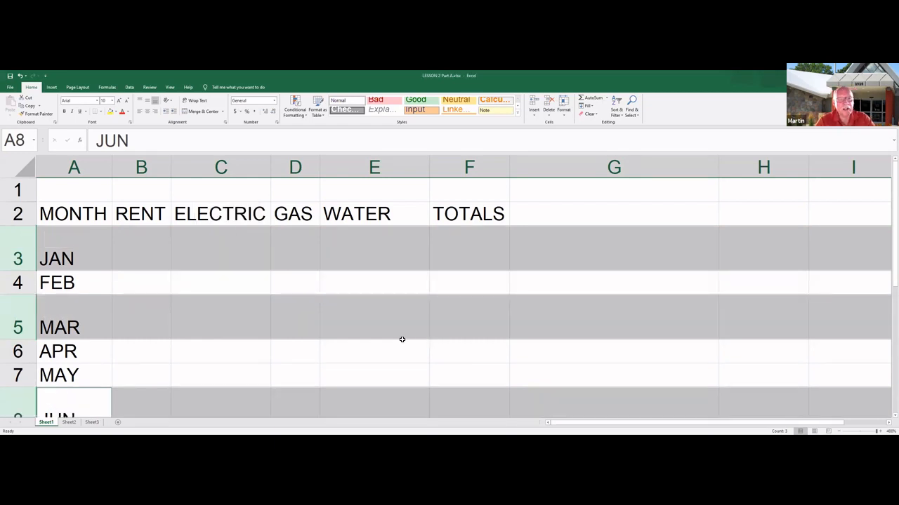
{"action": "scroll", "coordinate": [426, 340], "scroll_direction": "down", "scroll_amount": 1}
{"action": "scroll", "coordinate": [427, 340], "scroll_direction": "down", "scroll_amount": 1}
{"action": "scroll", "coordinate": [425, 338], "scroll_direction": "up", "scroll_amount": 2}
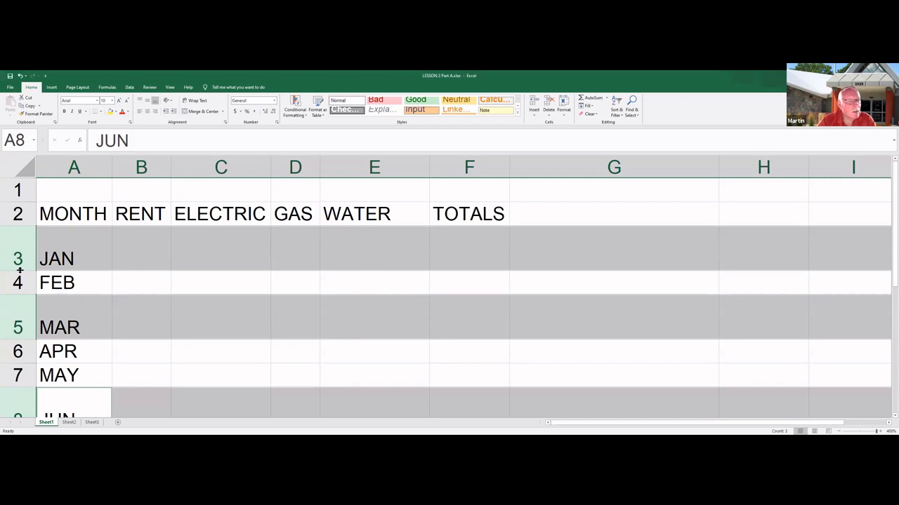
{"action": "double_click", "coordinate": [19, 271]}
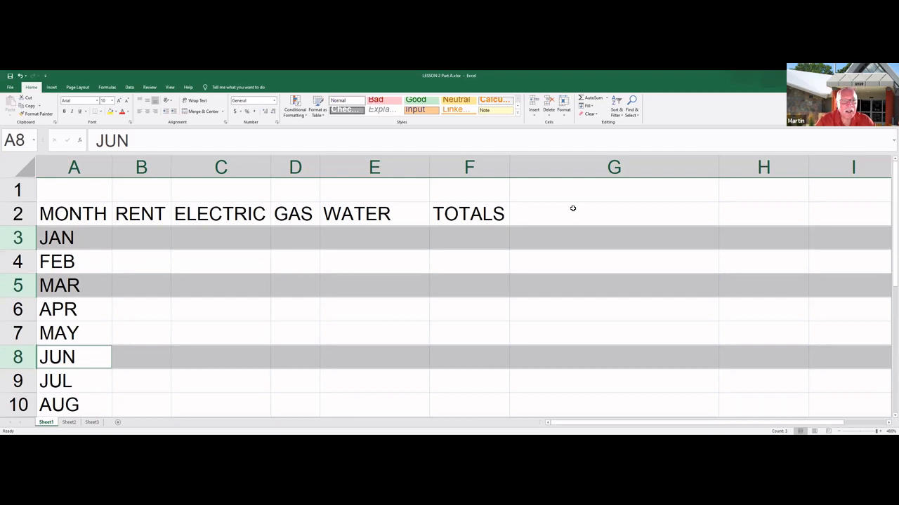
{"action": "left_click", "coordinate": [146, 190]}
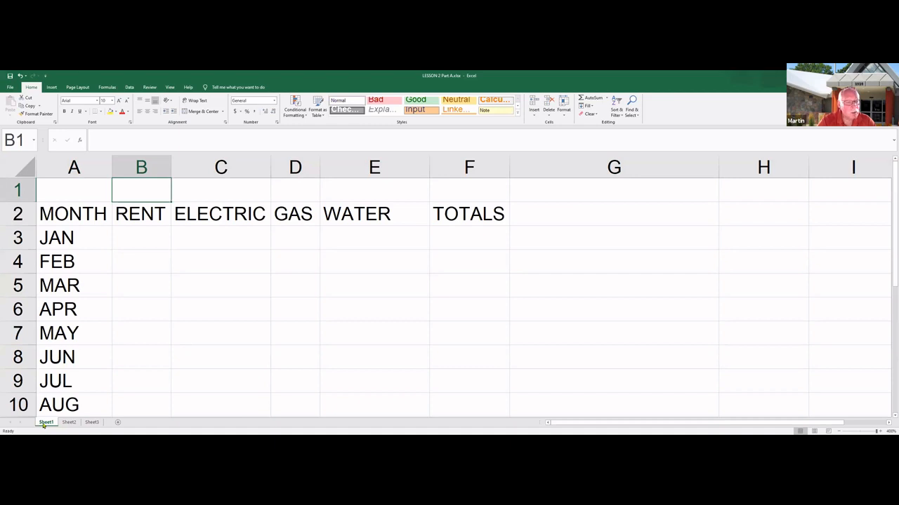
Step: Add one new blank worksheet directly after Sheet1 and another one after Sheet3
{"action": "left_click", "coordinate": [119, 424]}
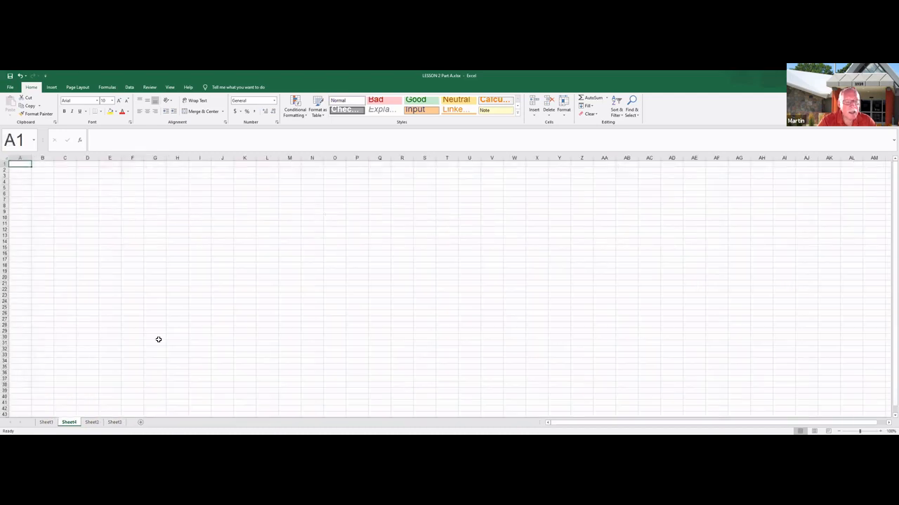
{"action": "left_click", "coordinate": [115, 422]}
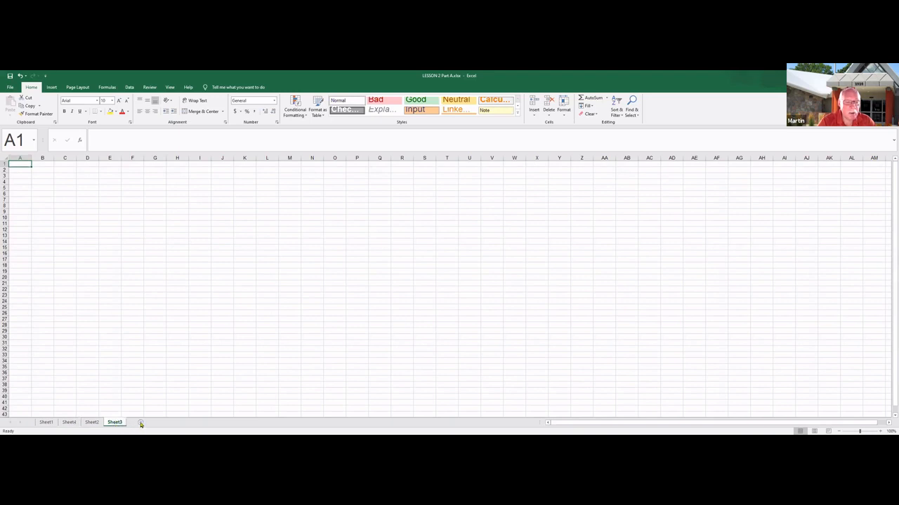
{"action": "left_click", "coordinate": [141, 422]}
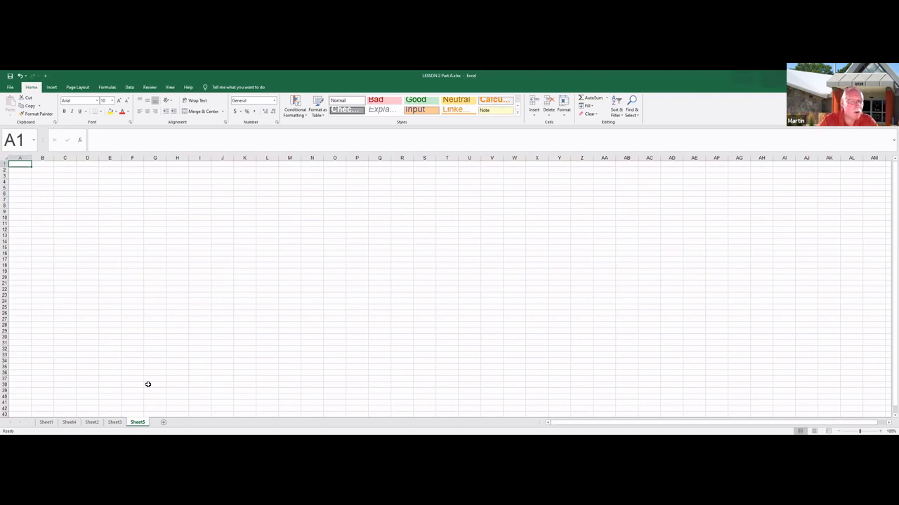
Step: Delete the blank worksheet Sheet4 from the workbook
{"action": "left_click", "coordinate": [72, 423]}
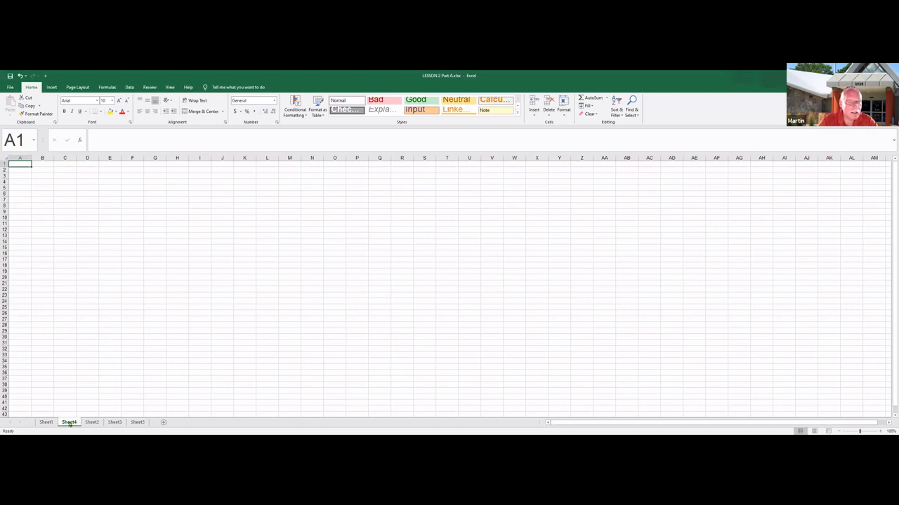
{"action": "right_click", "coordinate": [69, 423]}
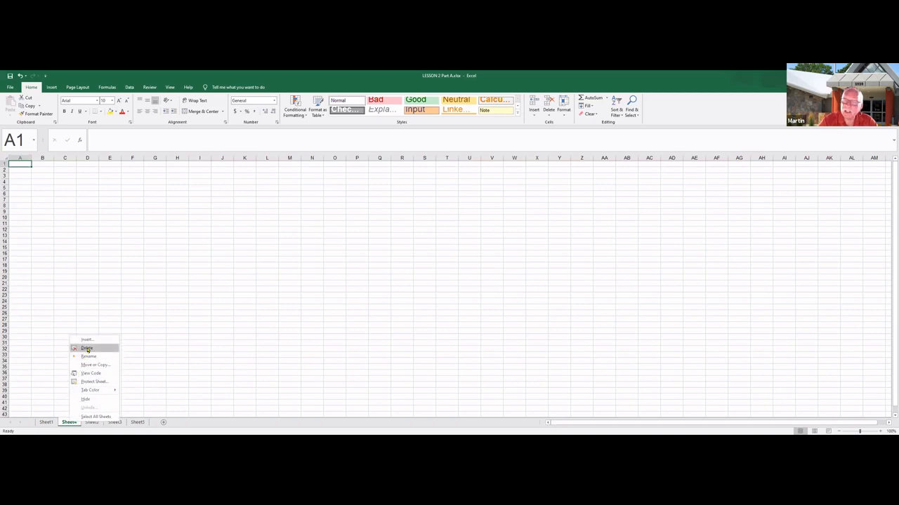
{"action": "left_click", "coordinate": [87, 349]}
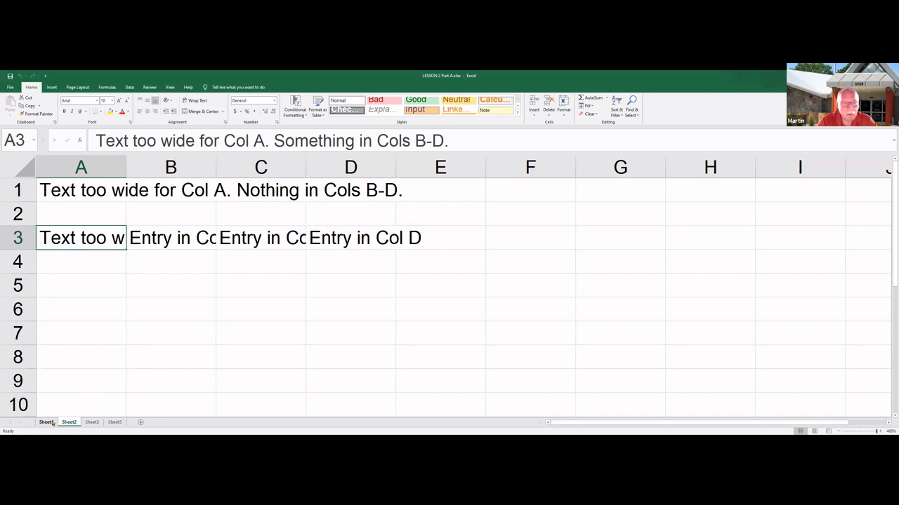
Step: Rename the Sheet1 worksheet as My Expenses
{"action": "right_click", "coordinate": [52, 424]}
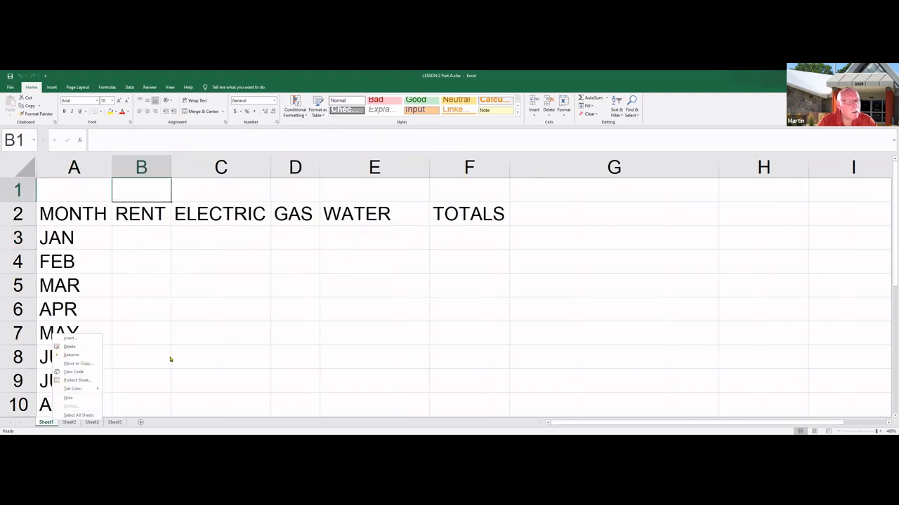
{"action": "left_click", "coordinate": [83, 356]}
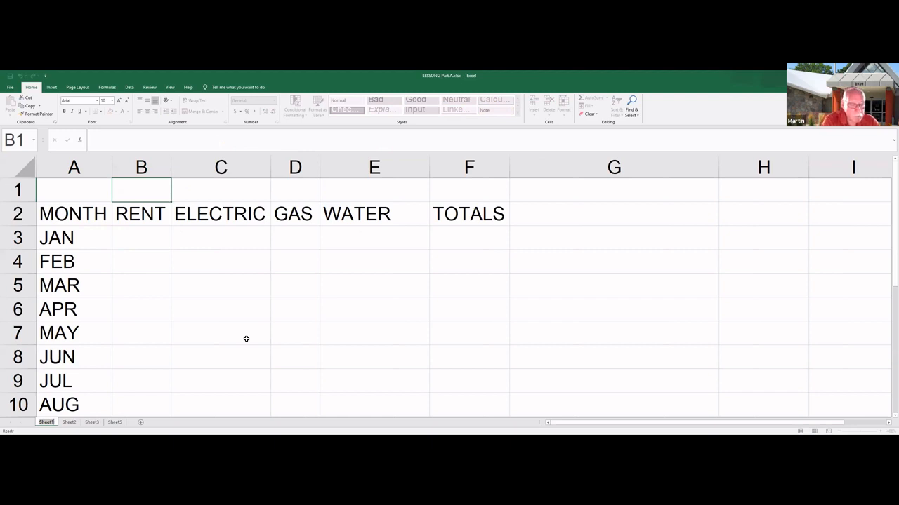
{"action": "type", "text": "My Expenses"}
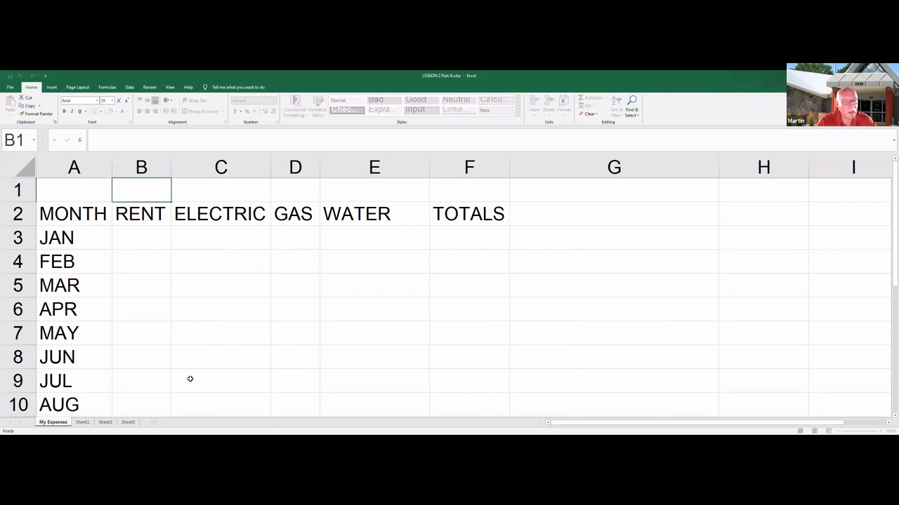
{"action": "left_click", "coordinate": [211, 351]}
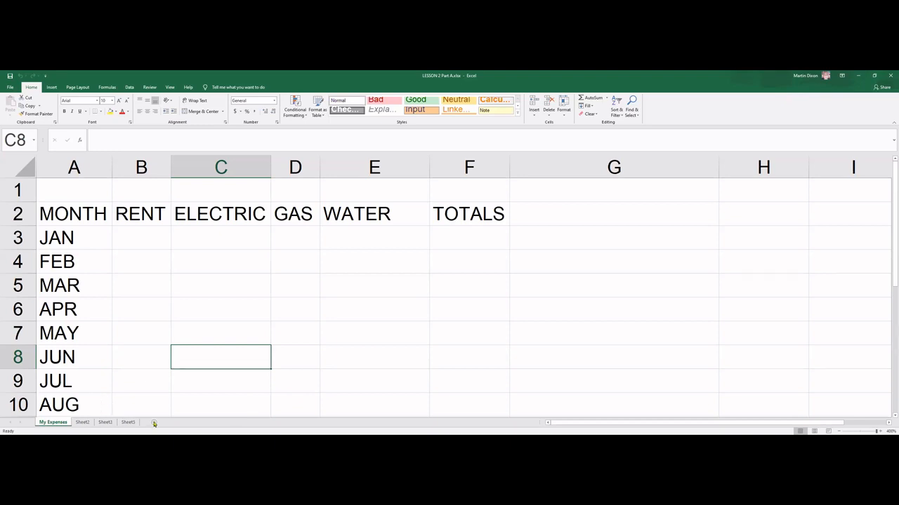
Step: Add a new blank worksheet directly after Sheet3 and hide it
{"action": "left_click", "coordinate": [106, 423]}
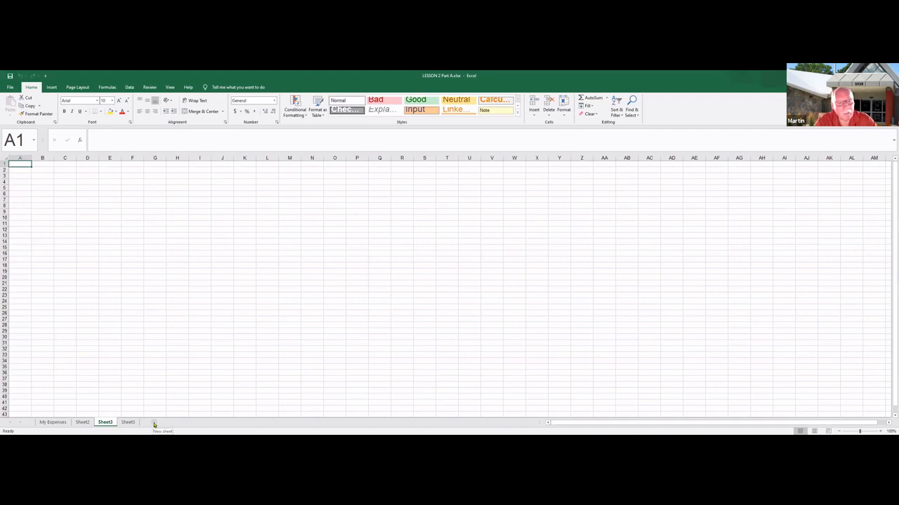
{"action": "left_click", "coordinate": [154, 423]}
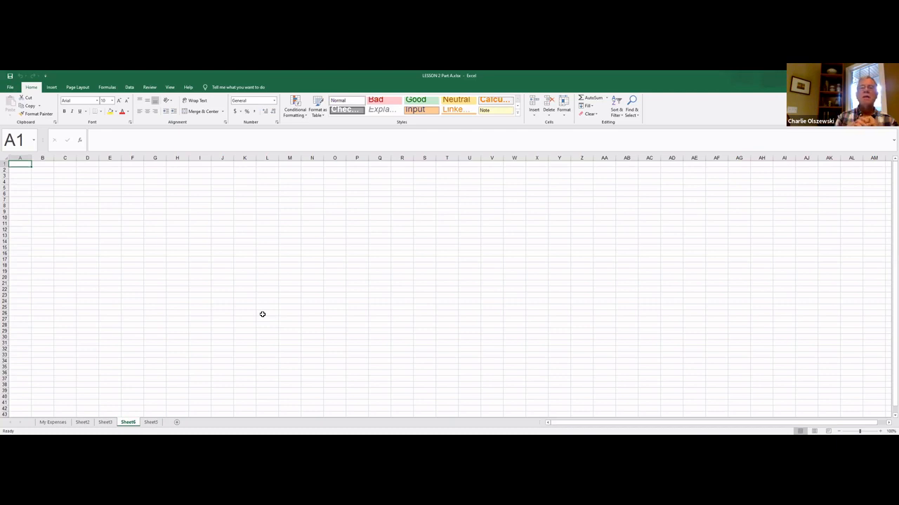
{"action": "right_click", "coordinate": [130, 423]}
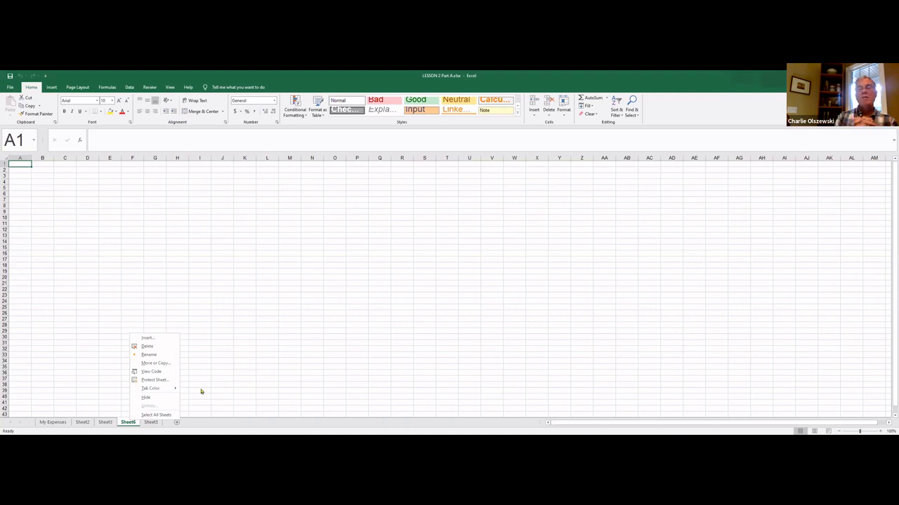
{"action": "left_click", "coordinate": [162, 399]}
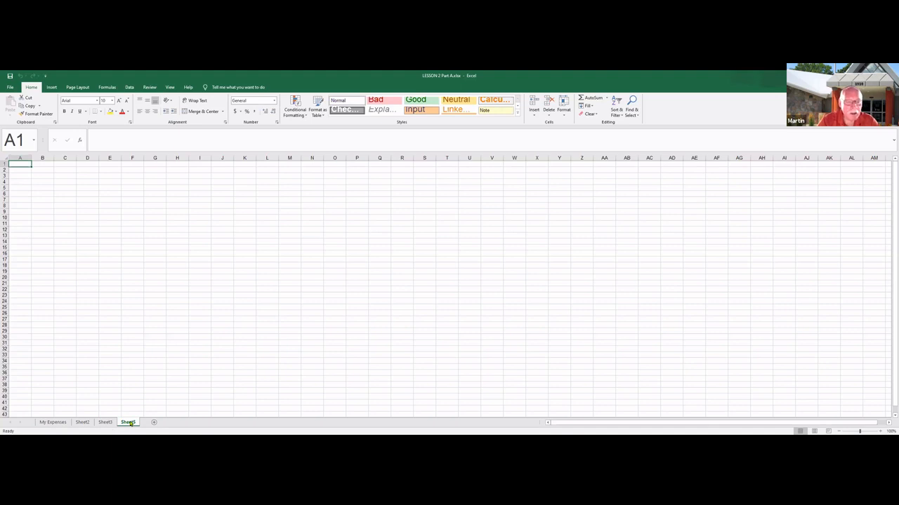
Step: Move Sheet5 in the sheet order so that it sits between My Expenses and Sheet2
{"action": "left_click_drag", "start_coordinate": [130, 424], "coordinate": [130, 422]}
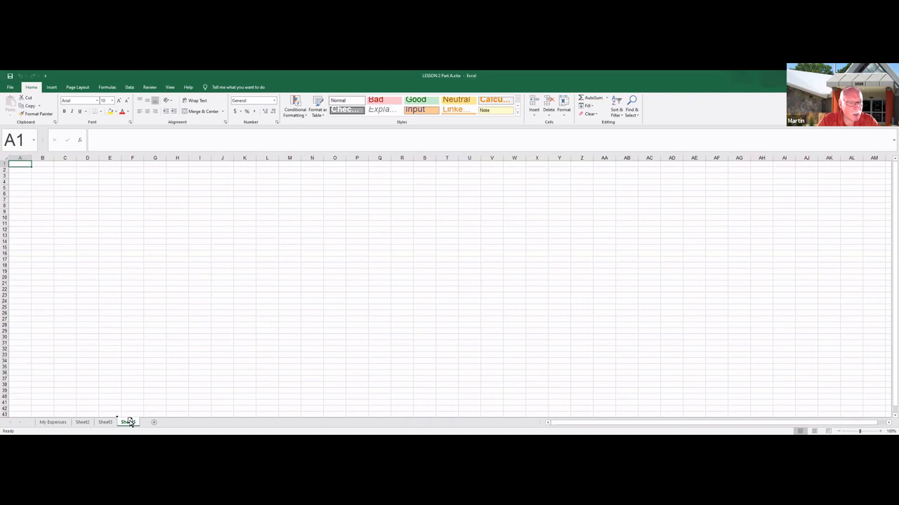
{"action": "left_click_drag", "start_coordinate": [130, 423], "coordinate": [133, 422]}
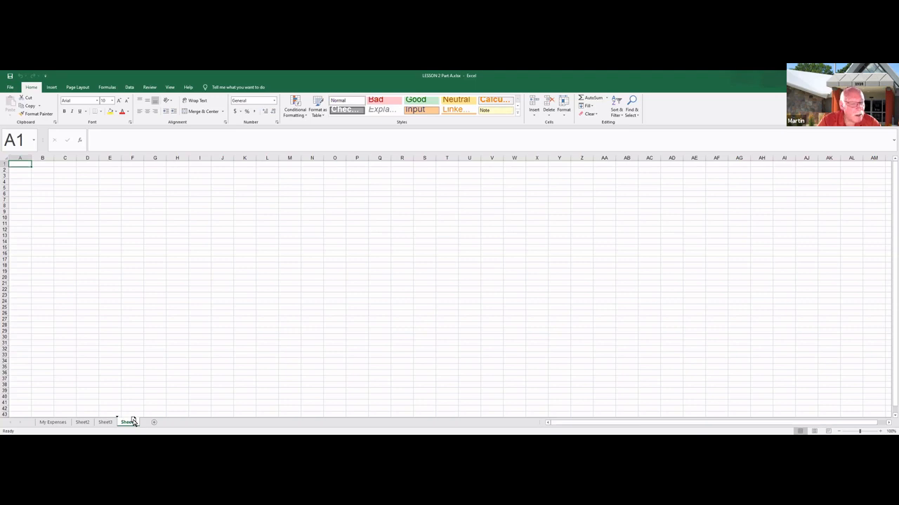
{"action": "left_click_drag", "start_coordinate": [132, 421], "coordinate": [107, 422]}
{"action": "mouse_move", "coordinate": [108, 422]}
{"action": "left_mouse_down"}
{"action": "mouse_move", "coordinate": [71, 415]}
{"action": "mouse_move", "coordinate": [83, 417]}
{"action": "left_mouse_up"}
{"action": "left_click_drag", "start_coordinate": [83, 417], "coordinate": [84, 417]}
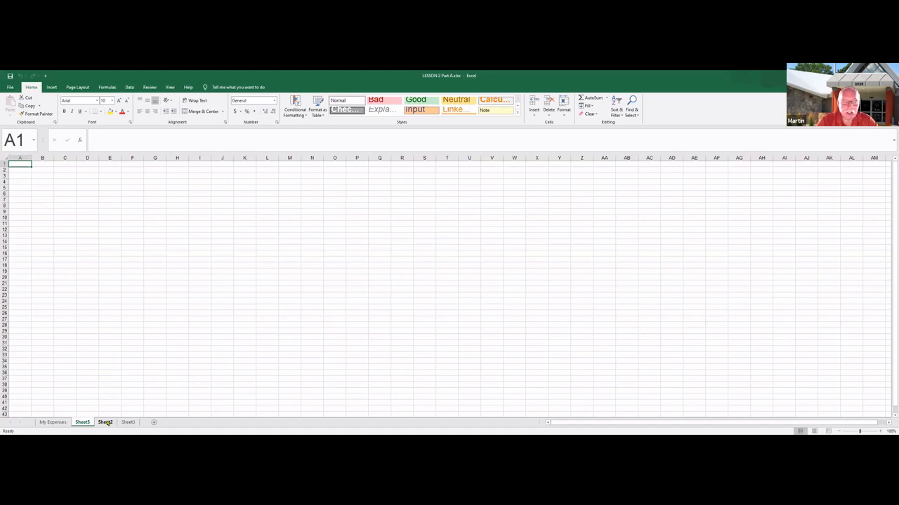
Step: Color the Sheet2 worksheet tab red and switch to Sheet3 so the tab is no longer active
{"action": "right_click", "coordinate": [105, 422]}
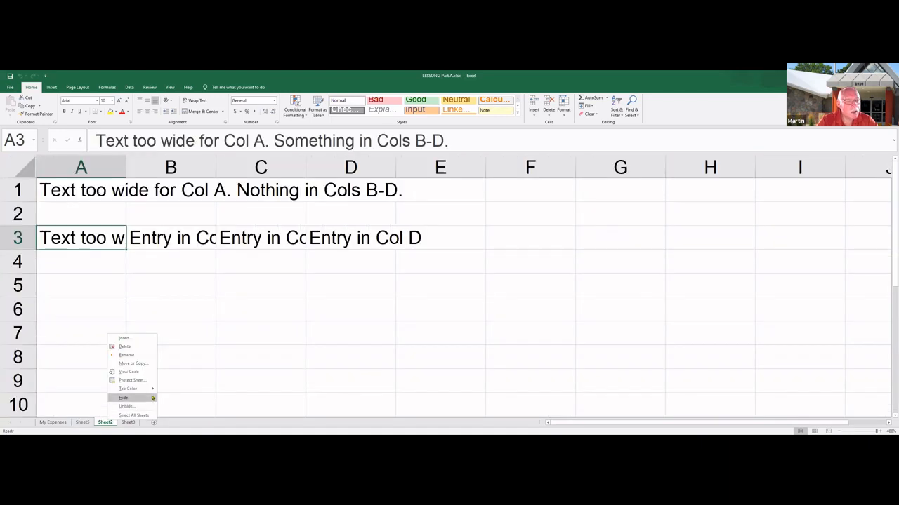
{"action": "mouse_move", "coordinate": [151, 391]}
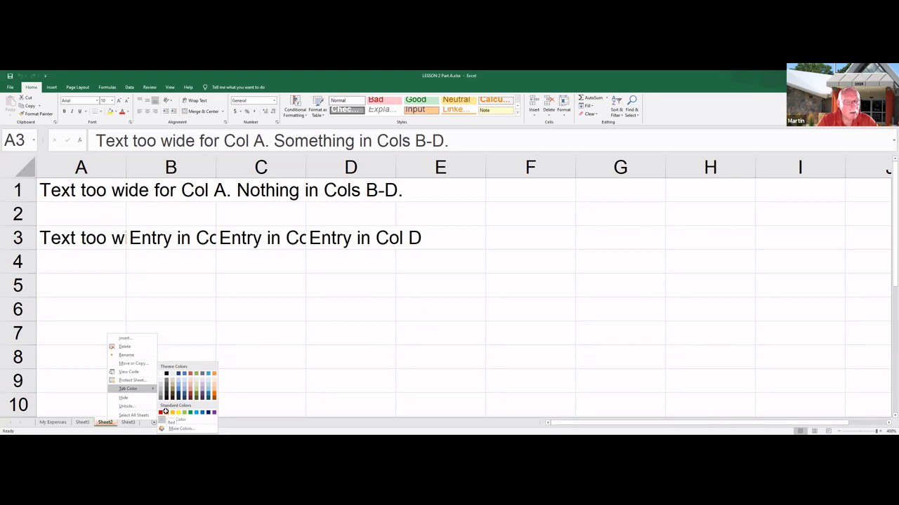
{"action": "left_click", "coordinate": [166, 414]}
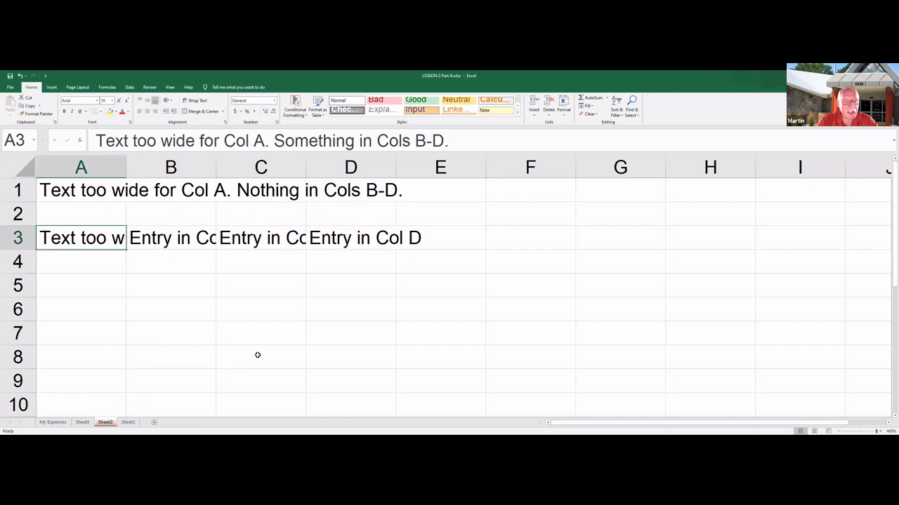
{"action": "left_click", "coordinate": [258, 355]}
{"action": "left_click", "coordinate": [128, 422]}
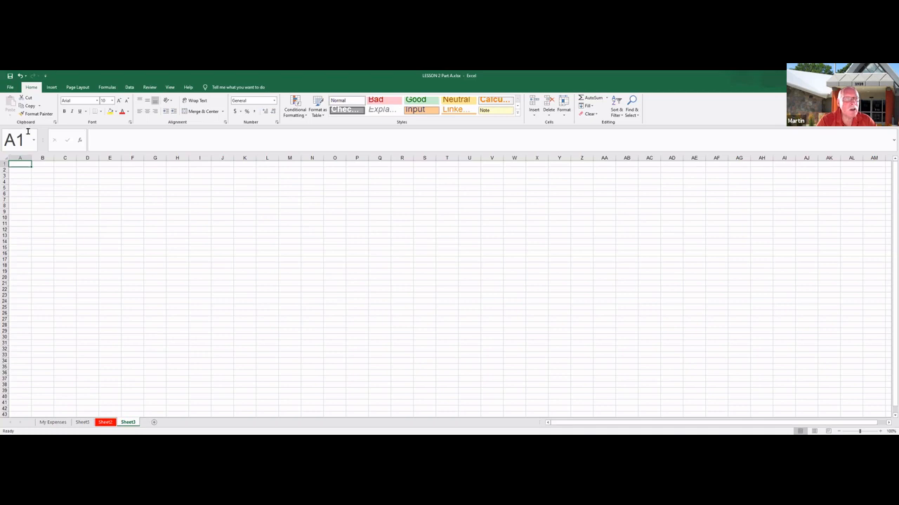
Step: Save the workbook in the Documents folder as My LESSON 2 Part A.xlsx and close it
{"action": "left_click", "coordinate": [10, 87]}
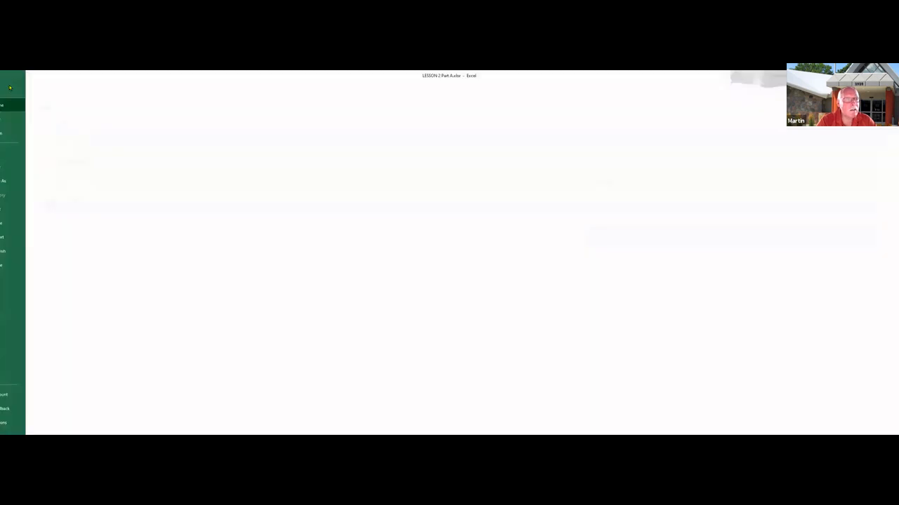
{"action": "left_click", "coordinate": [23, 180]}
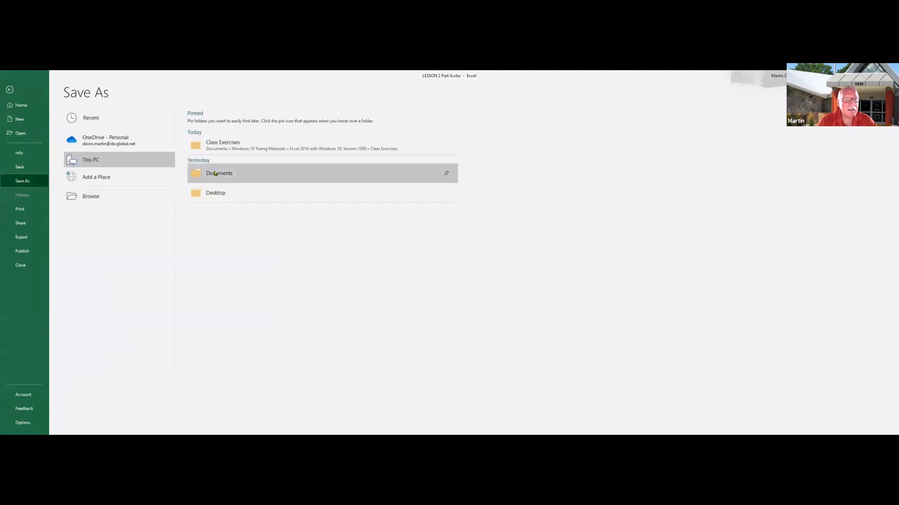
{"action": "left_click", "coordinate": [215, 174]}
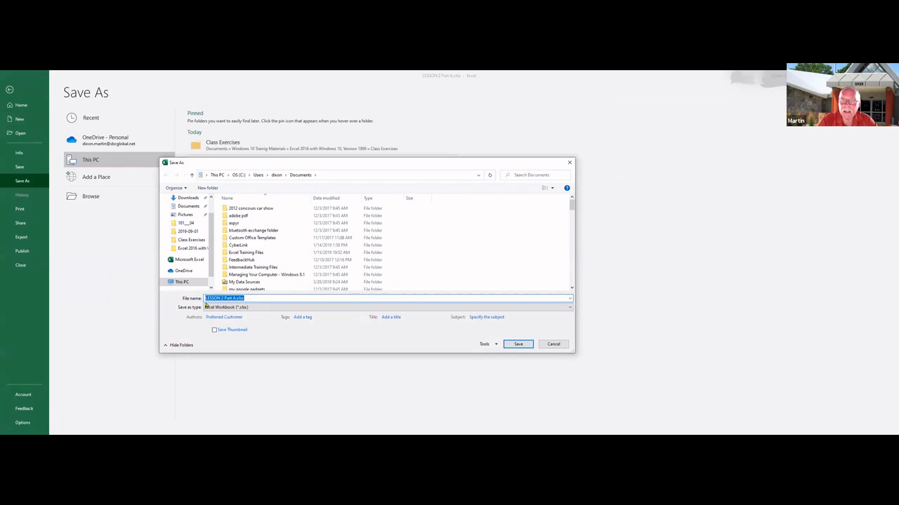
{"action": "left_click", "coordinate": [204, 298]}
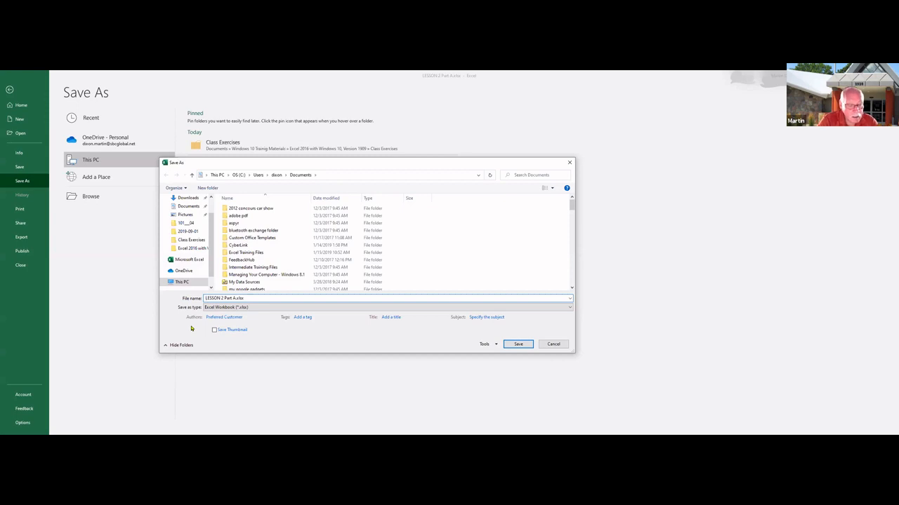
{"action": "type", "text": "My"}
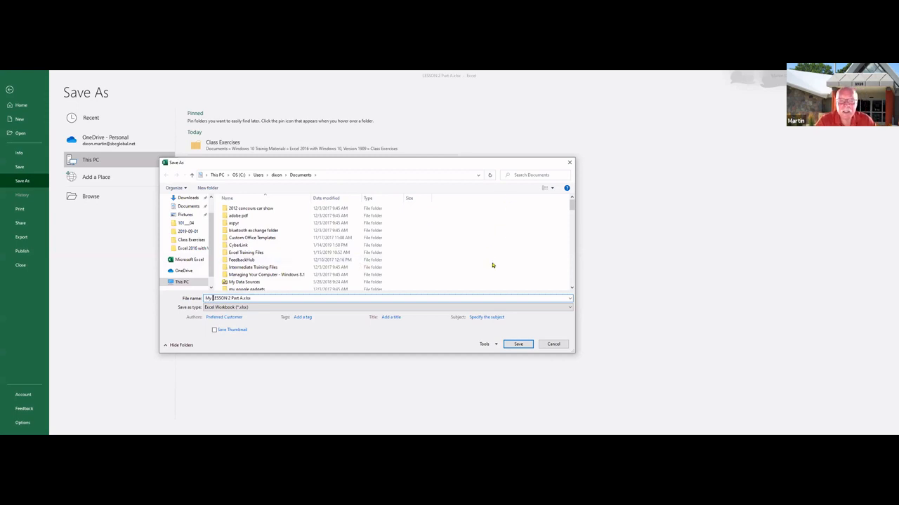
{"action": "left_click", "coordinate": [517, 345]}
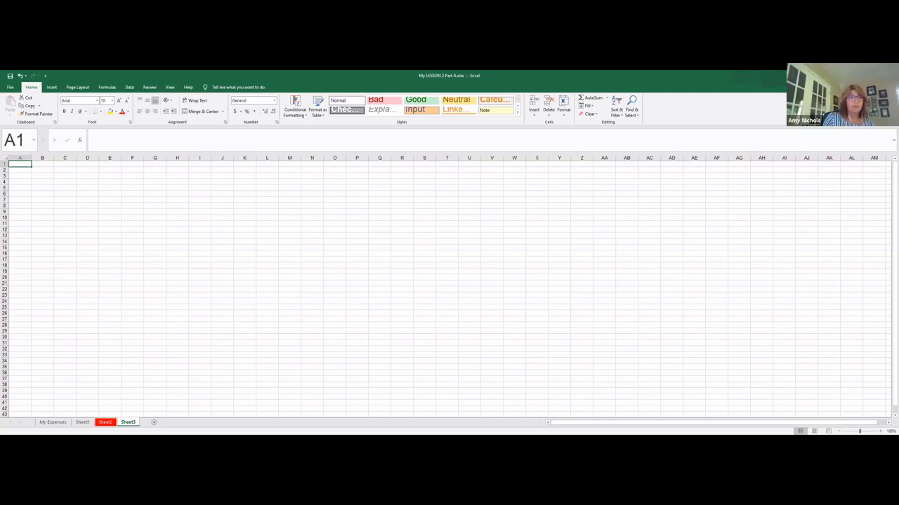
{"action": "left_click", "coordinate": [10, 87]}
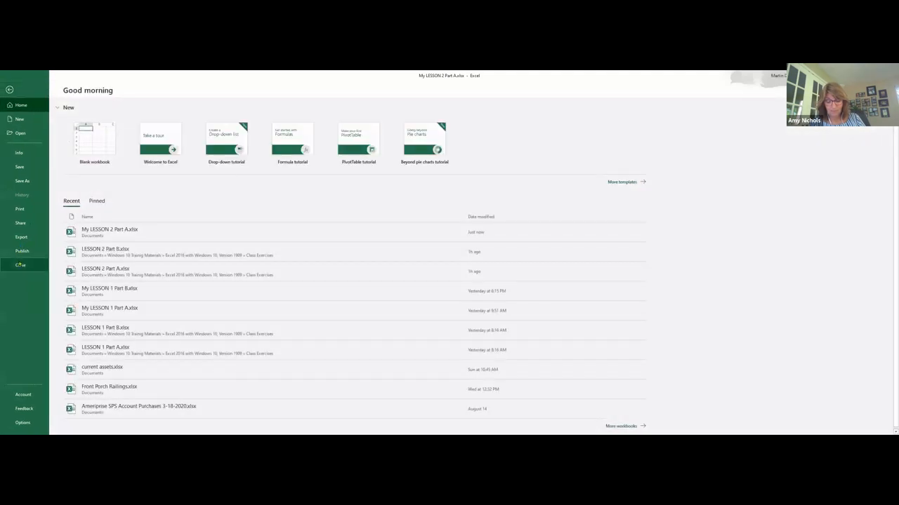
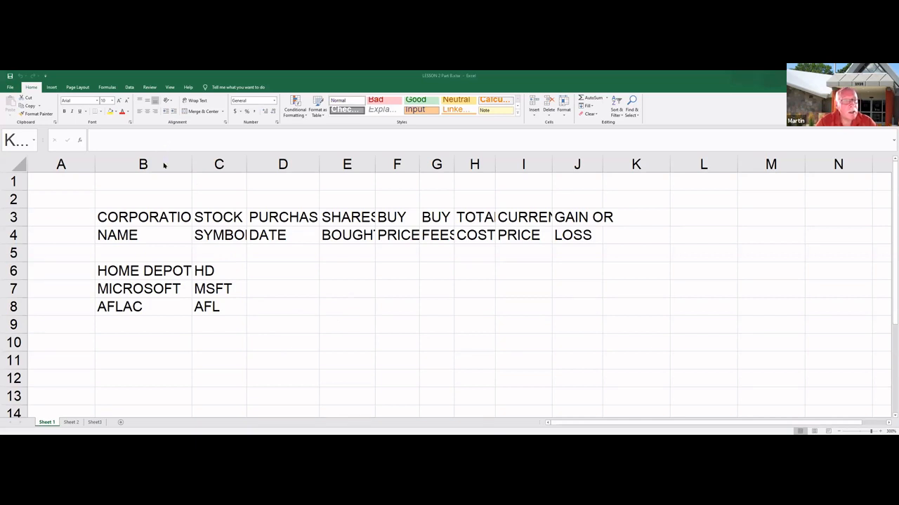
Step: AutoFit the widths of columns B through J on Sheet 1 to their contents
{"action": "left_click", "coordinate": [162, 162]}
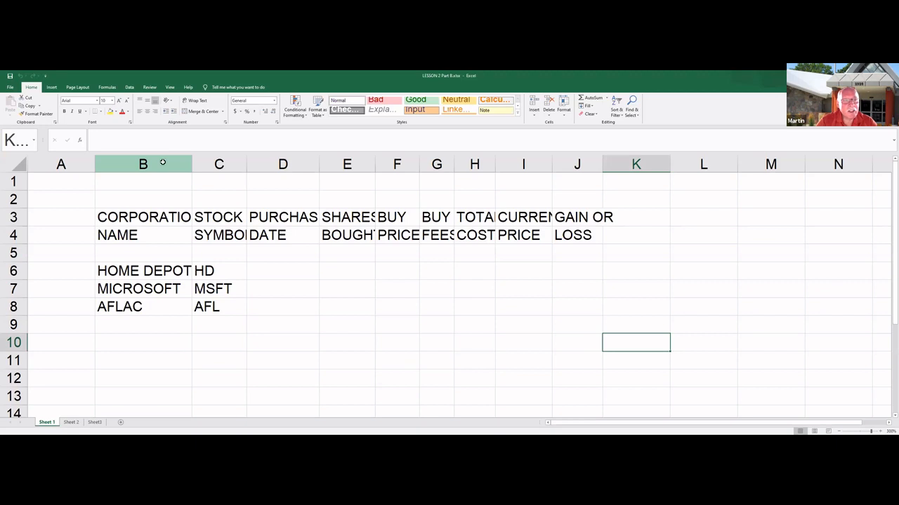
{"action": "left_click", "coordinate": [163, 163]}
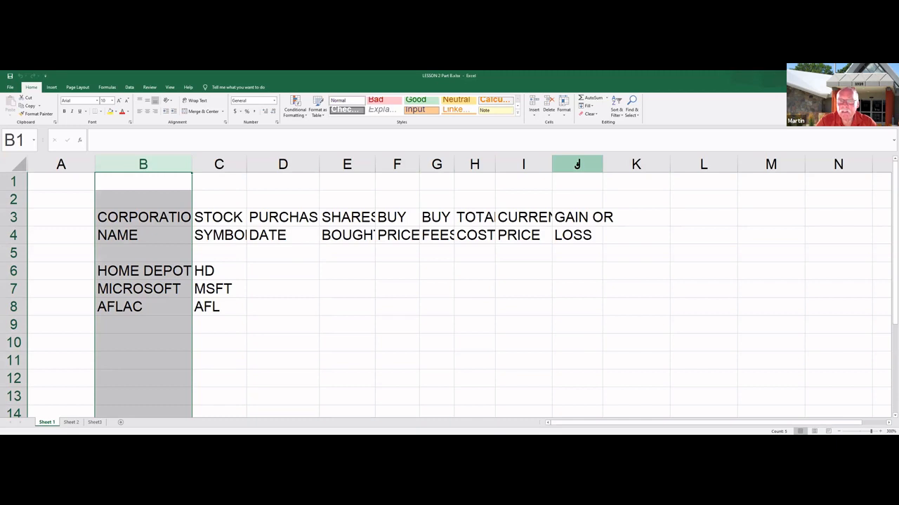
{"action": "left_click", "coordinate": [577, 164], "text": "shift"}
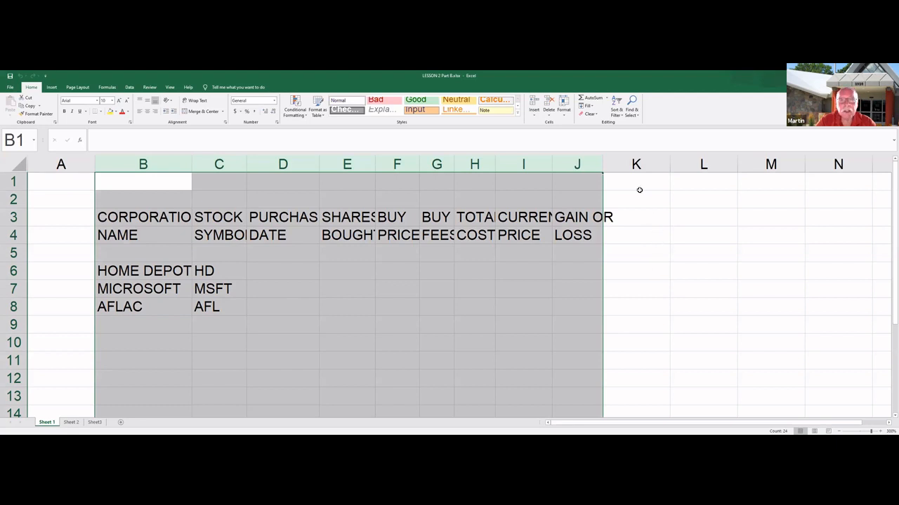
{"action": "left_click", "coordinate": [563, 105]}
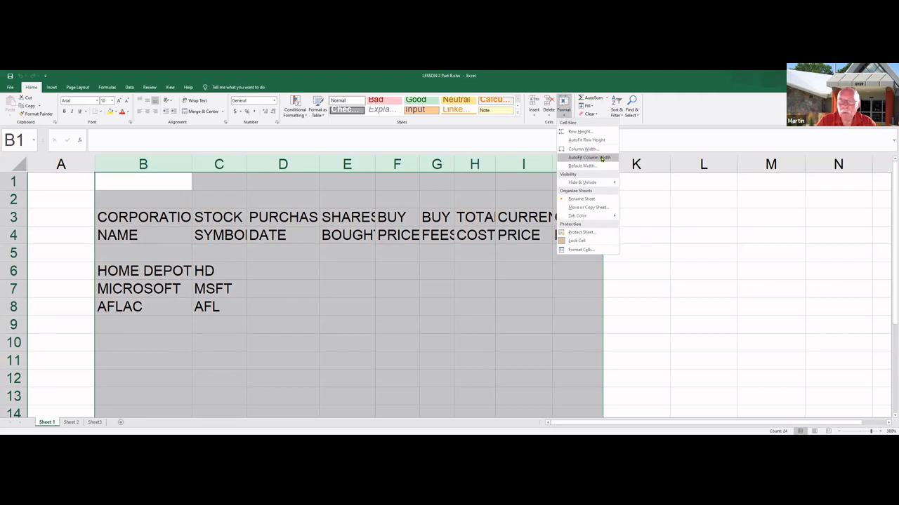
{"action": "left_click", "coordinate": [602, 158]}
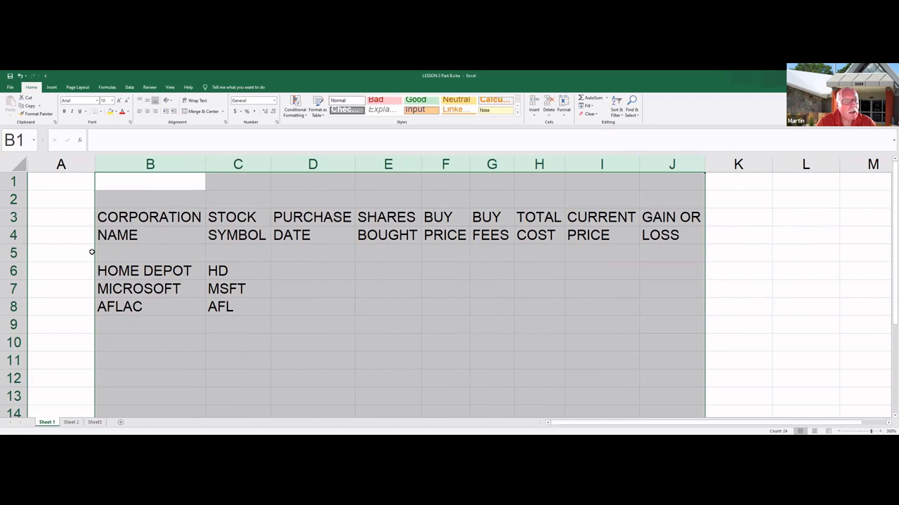
{"action": "left_click", "coordinate": [749, 232]}
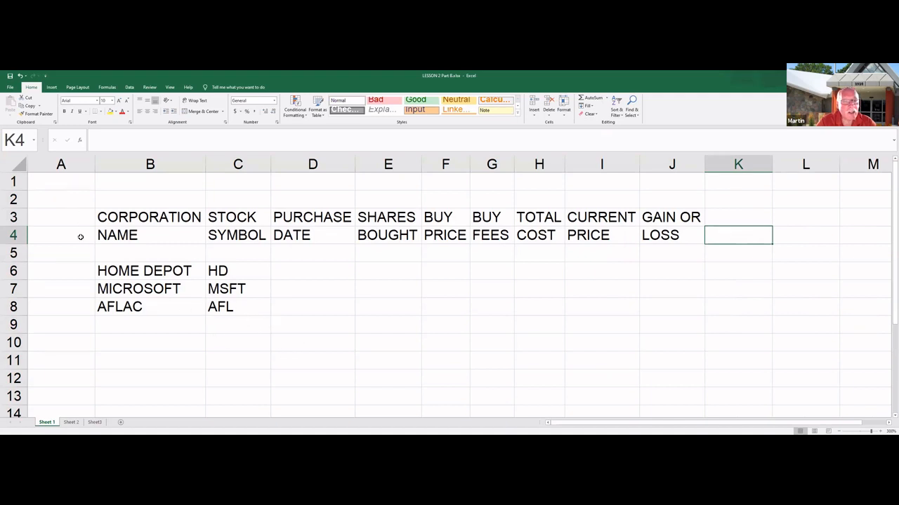
Step: Make the two rows of column headings in B3:J4 bold
{"action": "left_click", "coordinate": [144, 218]}
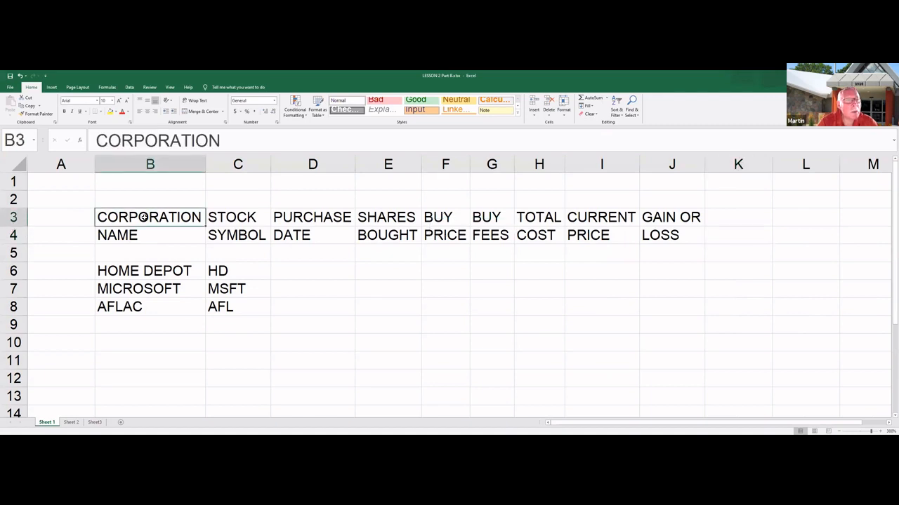
{"action": "left_click_drag", "start_coordinate": [144, 217], "coordinate": [658, 232]}
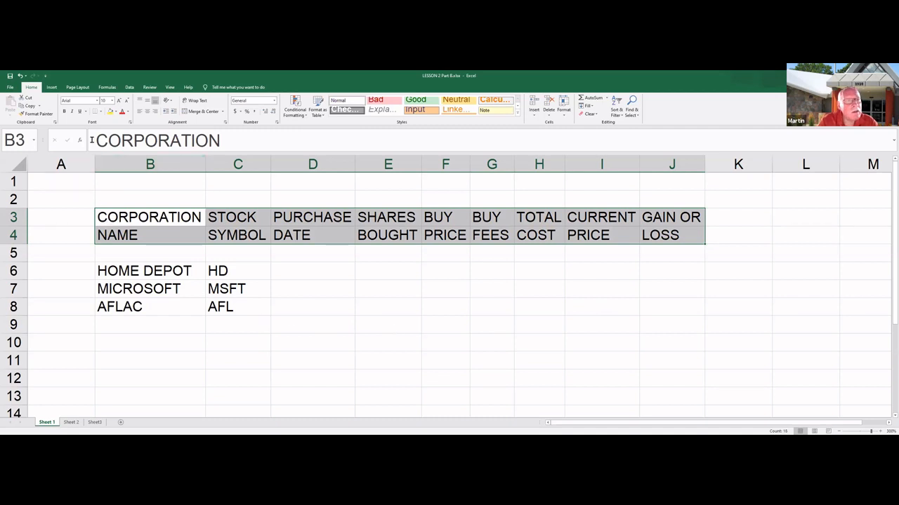
{"action": "left_click", "coordinate": [65, 113]}
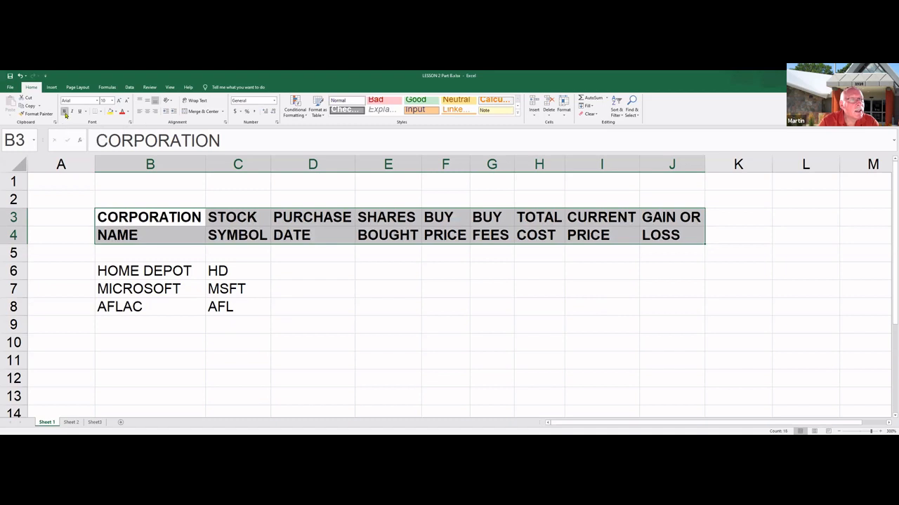
{"action": "left_click", "coordinate": [382, 312]}
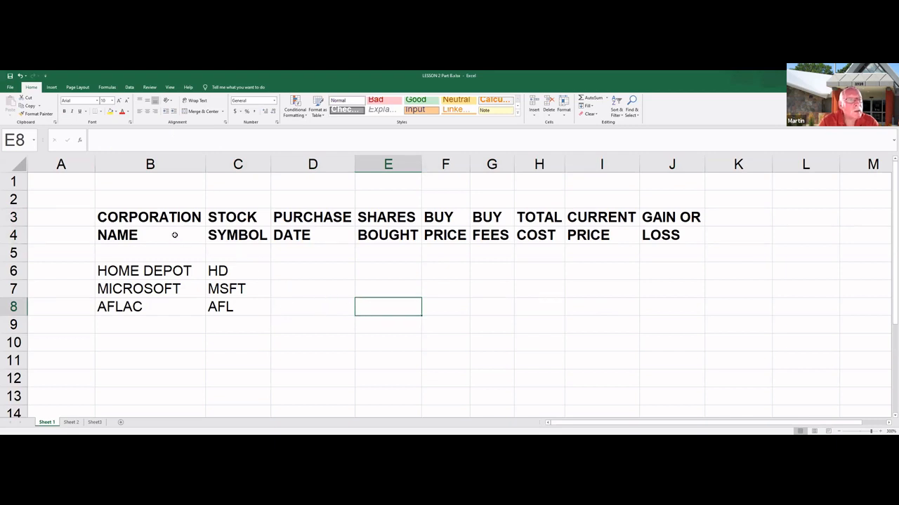
Step: Make the corporation names and stock symbols in B6:C8 bold
{"action": "left_click", "coordinate": [152, 220]}
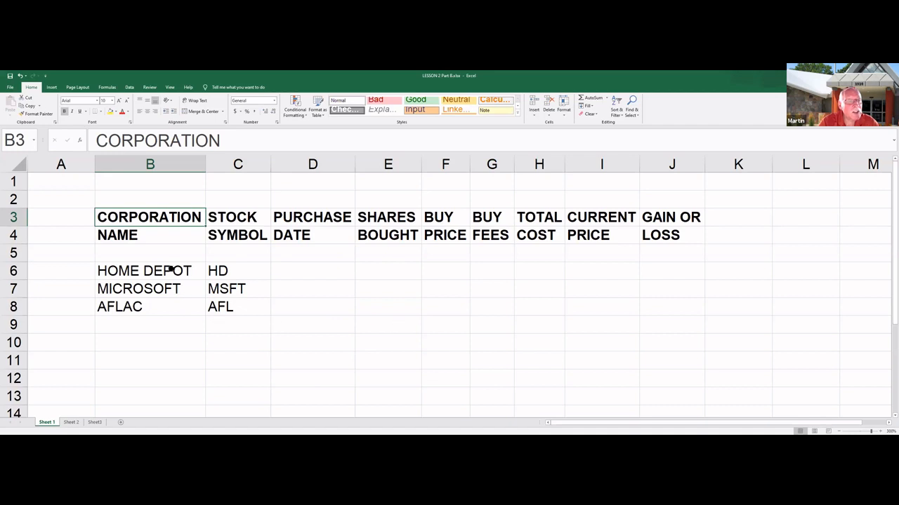
{"action": "left_click_drag", "start_coordinate": [162, 270], "coordinate": [211, 307]}
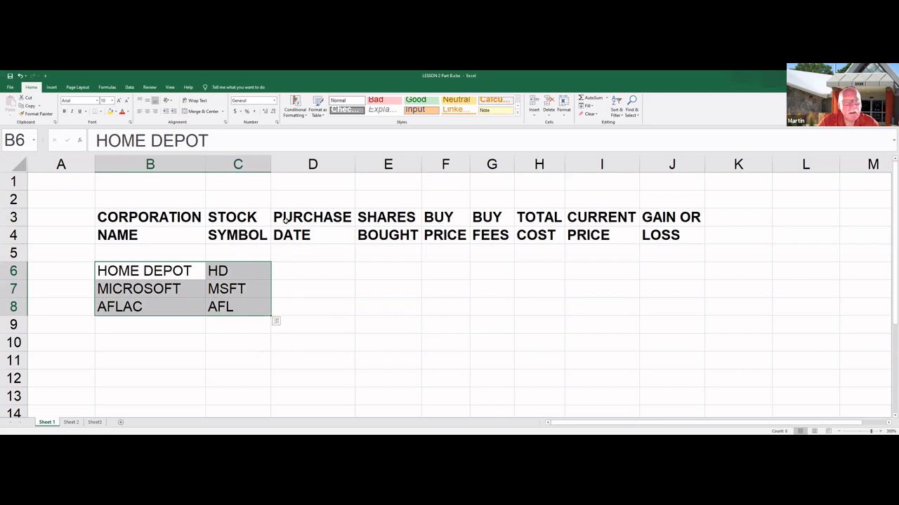
{"action": "left_click", "coordinate": [64, 112]}
{"action": "left_click", "coordinate": [375, 351]}
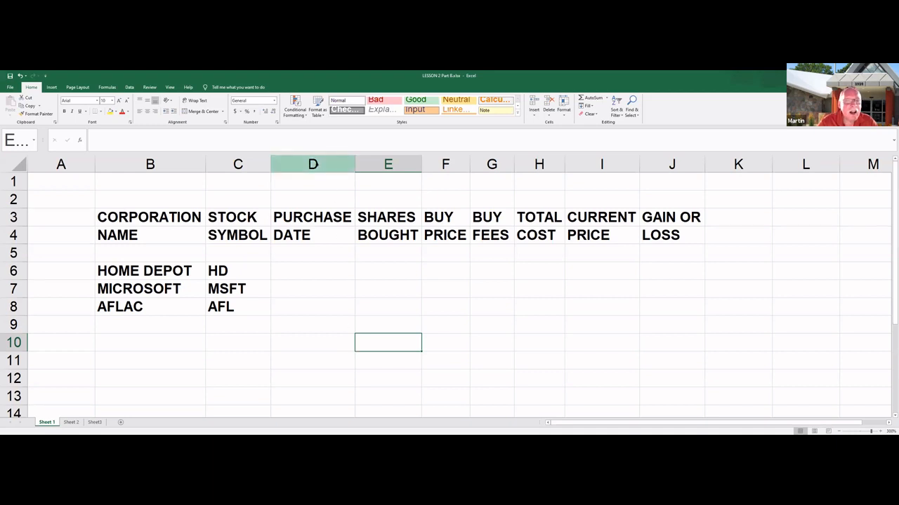
Step: Format the whole Purchase Date column D as a Date with the 03/14/12 type
{"action": "left_click", "coordinate": [313, 164]}
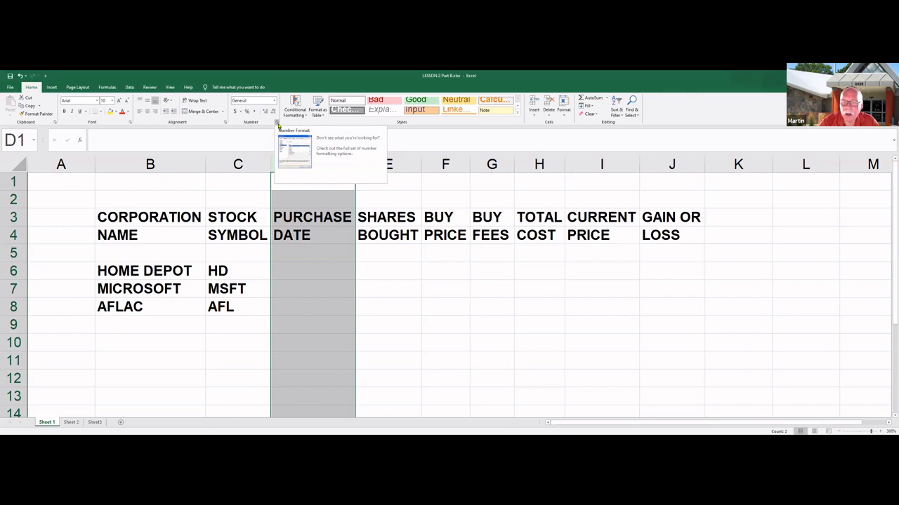
{"action": "left_click", "coordinate": [278, 124]}
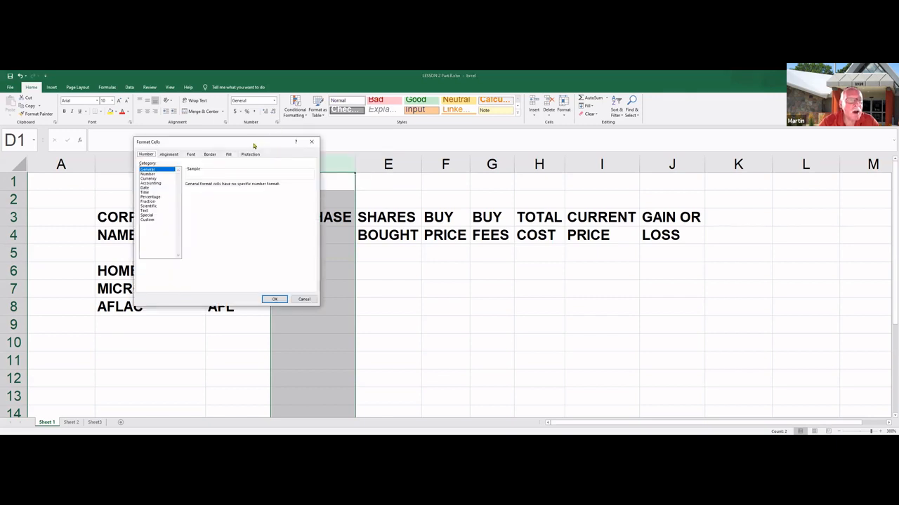
{"action": "left_click_drag", "start_coordinate": [255, 146], "coordinate": [191, 153]}
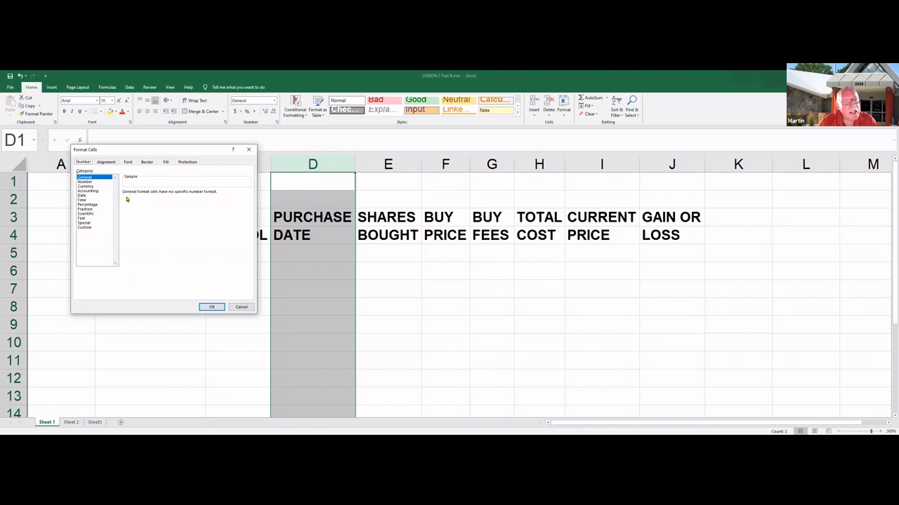
{"action": "left_click", "coordinate": [82, 197]}
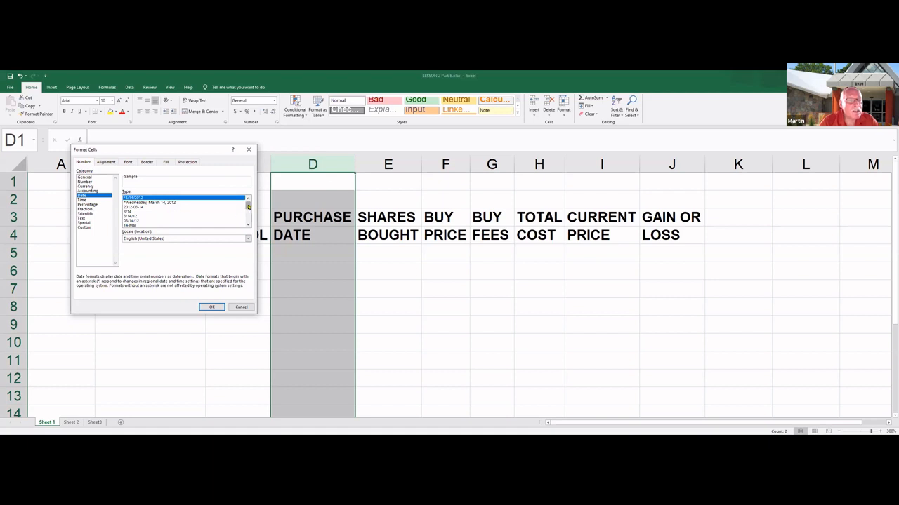
{"action": "mouse_move", "coordinate": [248, 205]}
{"action": "left_mouse_down"}
{"action": "mouse_move", "coordinate": [247, 217]}
{"action": "mouse_move", "coordinate": [247, 204]}
{"action": "left_mouse_up"}
{"action": "left_click", "coordinate": [131, 221]}
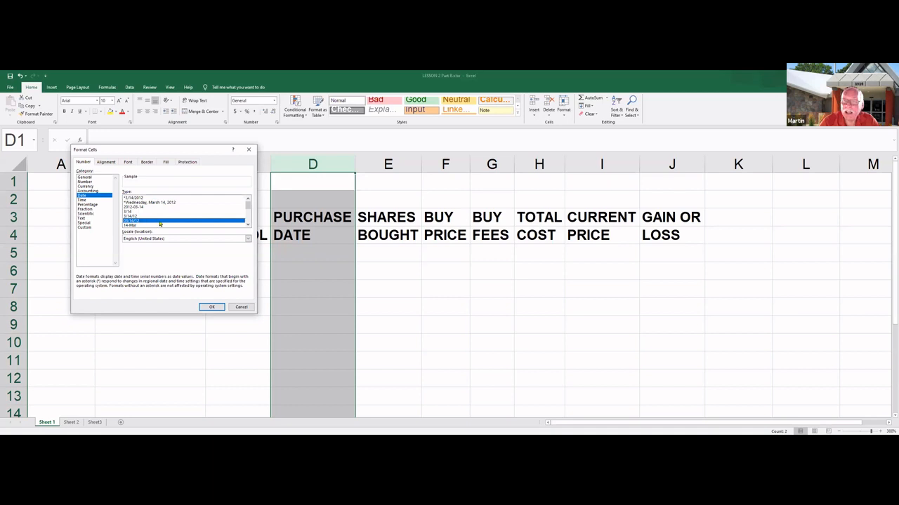
{"action": "left_click", "coordinate": [212, 307]}
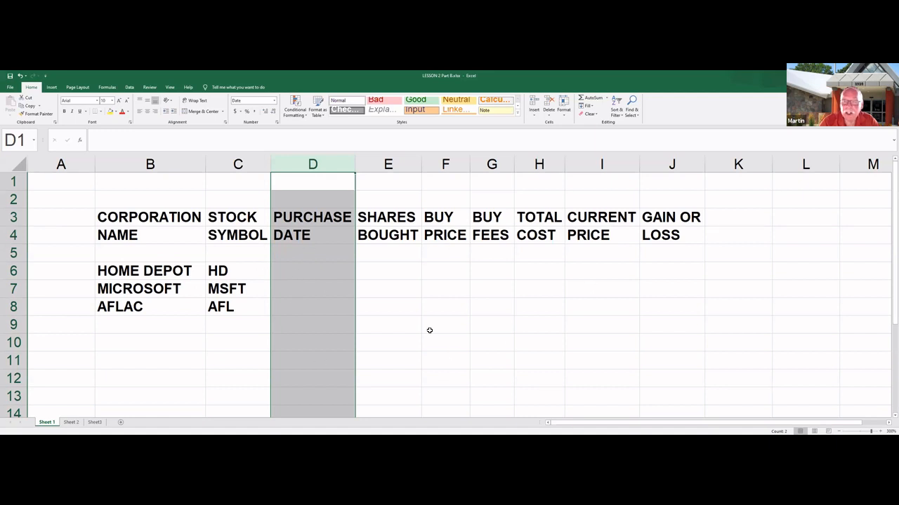
Step: Enter March 14, 2002 as Home Depot's purchase date in cell D6
{"action": "left_click", "coordinate": [320, 273]}
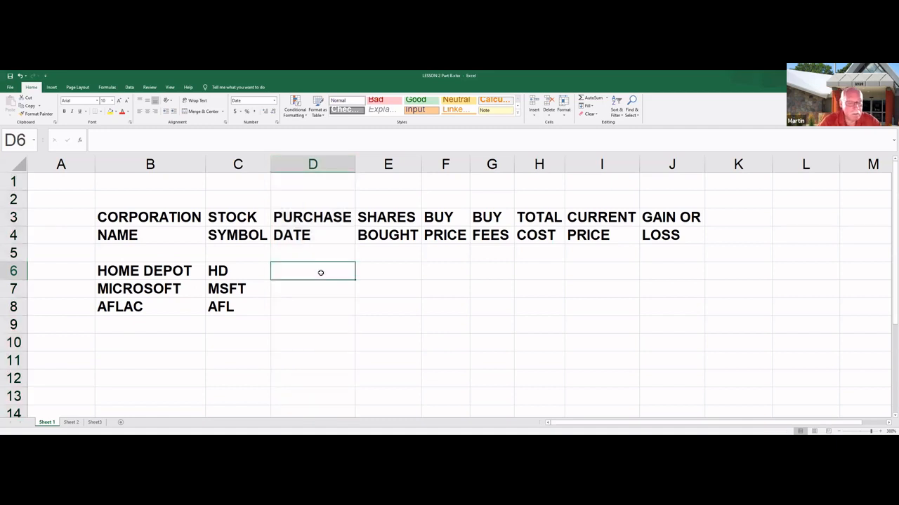
{"action": "type", "text": "M"}
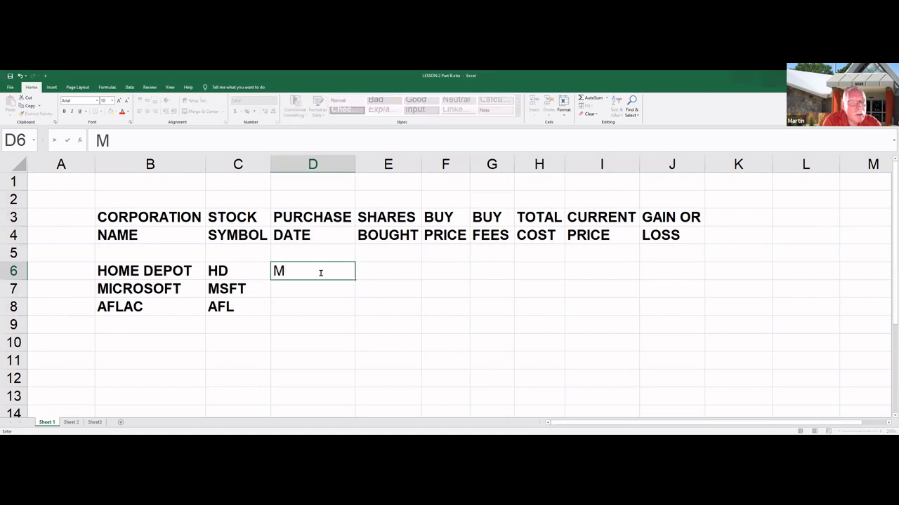
{"action": "type", "text": "arch"}
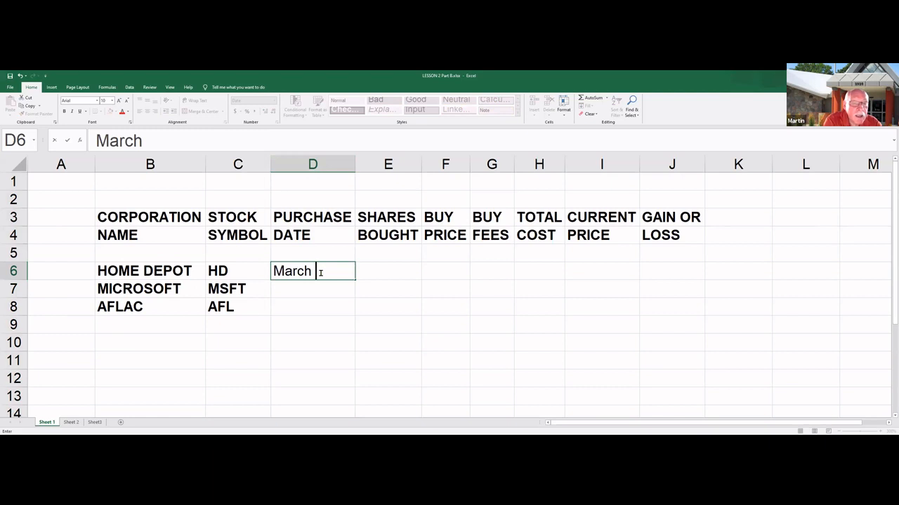
{"action": "type", "text": " 14,"}
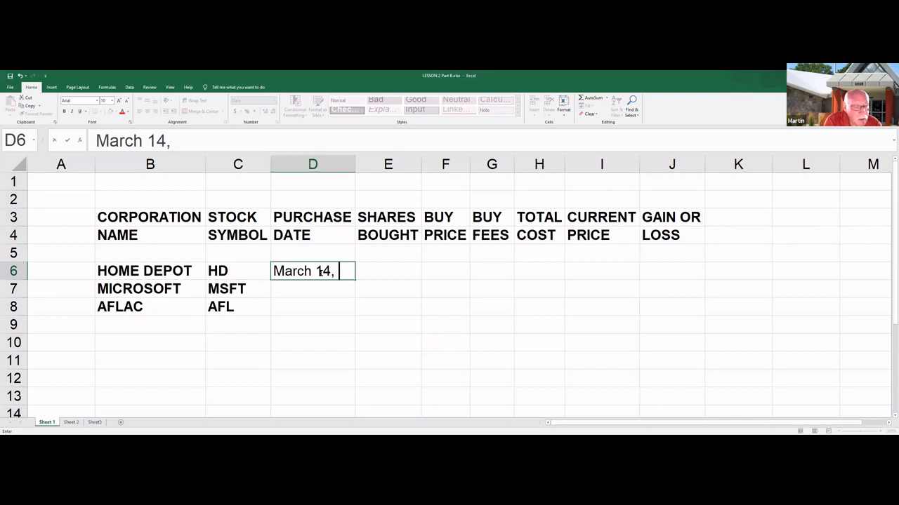
{"action": "type", "text": " 2002"}
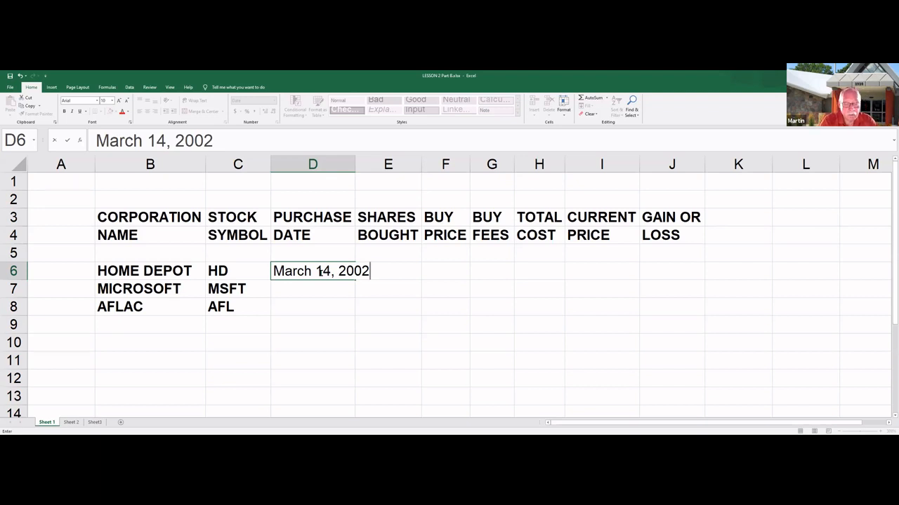
{"action": "key", "text": "Return"}
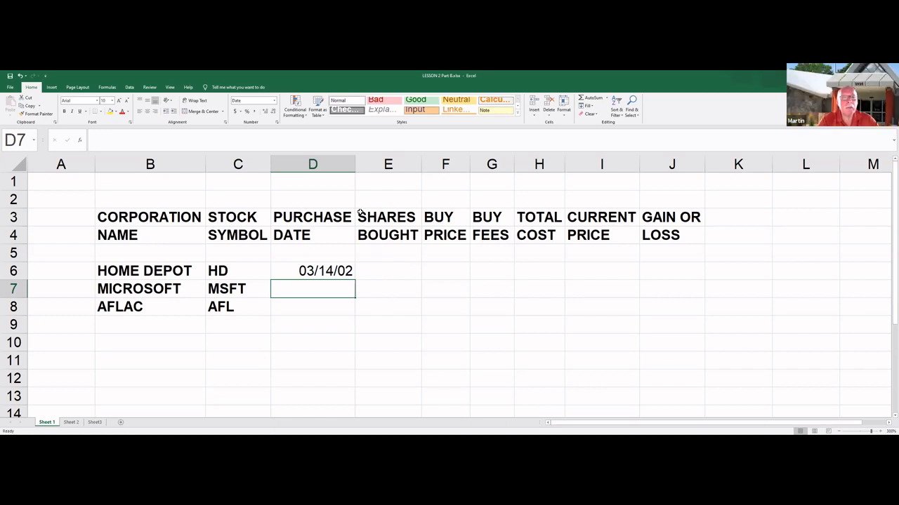
Step: Review the Date format types for the Purchase Date column D and keep the 03/14/12 type
{"action": "left_click", "coordinate": [326, 165]}
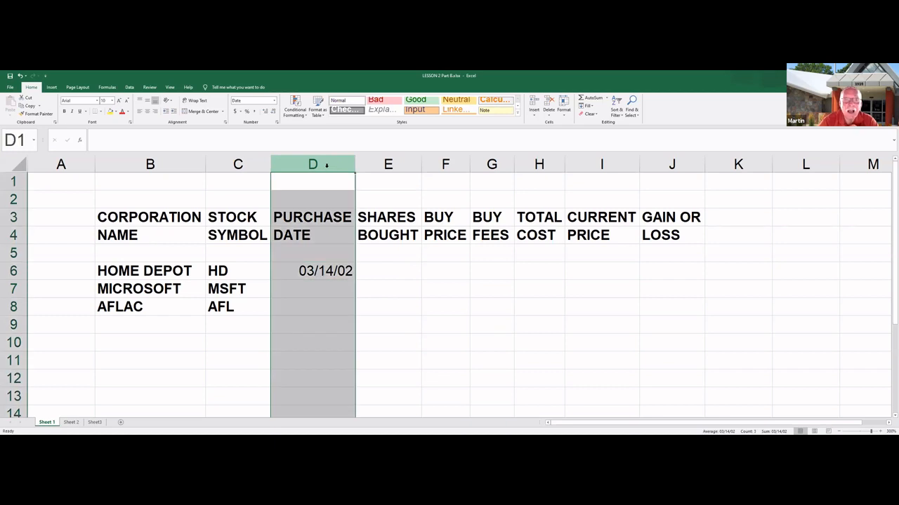
{"action": "left_click", "coordinate": [278, 124]}
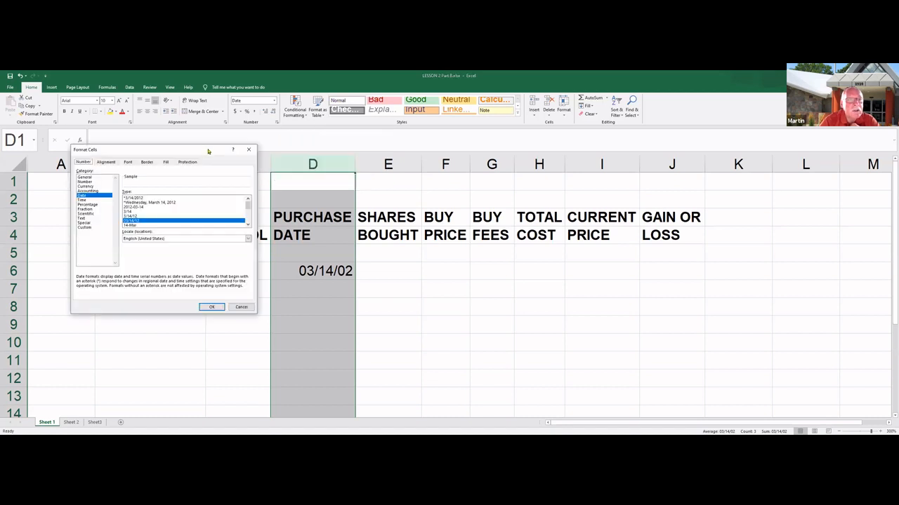
{"action": "left_click_drag", "start_coordinate": [208, 151], "coordinate": [597, 154]}
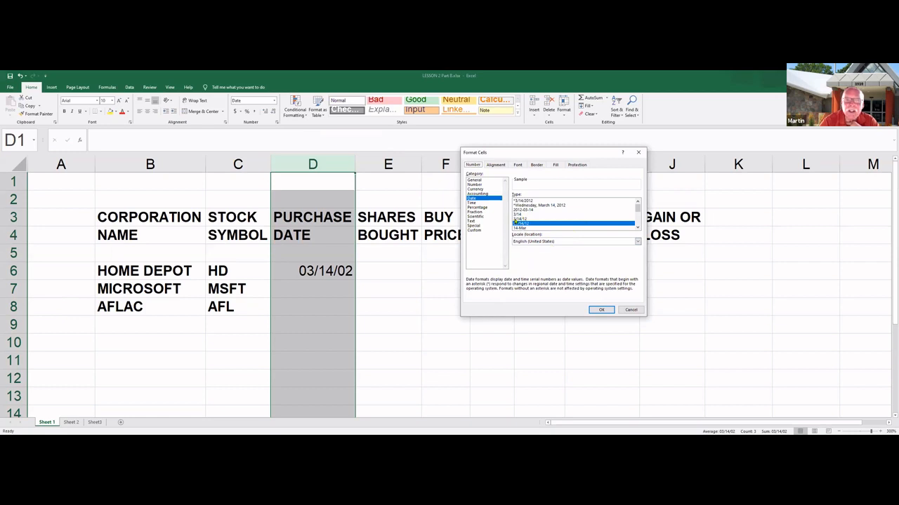
{"action": "left_click", "coordinate": [519, 219]}
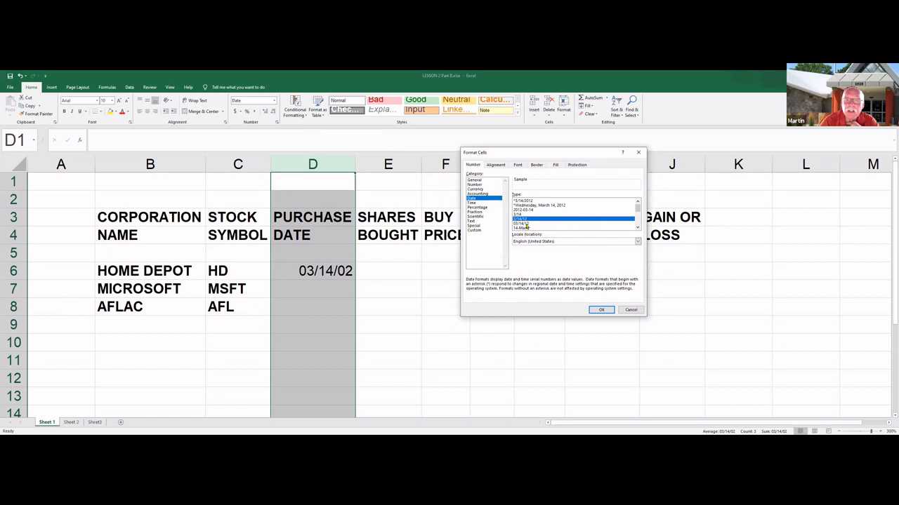
{"action": "left_click", "coordinate": [526, 223]}
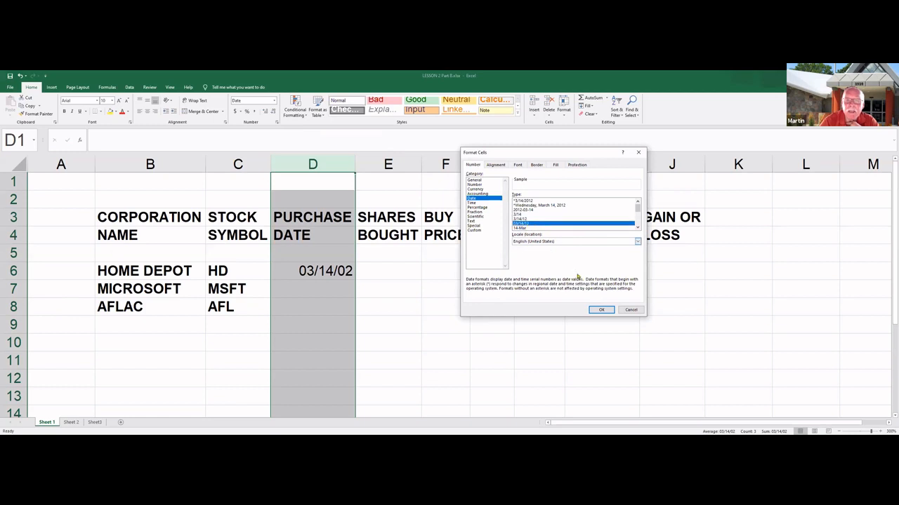
{"action": "left_click", "coordinate": [600, 311]}
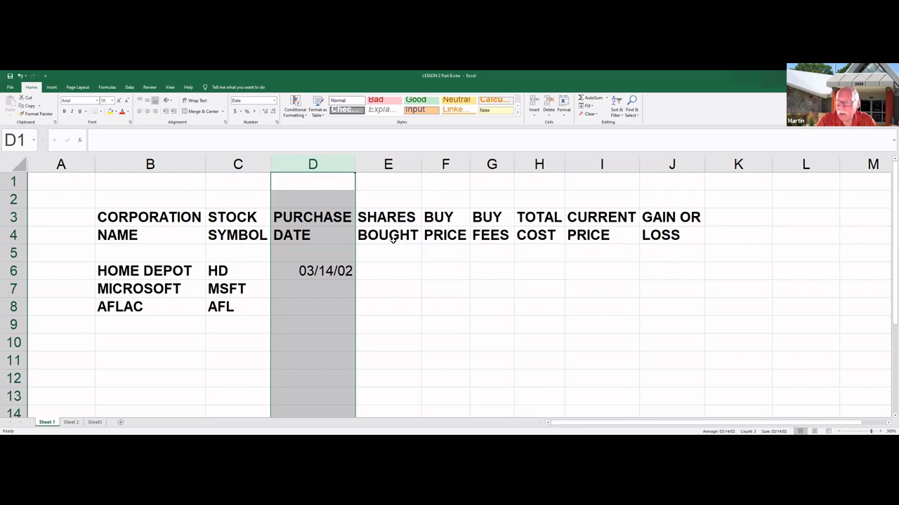
Step: Format the whole Shares Bought column E as Number with 2 decimal places and the 1000 separator
{"action": "left_click", "coordinate": [388, 163]}
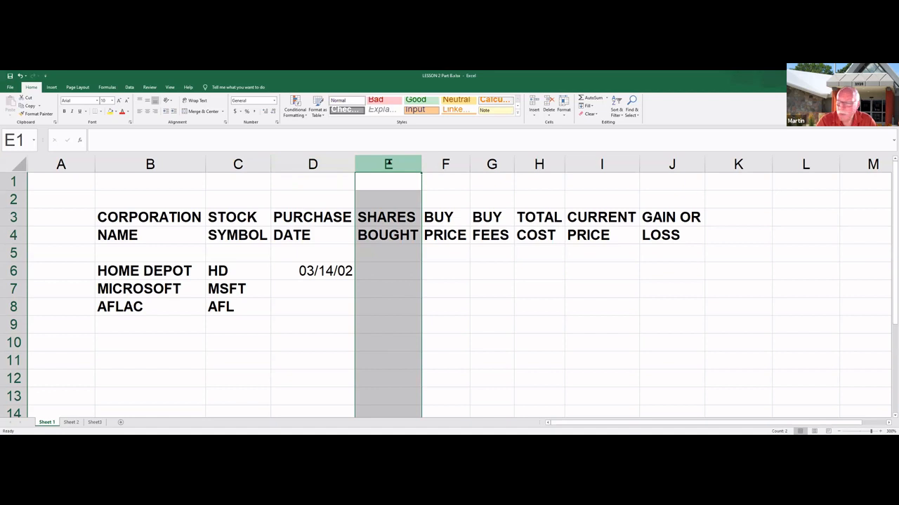
{"action": "left_click", "coordinate": [278, 123]}
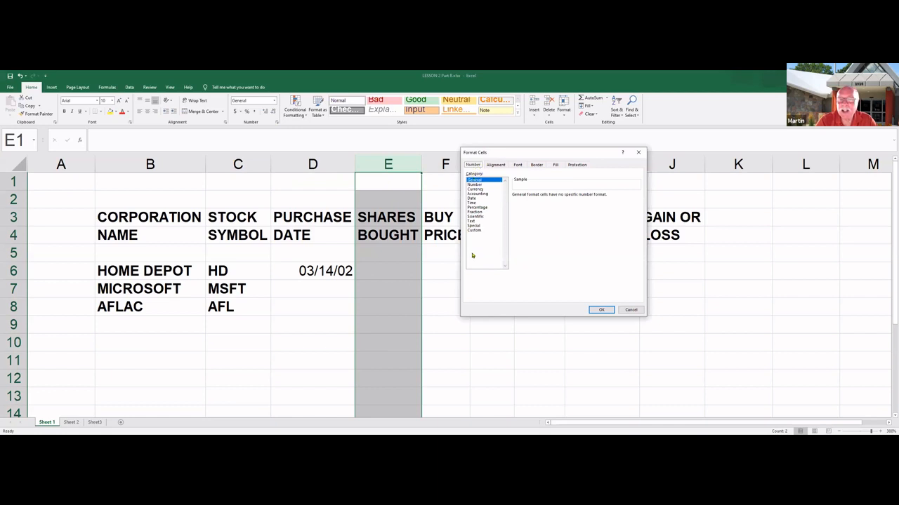
{"action": "left_click", "coordinate": [475, 184]}
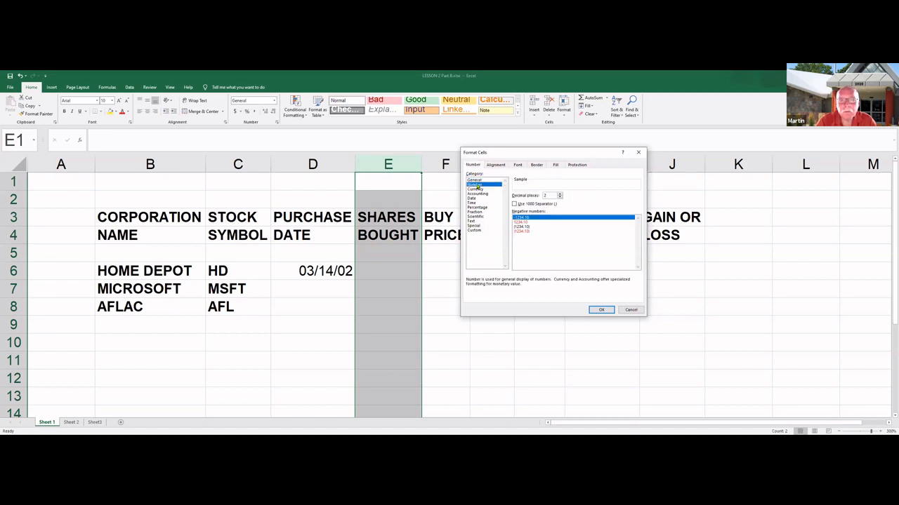
{"action": "left_click", "coordinate": [559, 198]}
{"action": "left_click", "coordinate": [560, 199]}
{"action": "left_click", "coordinate": [559, 195]}
{"action": "left_click", "coordinate": [559, 195]}
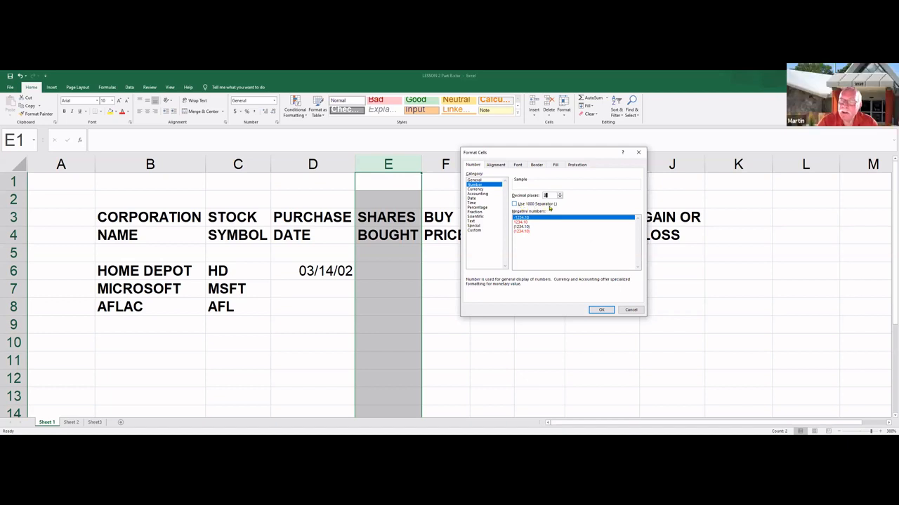
{"action": "left_click", "coordinate": [514, 205]}
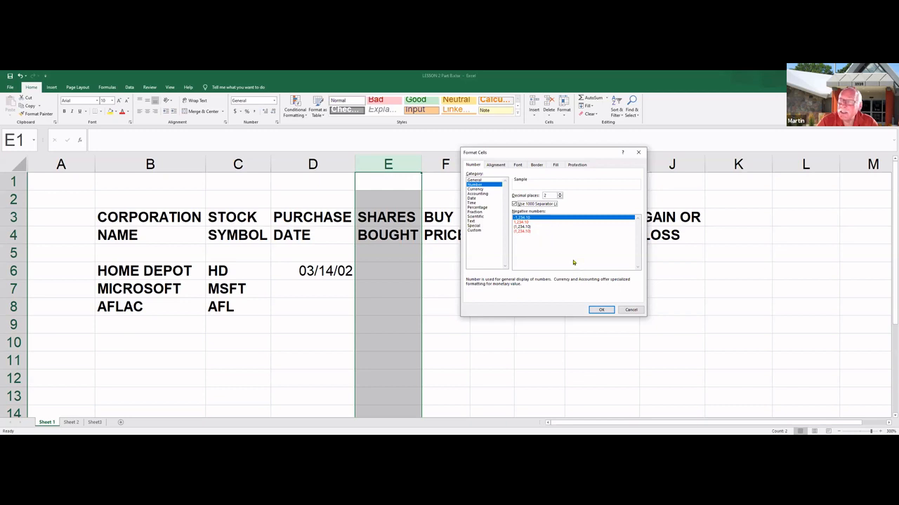
{"action": "left_click", "coordinate": [601, 311]}
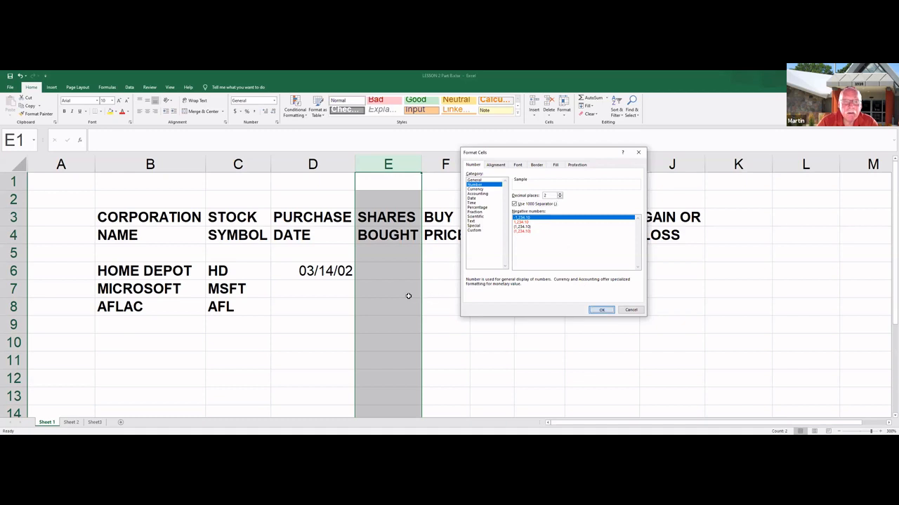
Step: Enter 100 as the number of Home Depot shares bought in cell E6
{"action": "left_click", "coordinate": [402, 274]}
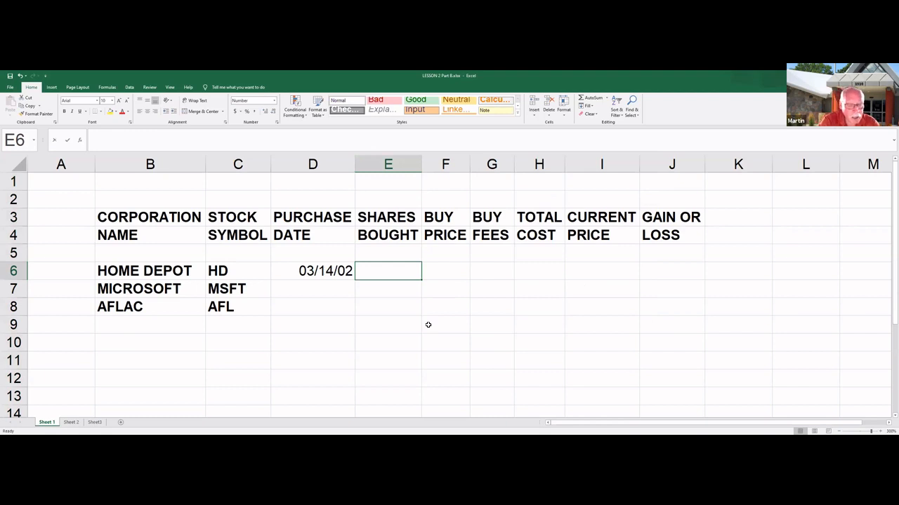
{"action": "type", "text": "100"}
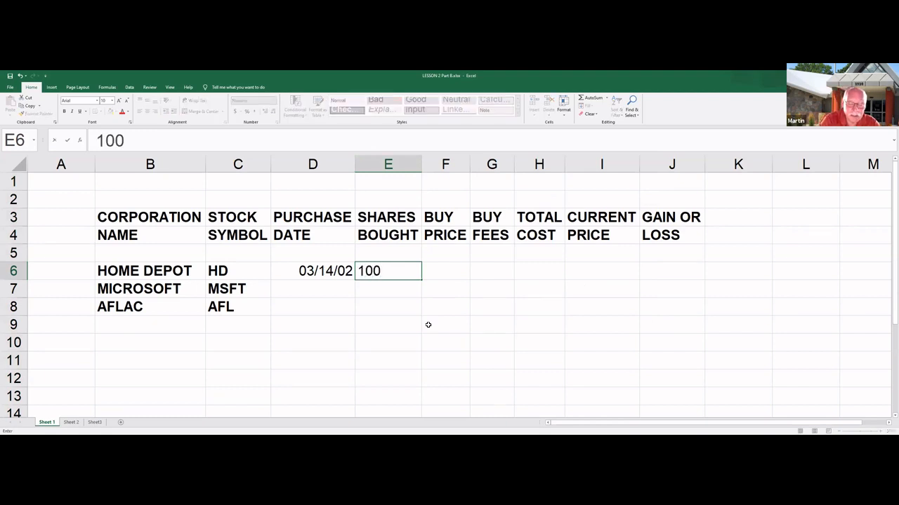
{"action": "key", "text": "Return"}
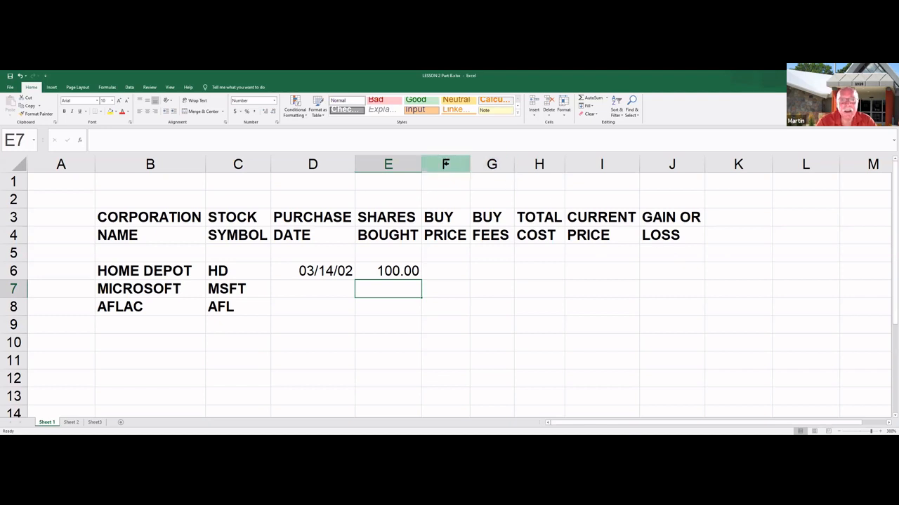
Step: Format columns F through J as Currency with 2 decimal places, the $ symbol and negative numbers in red parentheses
{"action": "left_click", "coordinate": [445, 164]}
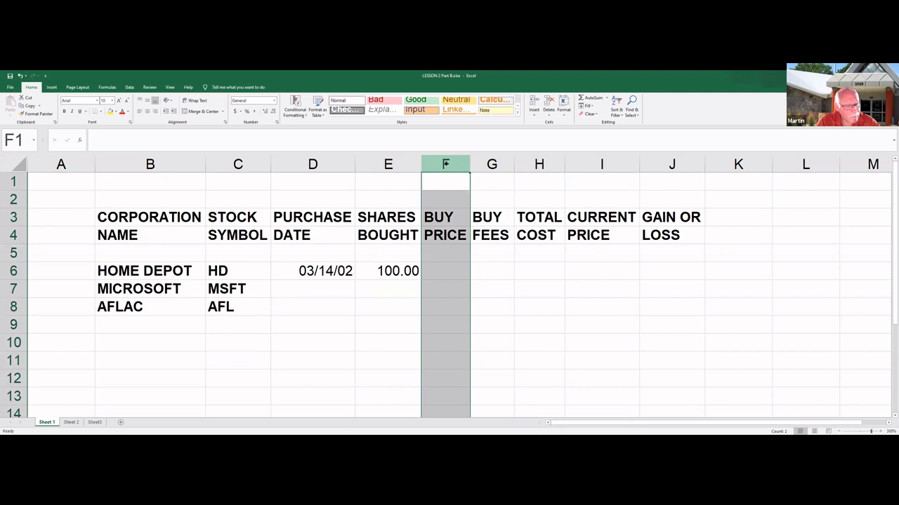
{"action": "left_click", "coordinate": [678, 166], "text": "shift"}
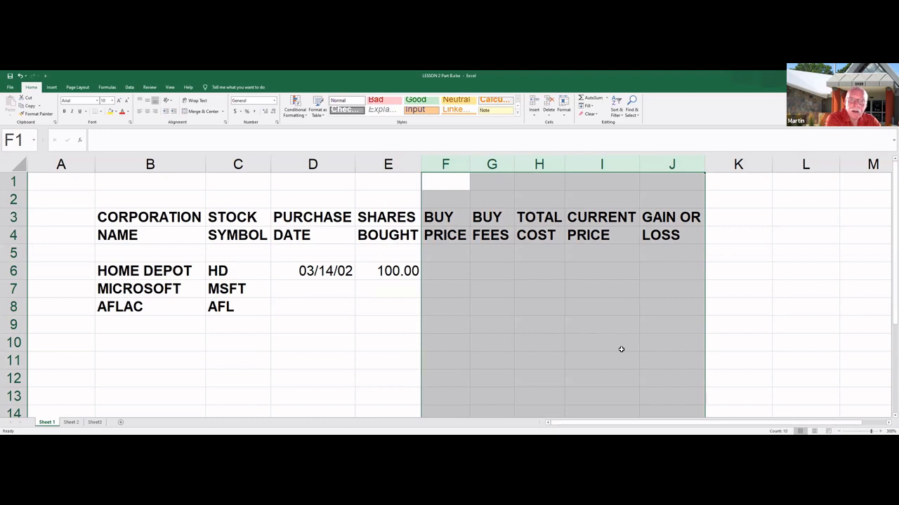
{"action": "key", "text": "ctrl+1"}
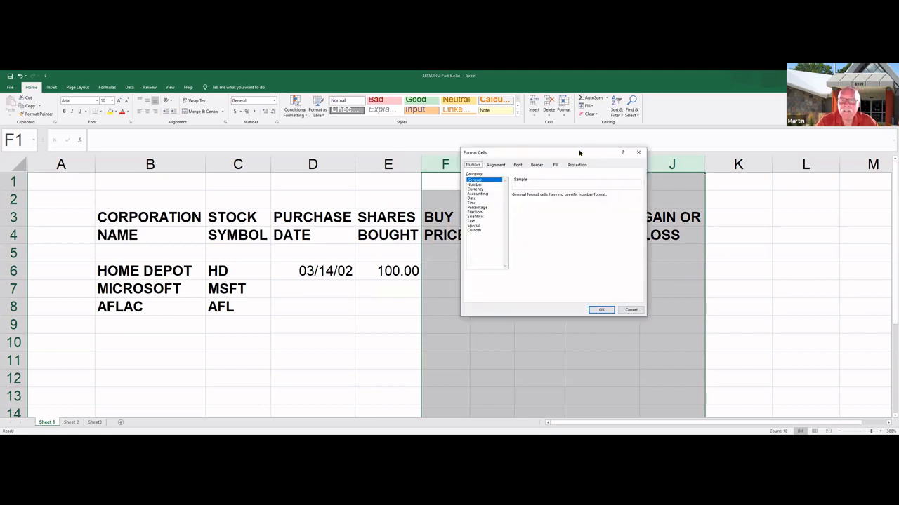
{"action": "left_click_drag", "start_coordinate": [579, 152], "coordinate": [342, 152]}
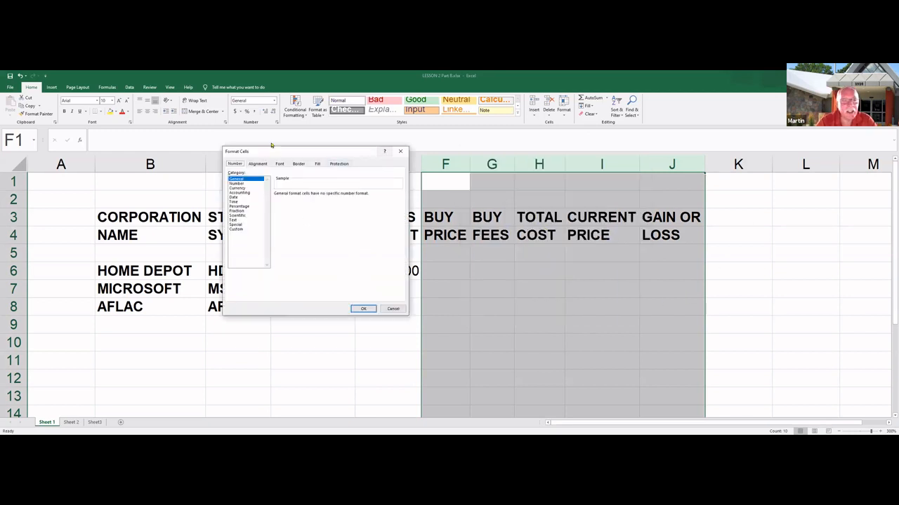
{"action": "left_click", "coordinate": [243, 188]}
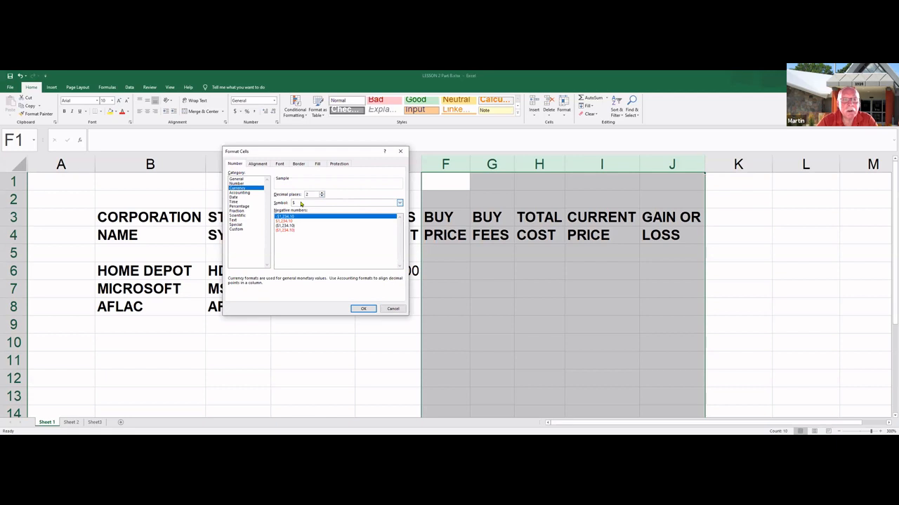
{"action": "left_click", "coordinate": [399, 203]}
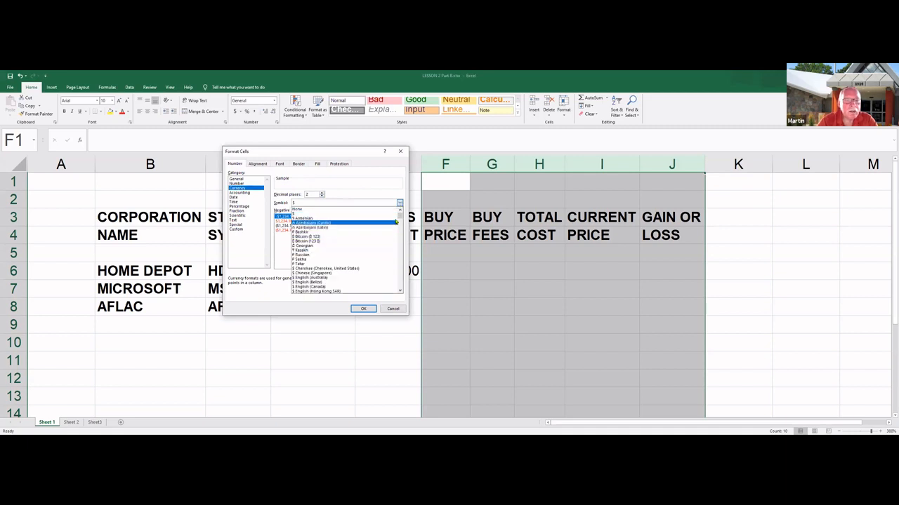
{"action": "mouse_move", "coordinate": [400, 219]}
{"action": "left_mouse_down"}
{"action": "mouse_move", "coordinate": [401, 280]}
{"action": "mouse_move", "coordinate": [400, 219]}
{"action": "left_mouse_up"}
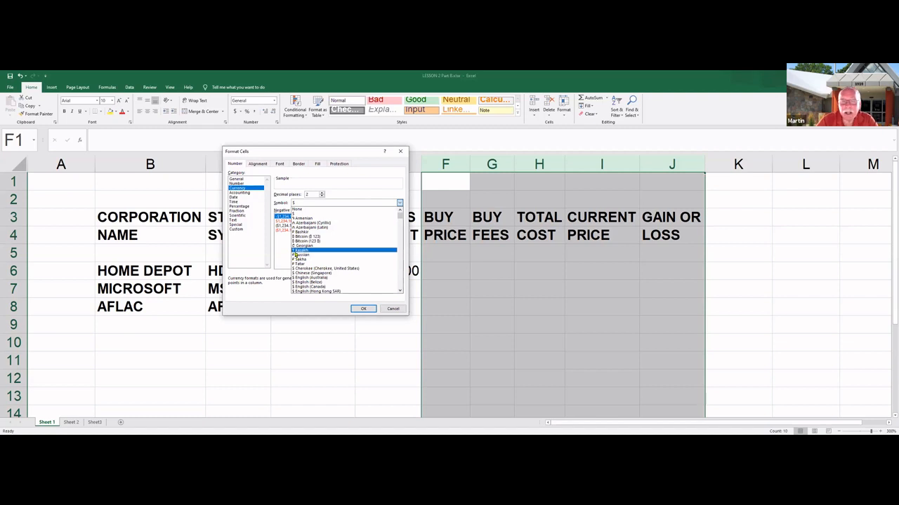
{"action": "left_click", "coordinate": [298, 216]}
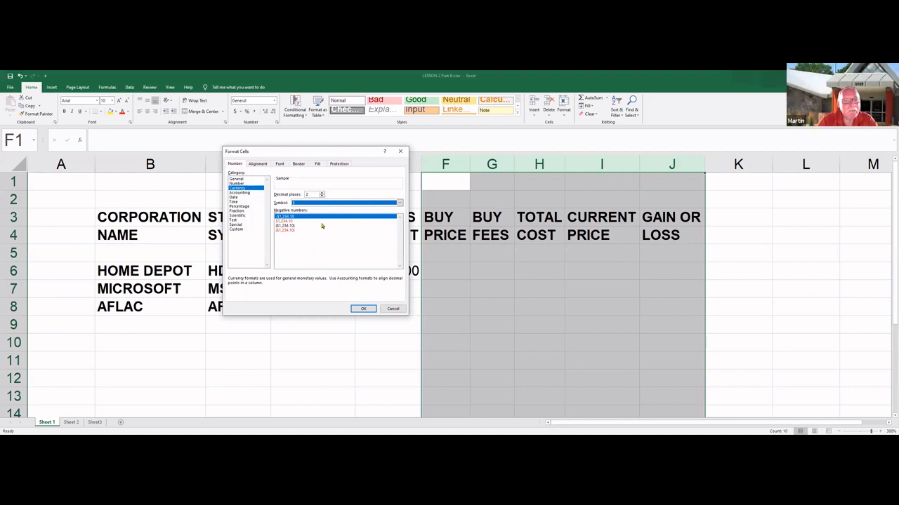
{"action": "left_click", "coordinate": [287, 231]}
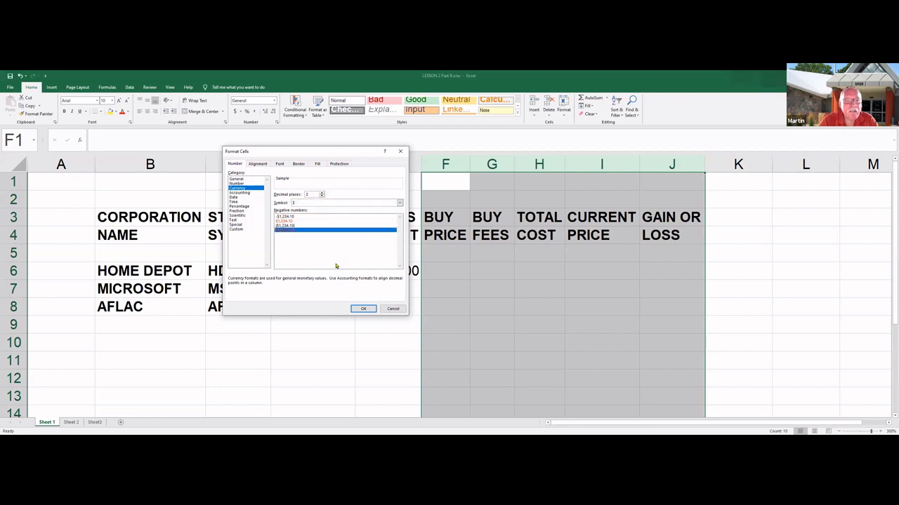
{"action": "left_click", "coordinate": [365, 309]}
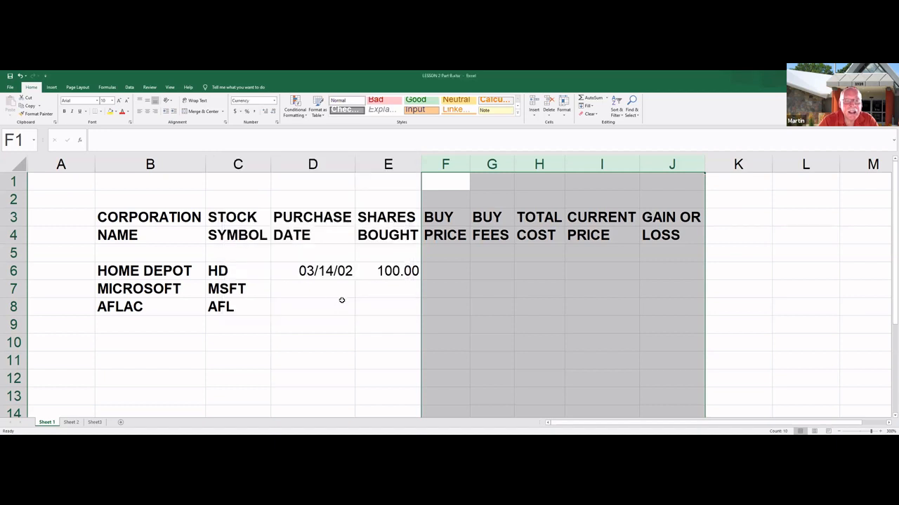
Step: Enter 10 as Home Depot's buy price in cell F6
{"action": "left_click", "coordinate": [454, 272]}
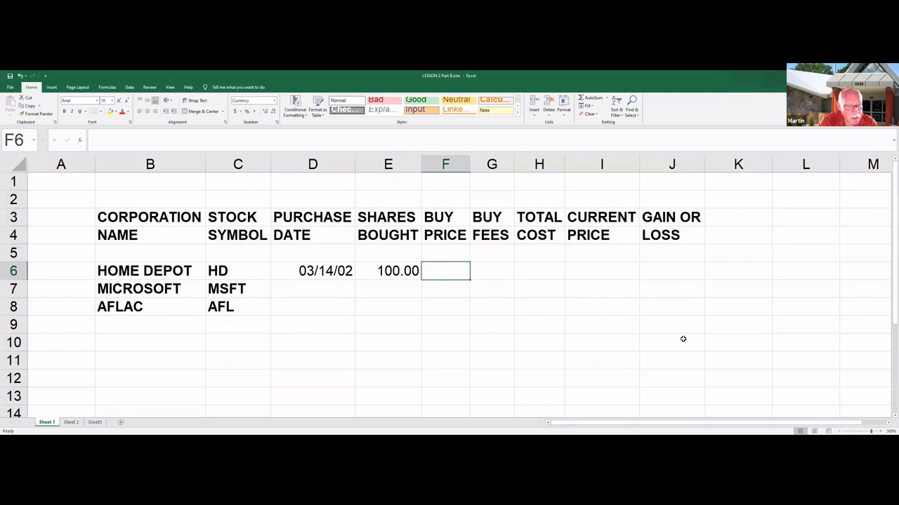
{"action": "type", "text": "2"}
{"action": "key", "text": "BackSpace"}
{"action": "type", "text": "10"}
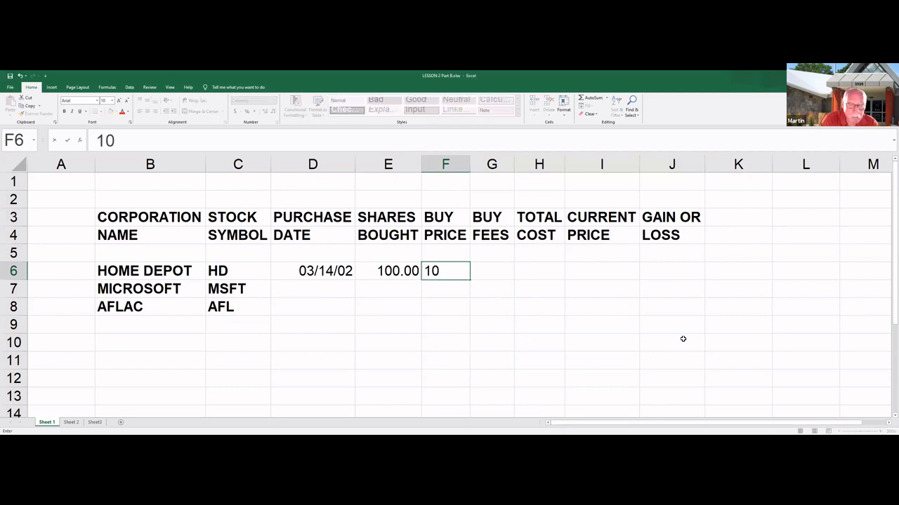
{"action": "key", "text": "Return"}
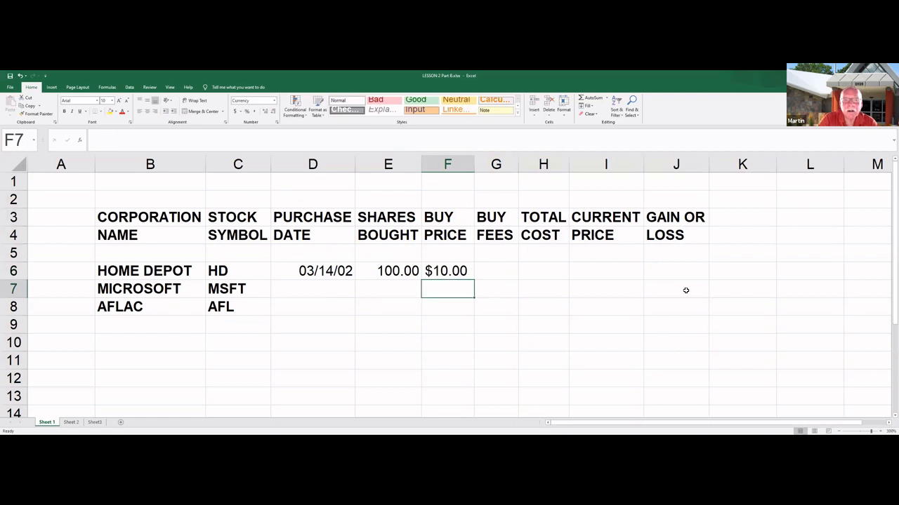
Step: Enter 25 as Home Depot's buy fees in cell G6
{"action": "left_click", "coordinate": [501, 272]}
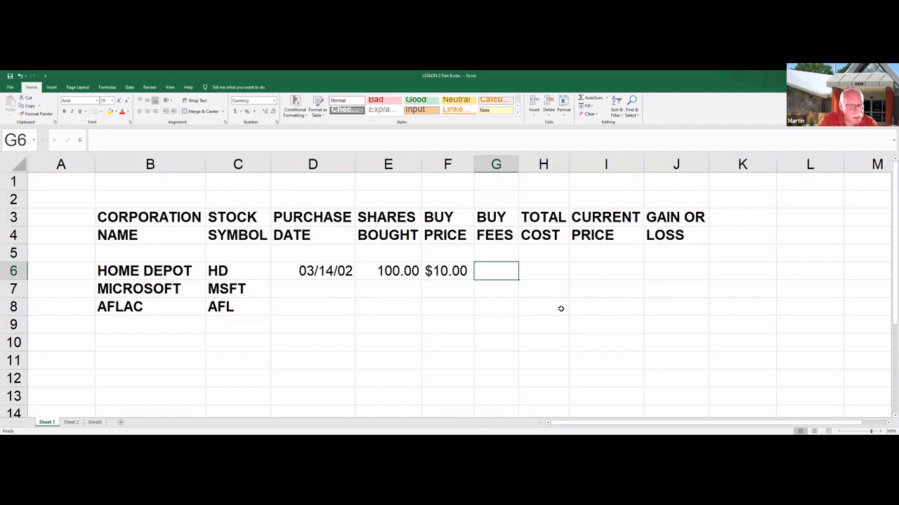
{"action": "type", "text": "25"}
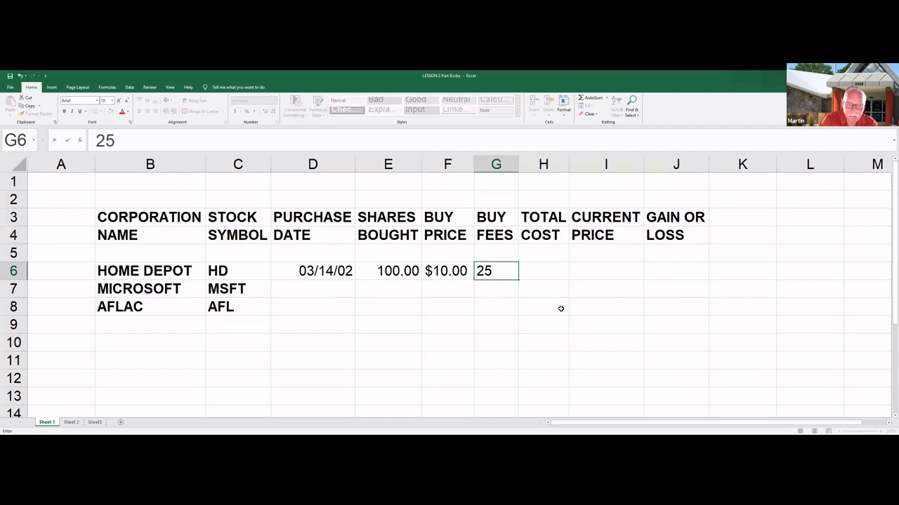
{"action": "key", "text": "Return"}
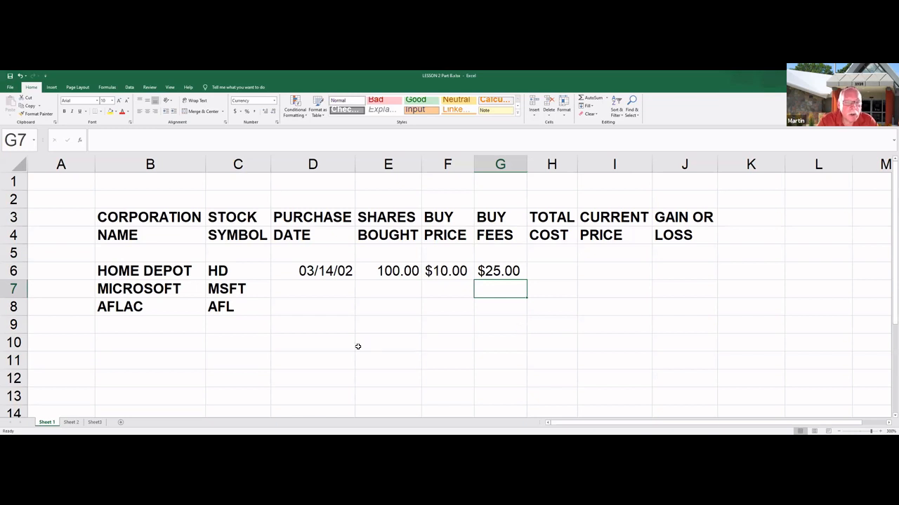
Step: Enter 03/03/03 as Microsoft's purchase date in cell D7
{"action": "left_click", "coordinate": [316, 287]}
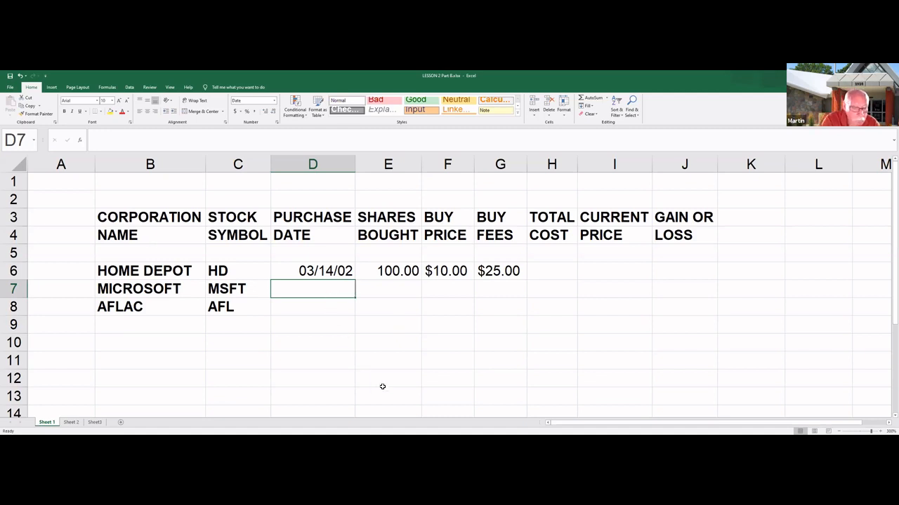
{"action": "type", "text": "03/-3/"}
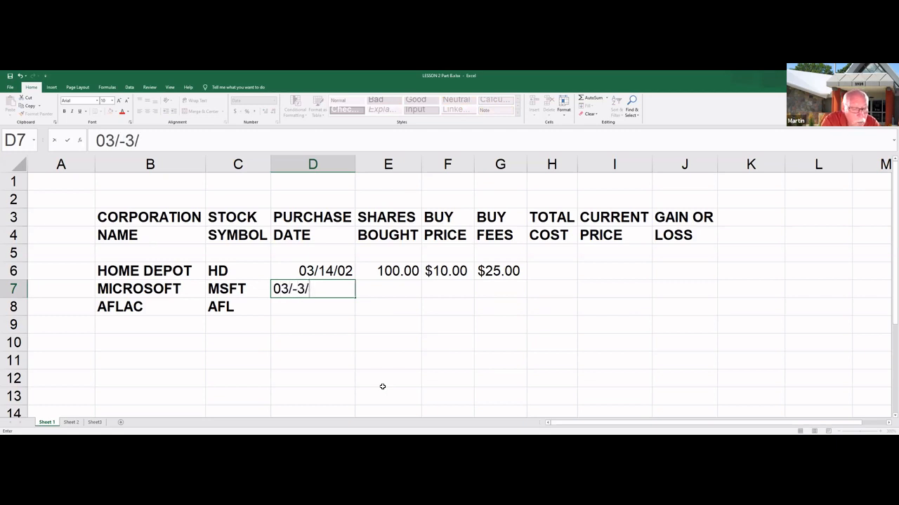
{"action": "type", "text": "03"}
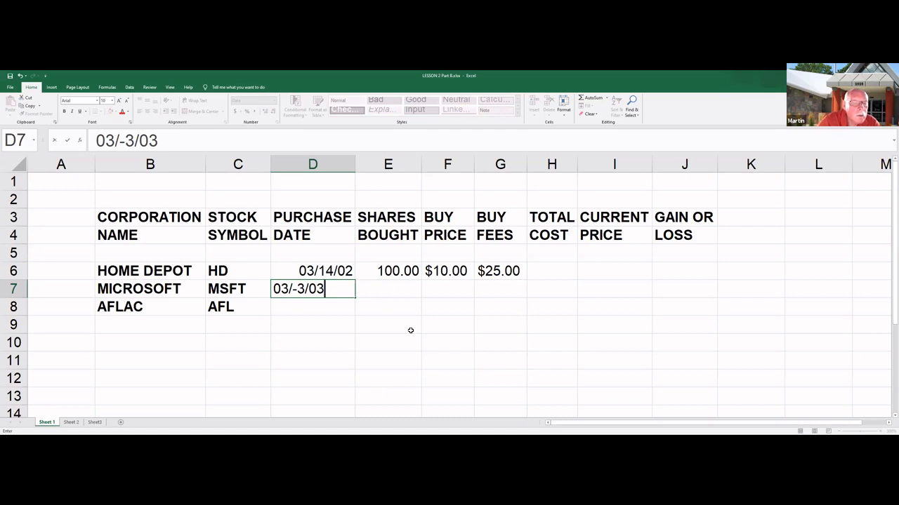
{"action": "left_click", "coordinate": [298, 295]}
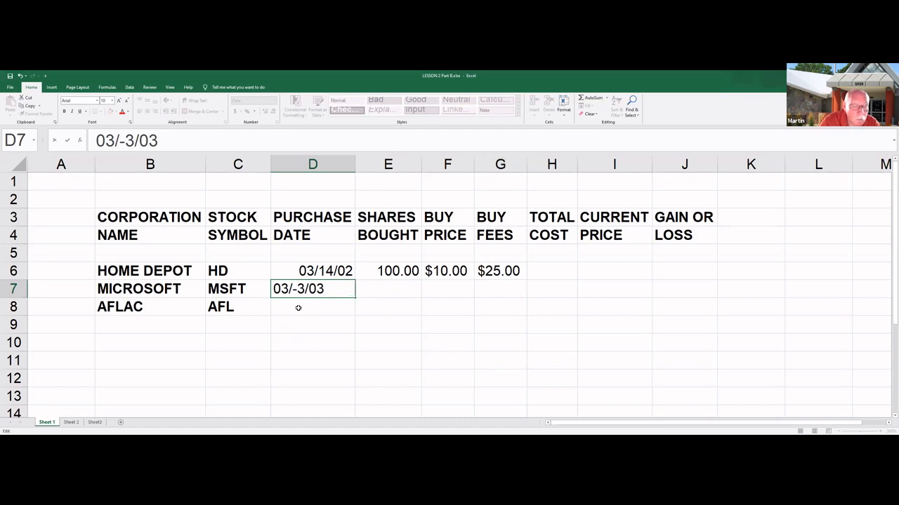
{"action": "key", "text": "BackSpace"}
{"action": "type", "text": "03"}
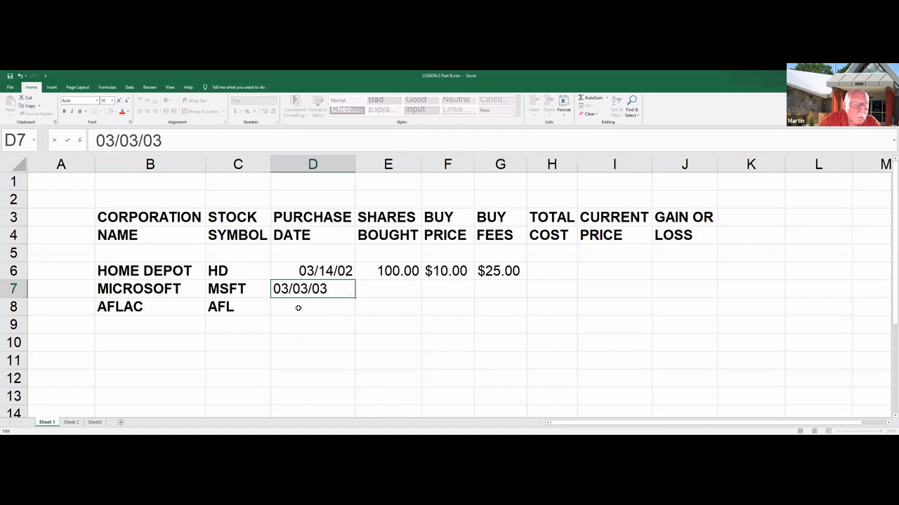
{"action": "key", "text": "Tab"}
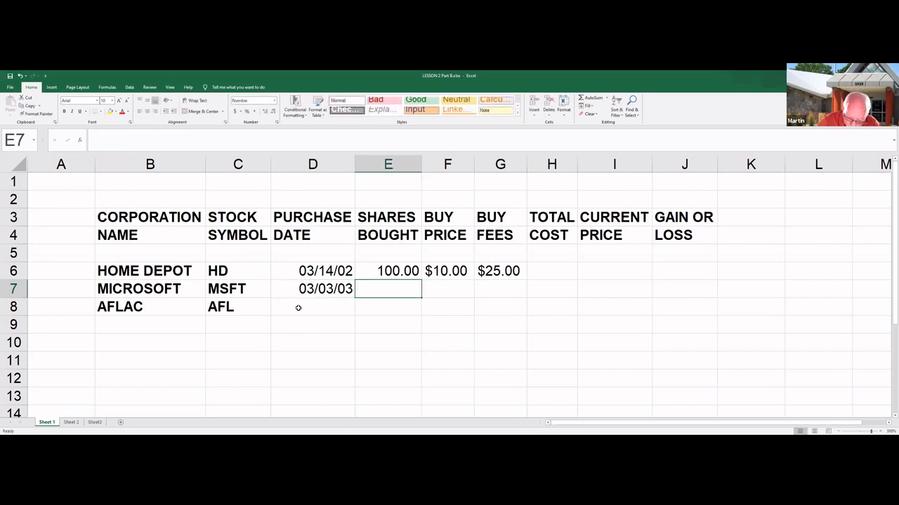
Step: Enter 200 as the number of Microsoft shares bought in cell E7
{"action": "type", "text": "300"}
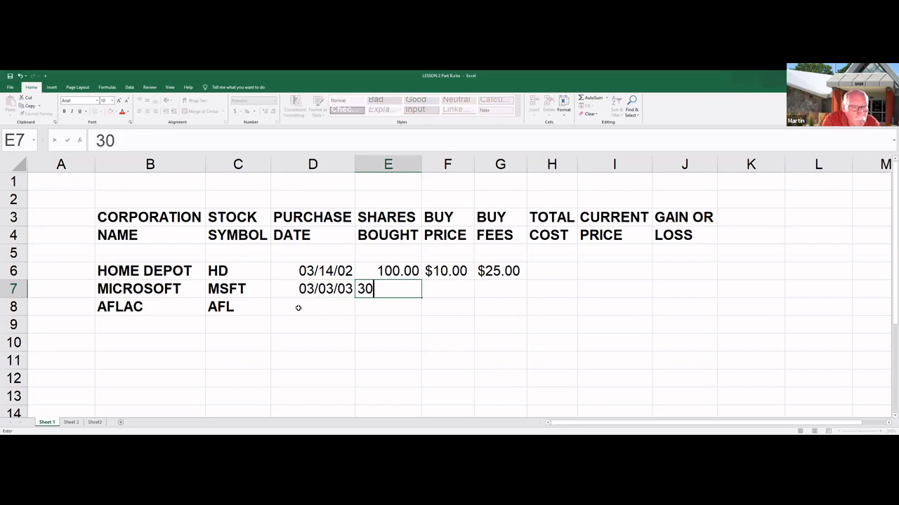
{"action": "key", "text": "BackSpace"}
{"action": "key", "text": "BackSpace"}
{"action": "key", "text": "BackSpace"}
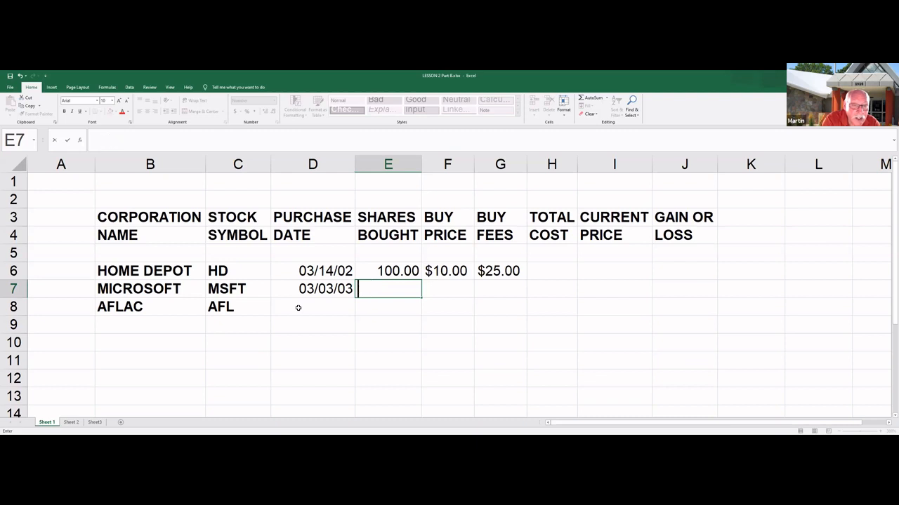
{"action": "type", "text": "200"}
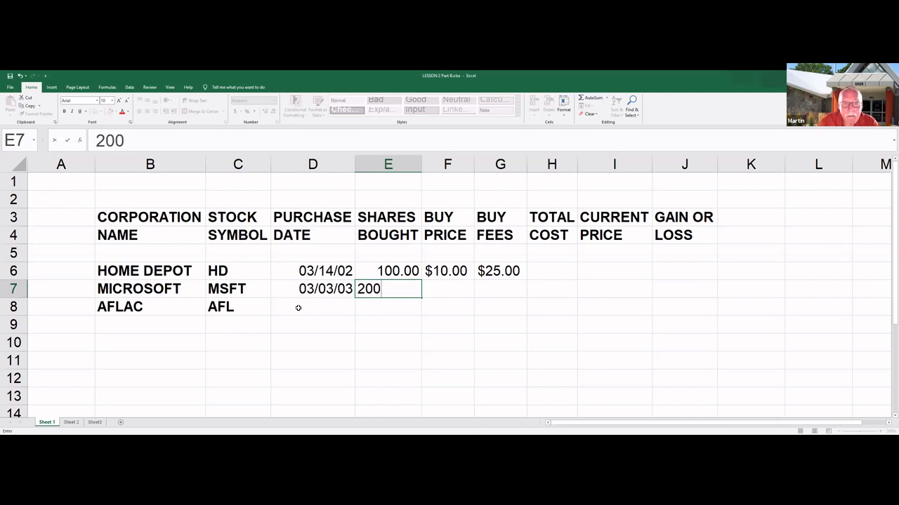
{"action": "key", "text": "Tab"}
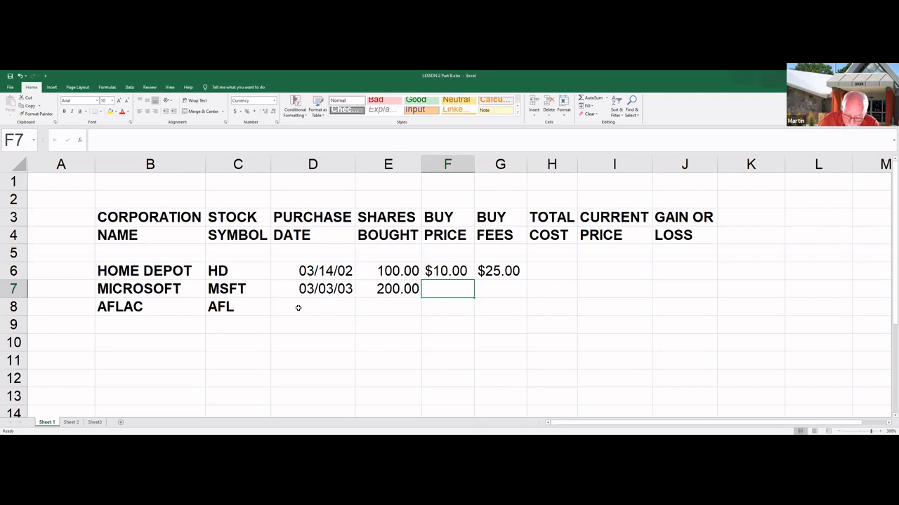
Step: Enter 55 as Microsoft's buy price in cell F7 and 25 as its buy fees in cell G7
{"action": "type", "text": "55"}
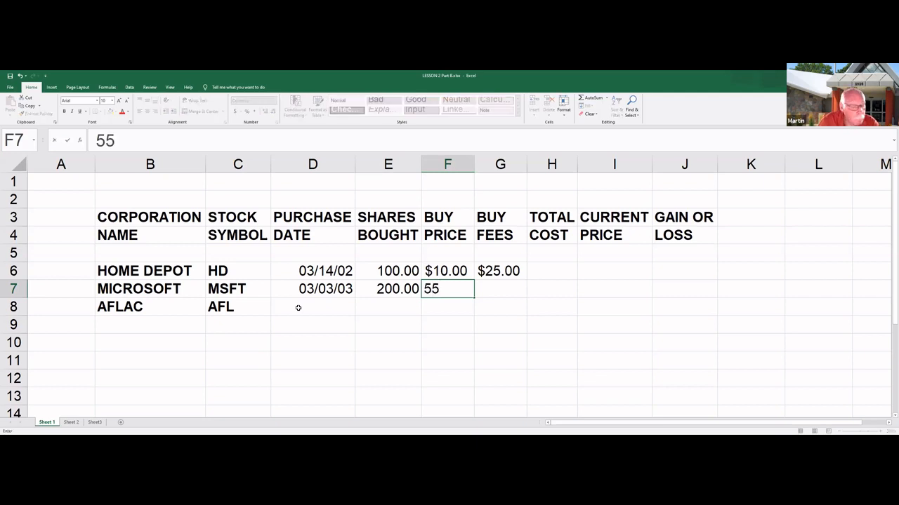
{"action": "key", "text": "Tab"}
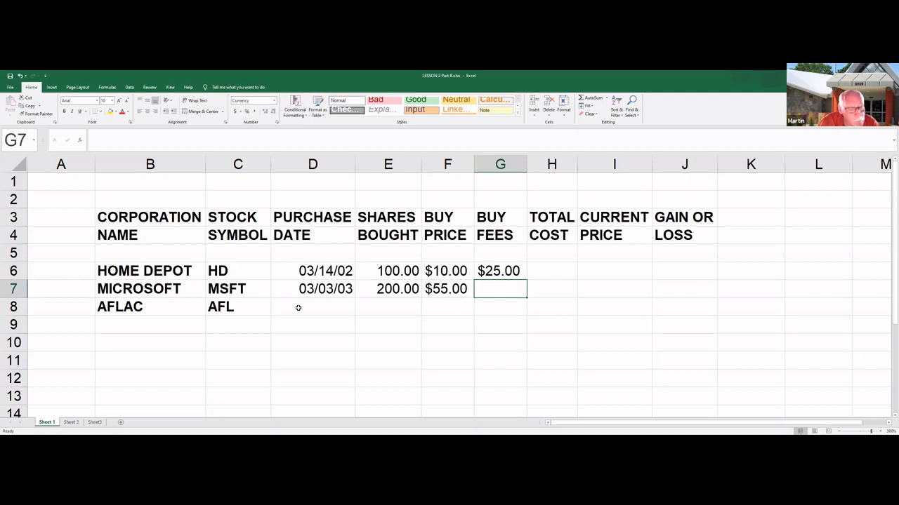
{"action": "type", "text": "25"}
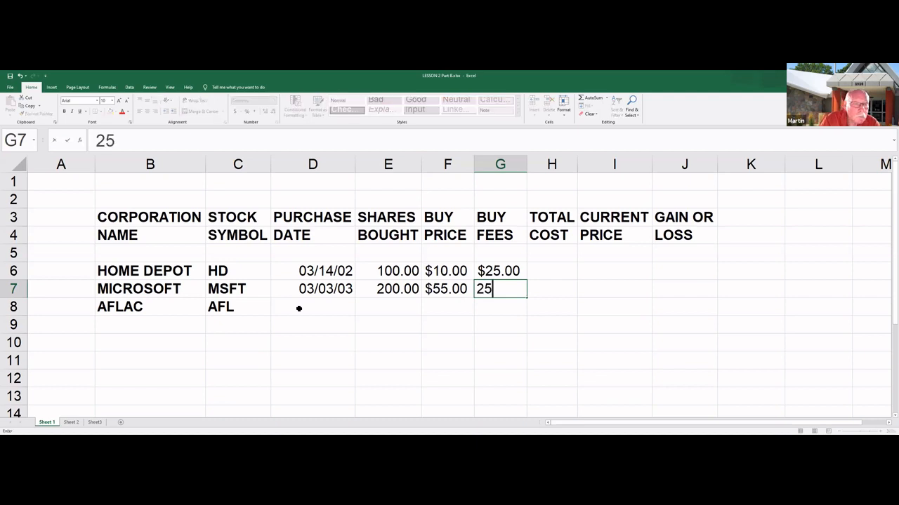
Step: Enter 04/04/04 as Aflac's purchase date in cell D8
{"action": "left_click", "coordinate": [299, 309]}
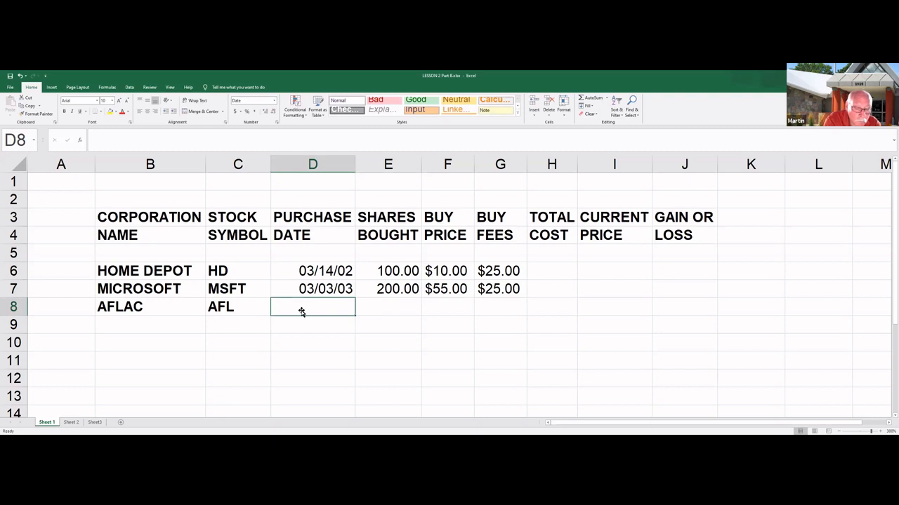
{"action": "type", "text": "04/04/04"}
{"action": "key", "text": "Tab"}
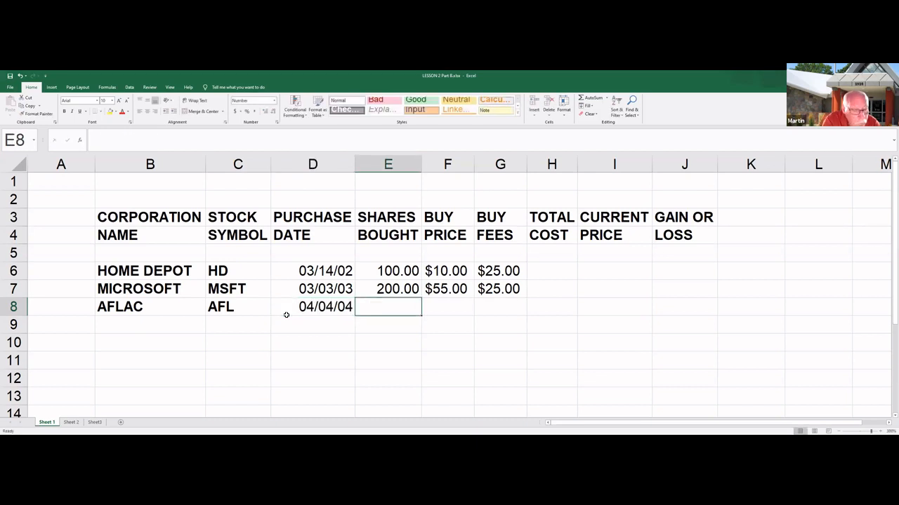
Step: Enter 300 as the number of Aflac shares bought in cell E8
{"action": "type", "text": "400"}
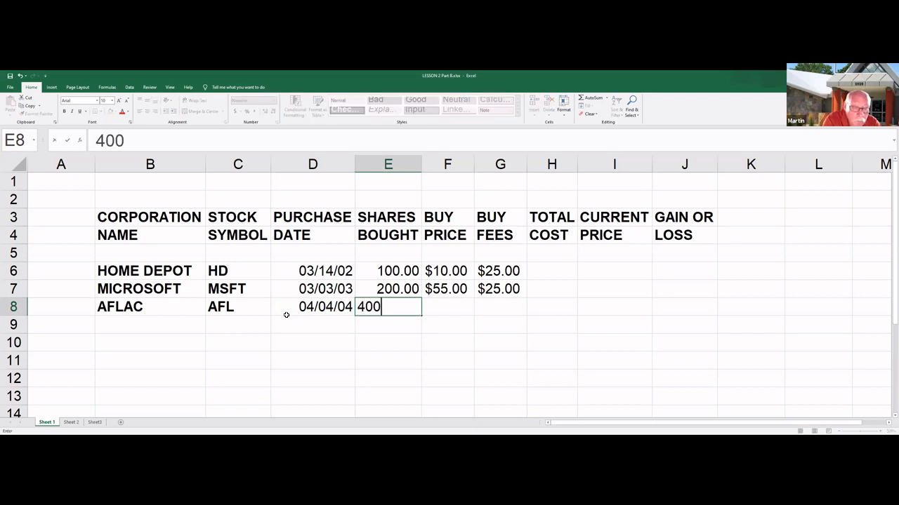
{"action": "key", "text": "BackSpace"}
{"action": "key", "text": "BackSpace"}
{"action": "key", "text": "BackSpace"}
{"action": "type", "text": "4"}
{"action": "key", "text": "BackSpace"}
{"action": "type", "text": "3"}
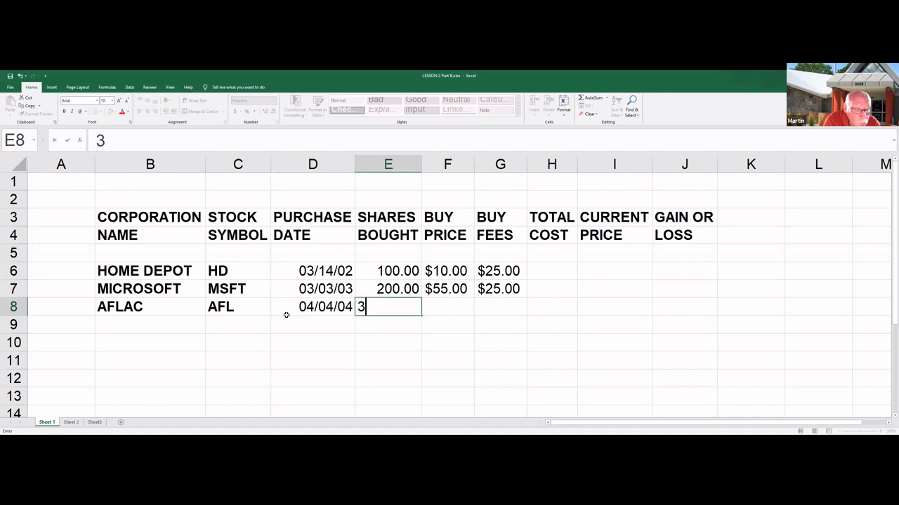
{"action": "type", "text": "--"}
{"action": "key", "text": "BackSpace"}
{"action": "key", "text": "BackSpace"}
{"action": "type", "text": "00"}
{"action": "key", "text": "Tab"}
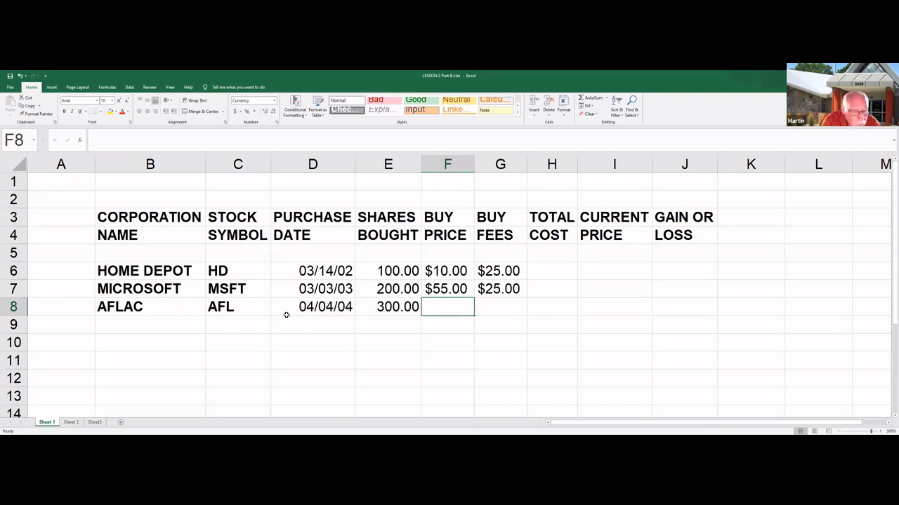
Step: Enter 38 as Aflac's buy price in cell F8 and 25 as its buy fees in cell G8
{"action": "type", "text": "38"}
{"action": "key", "text": "Tab"}
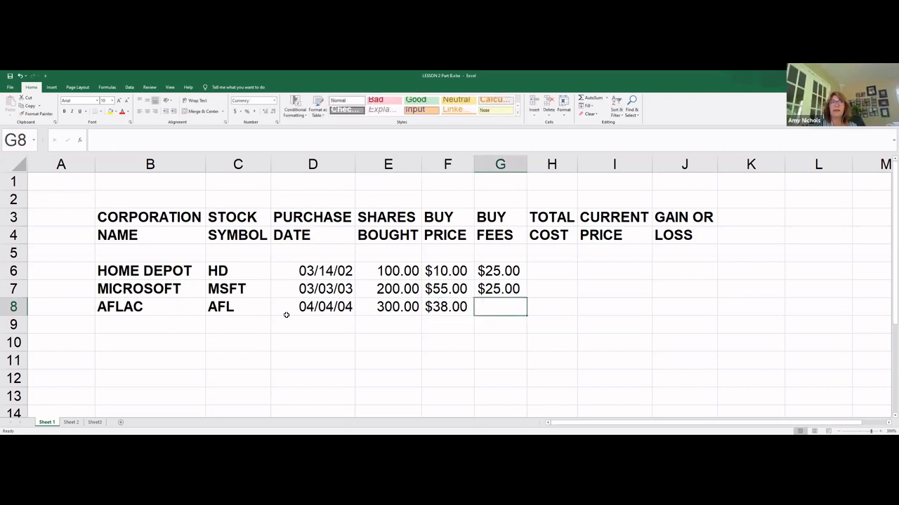
{"action": "type", "text": "25"}
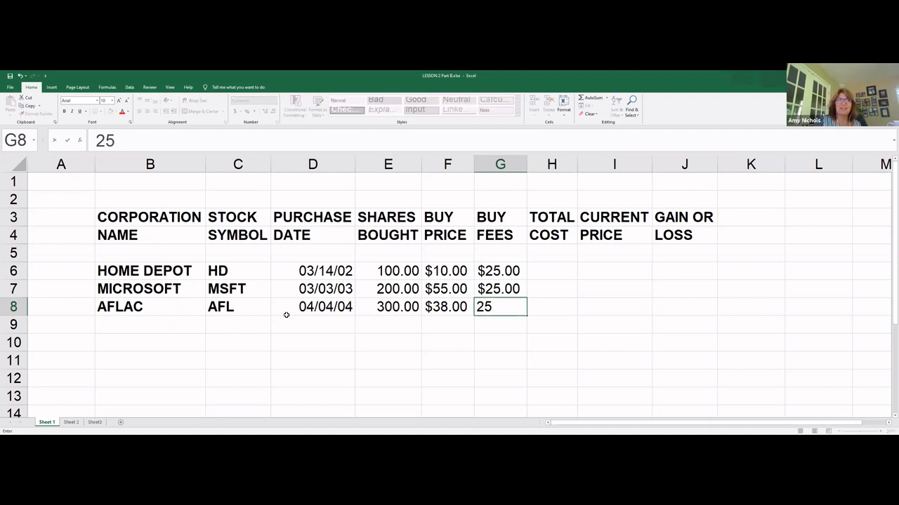
{"action": "key", "text": "Tab"}
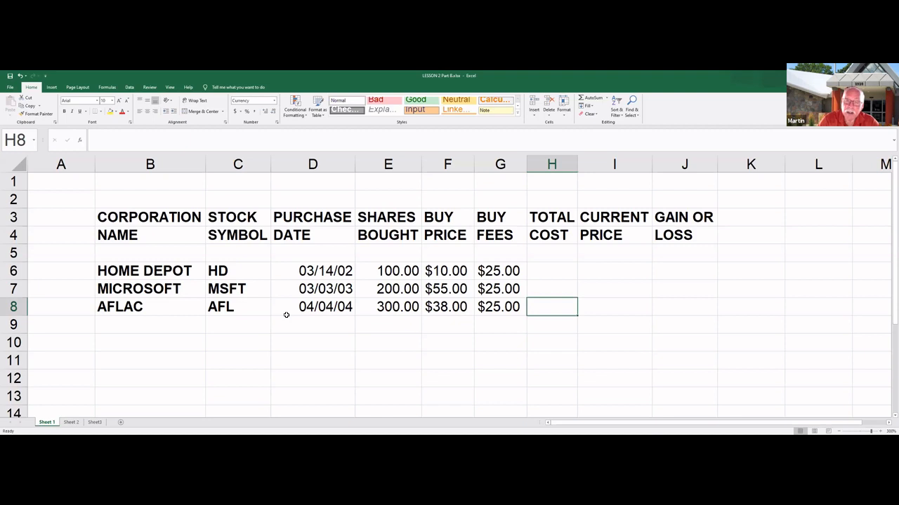
Step: Write the note "Total Cost = (Shares Bought * Buy Price) +Buy Fees" in cell F10 below the stock table
{"action": "left_click", "coordinate": [439, 340]}
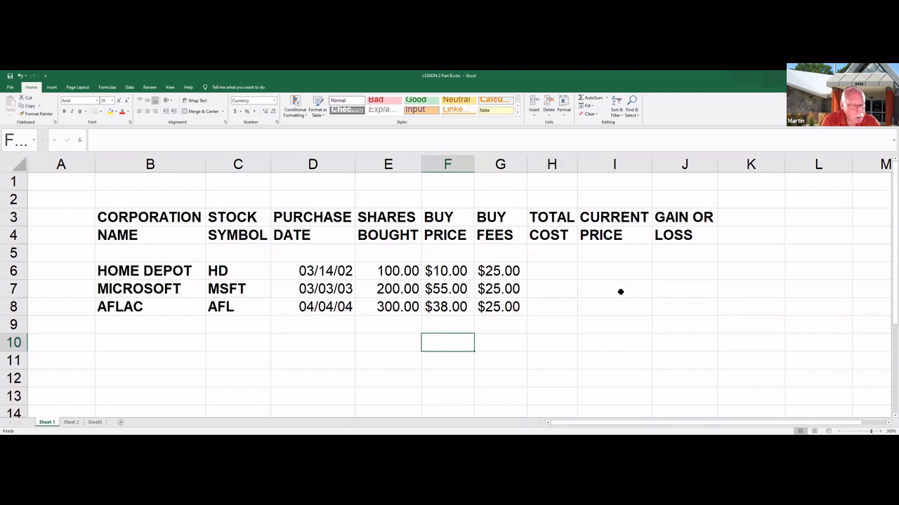
{"action": "type", "text": "T"}
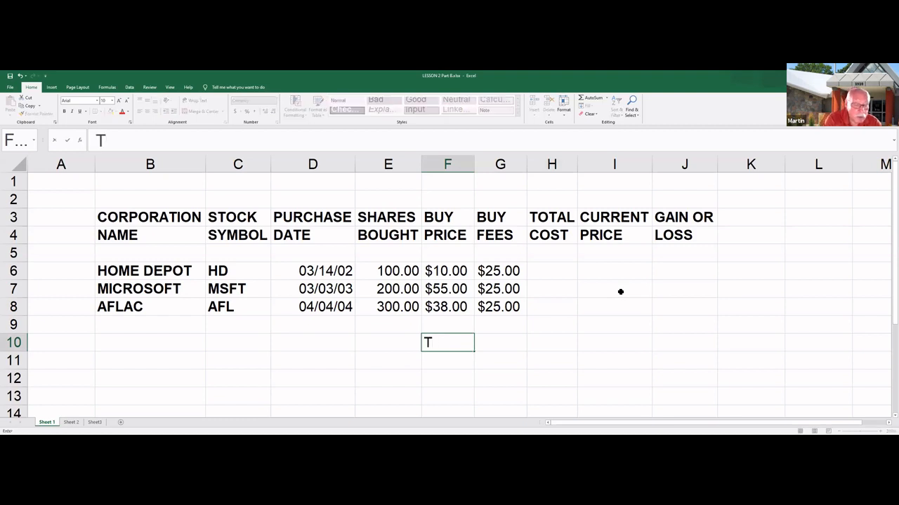
{"action": "type", "text": "ota"}
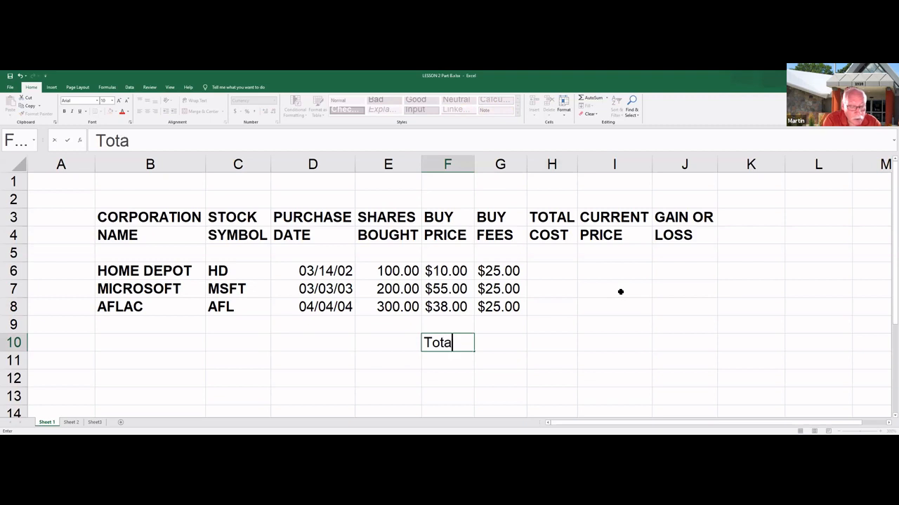
{"action": "type", "text": "l C"}
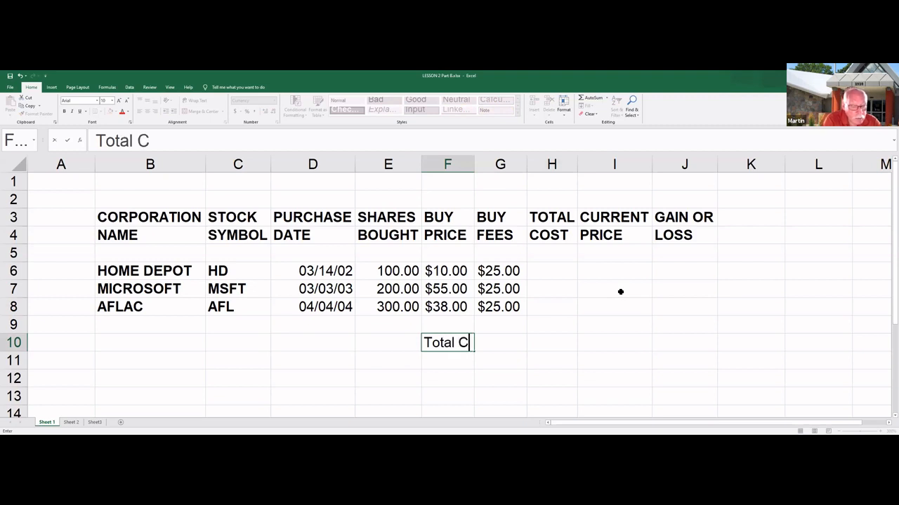
{"action": "type", "text": "ost"}
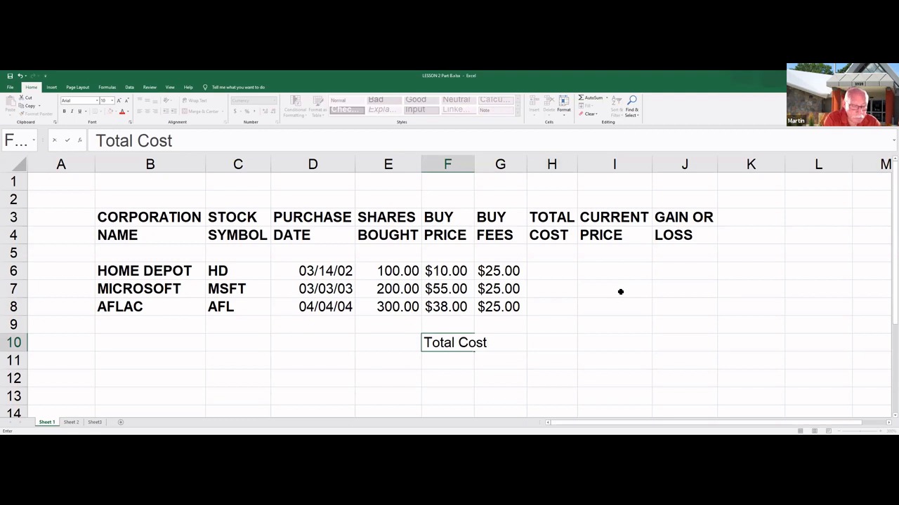
{"action": "type", "text": " ="}
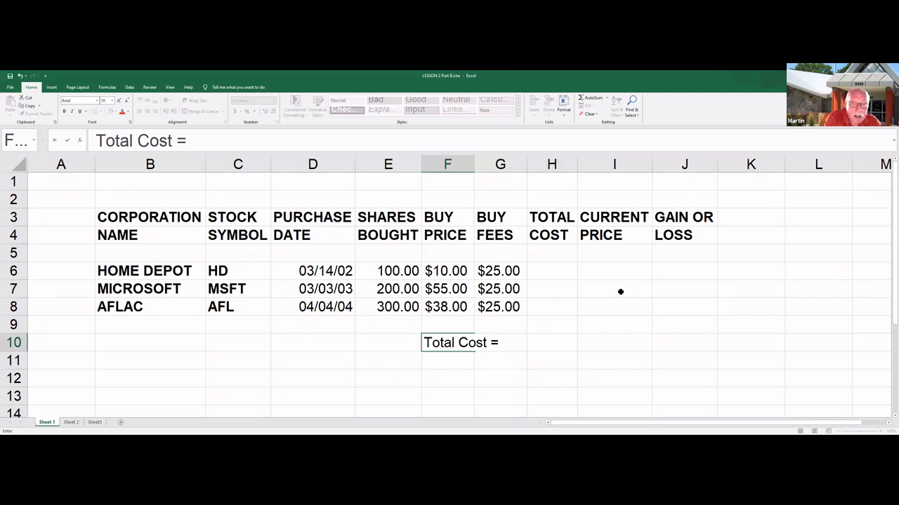
{"action": "type", "text": " ("}
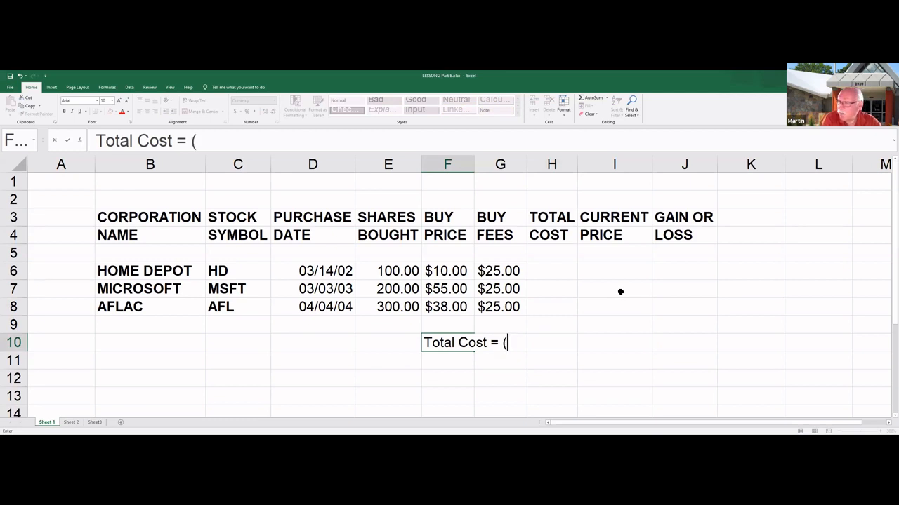
{"action": "type", "text": "Shat"}
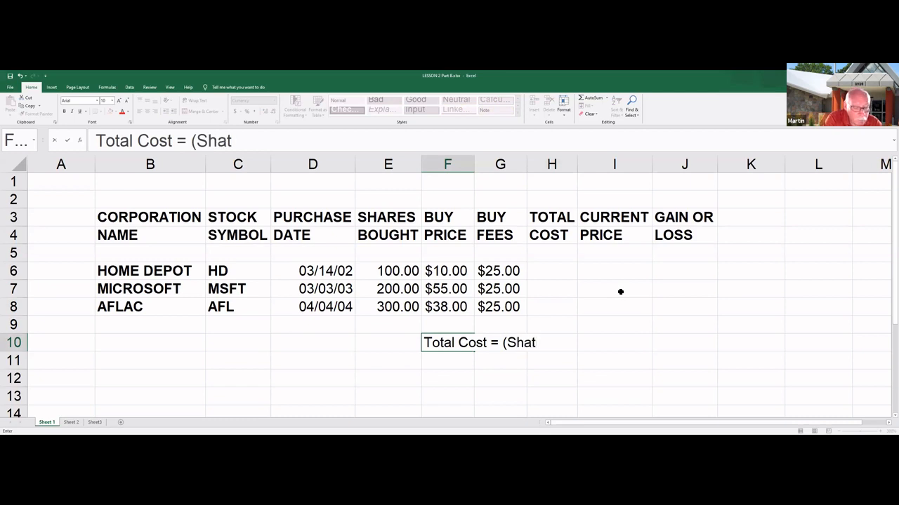
{"action": "key", "text": "BackSpace"}
{"action": "type", "text": "res Bo"}
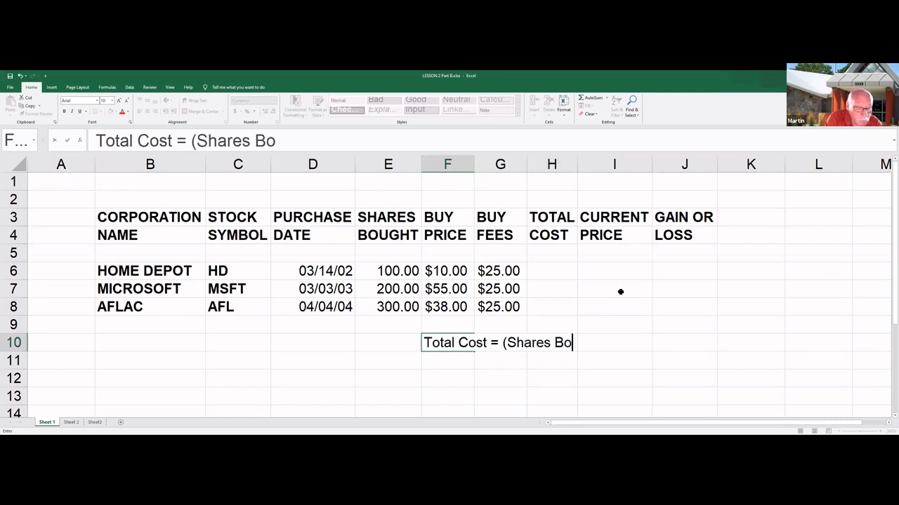
{"action": "type", "text": "ught "}
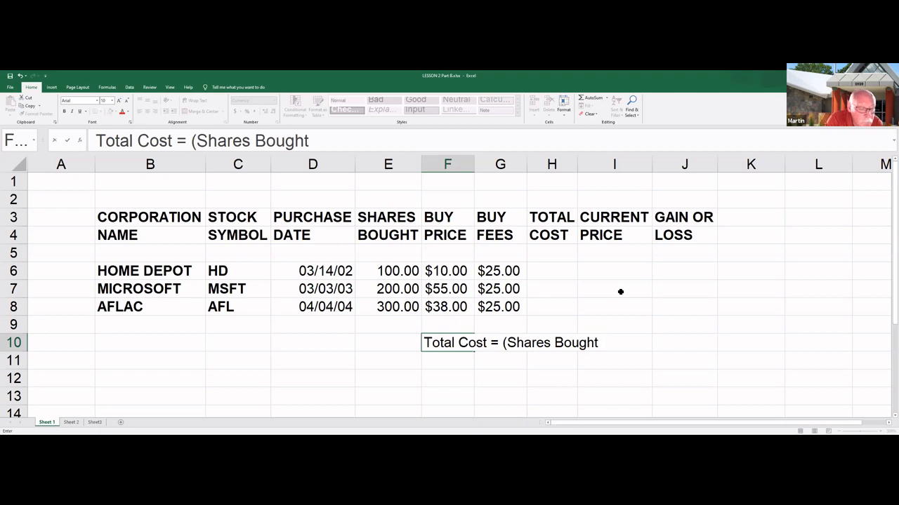
{"action": "type", "text": "*"}
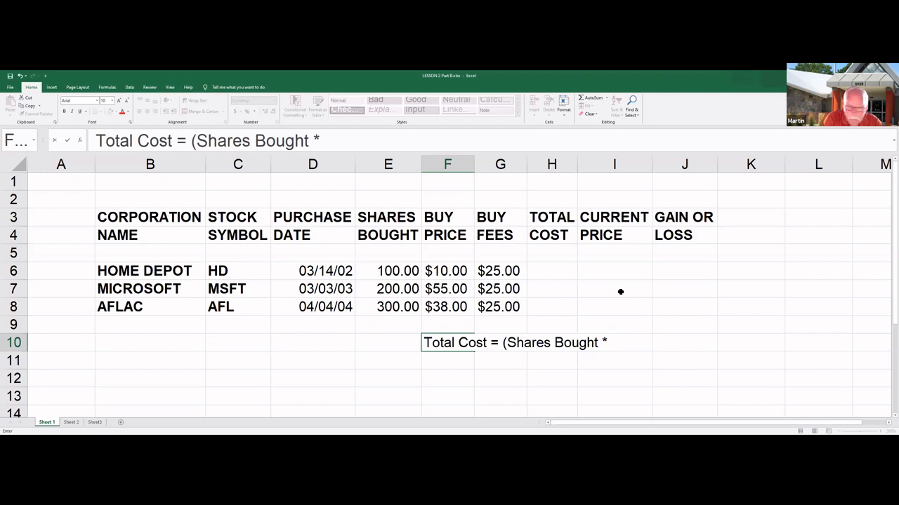
{"action": "type", "text": " Buy "}
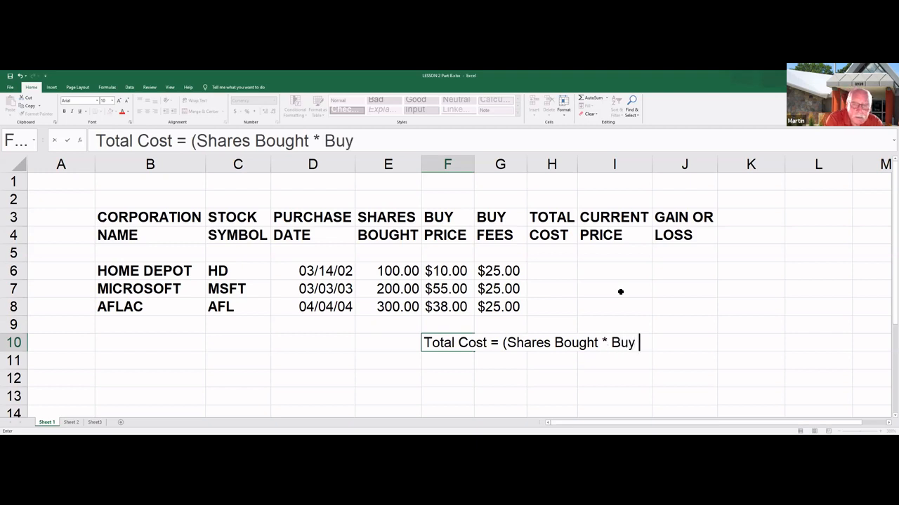
{"action": "type", "text": "Pr"}
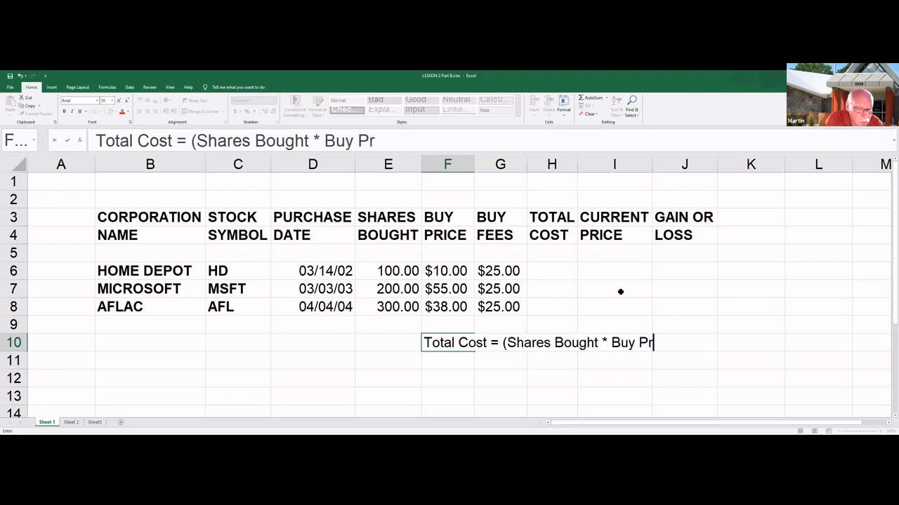
{"action": "type", "text": "ice"}
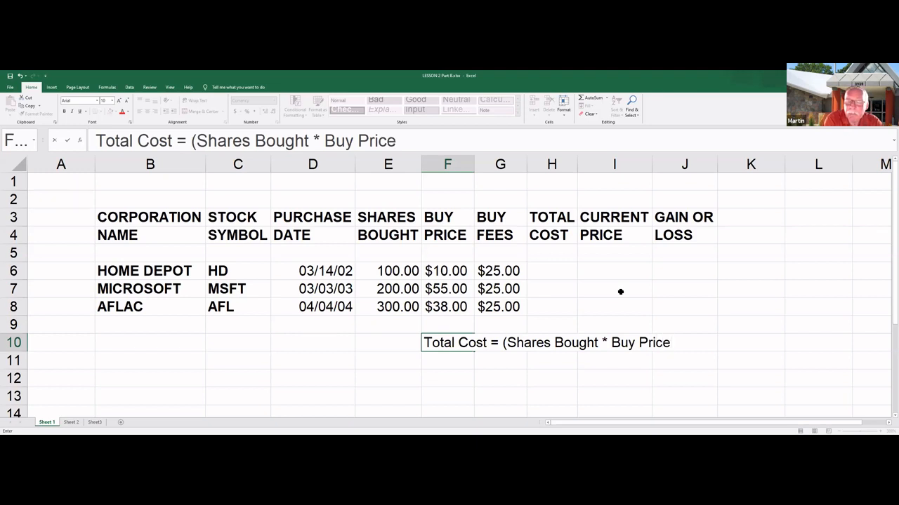
{"action": "type", "text": ")"}
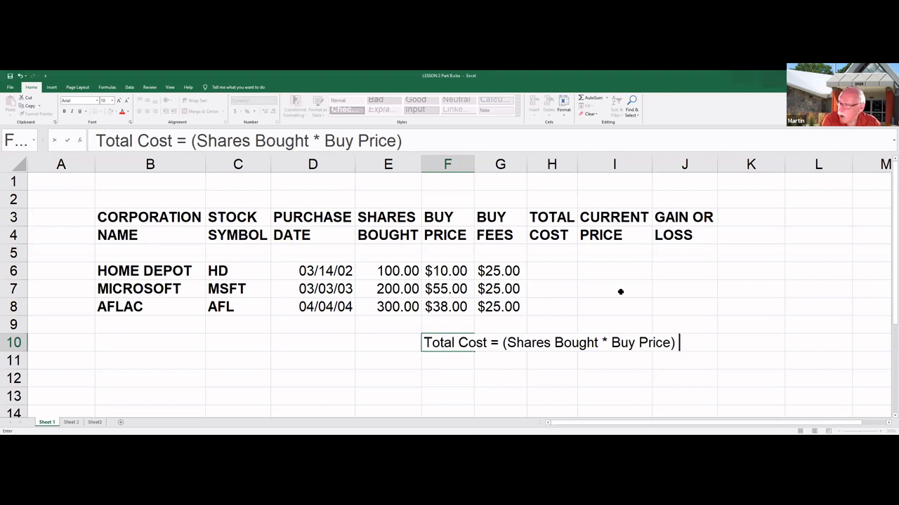
{"action": "type", "text": "+"}
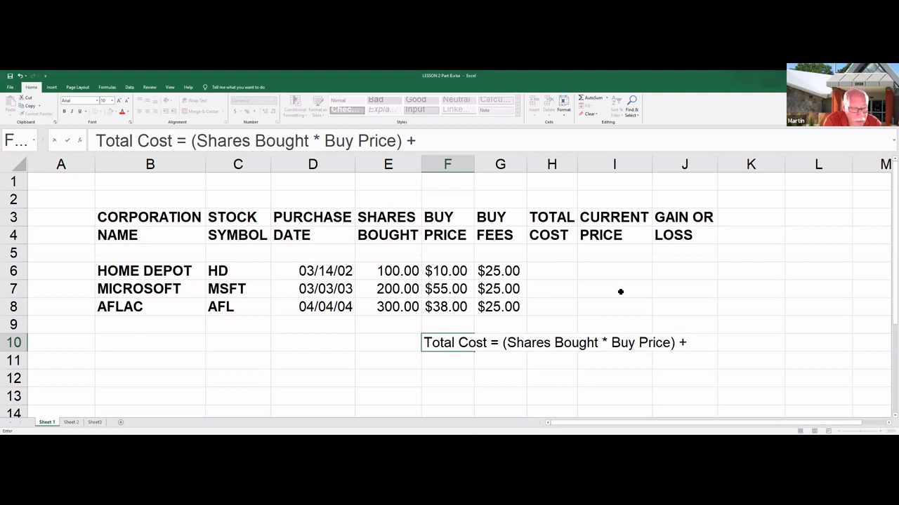
{"action": "type", "text": "Buy "}
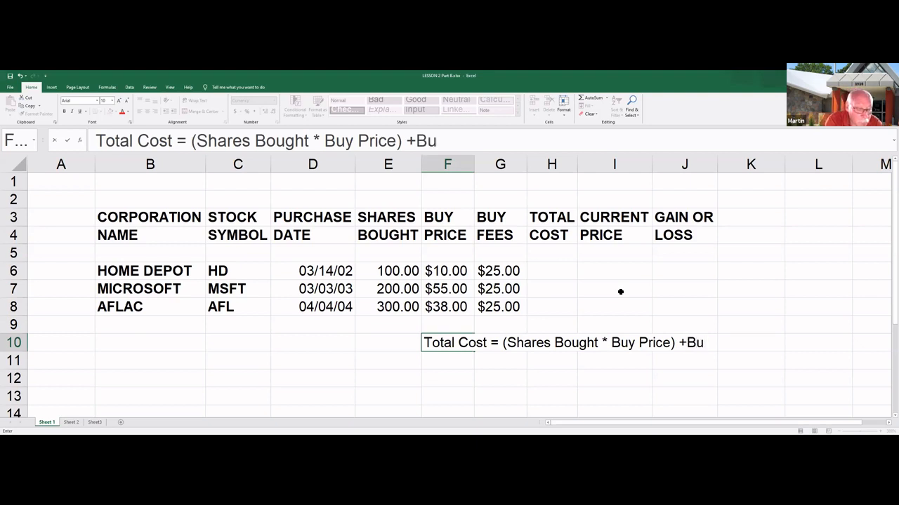
{"action": "type", "text": "Fees"}
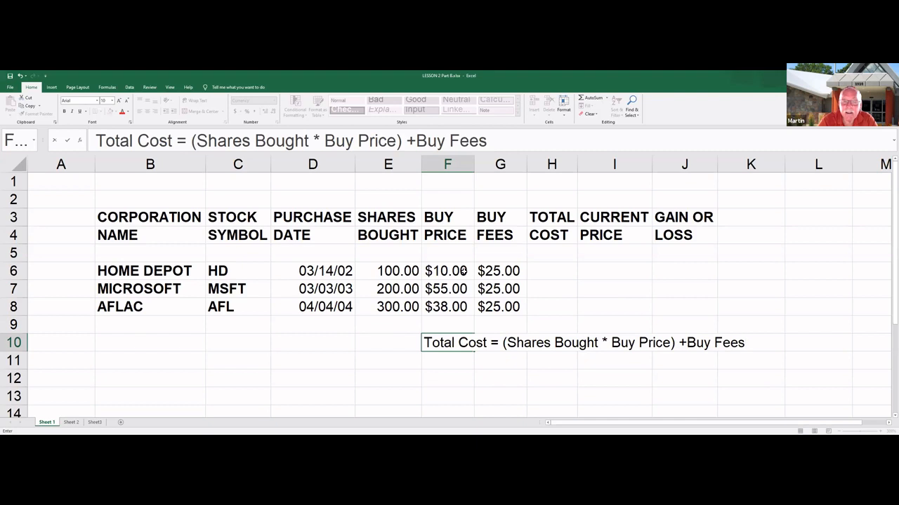
Step: Enter the formula =(E6*F6)+G6 in cell H6 to calculate Home Depot's total cost
{"action": "left_click", "coordinate": [558, 271]}
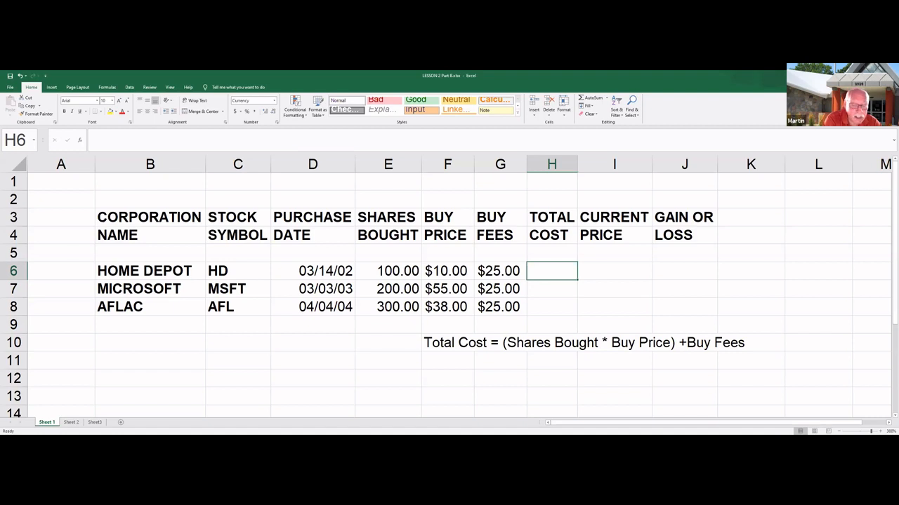
{"action": "type", "text": "="}
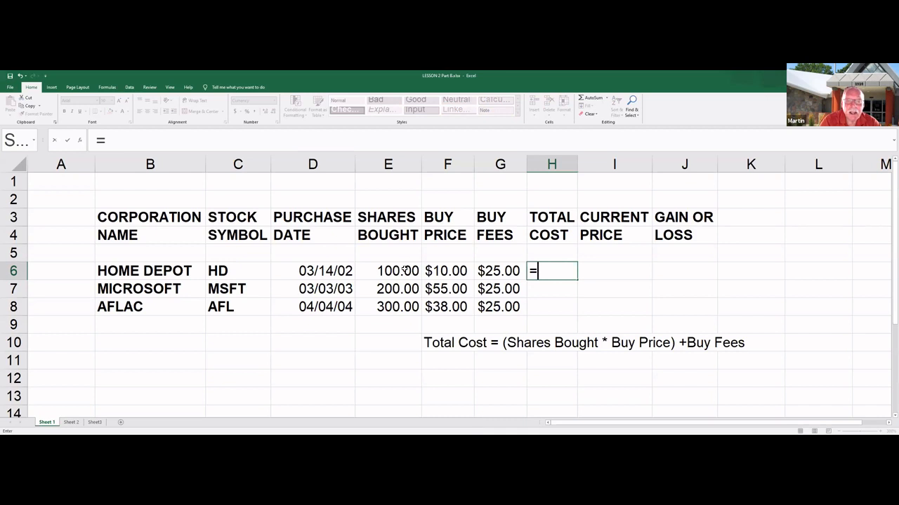
{"action": "left_click", "coordinate": [406, 271]}
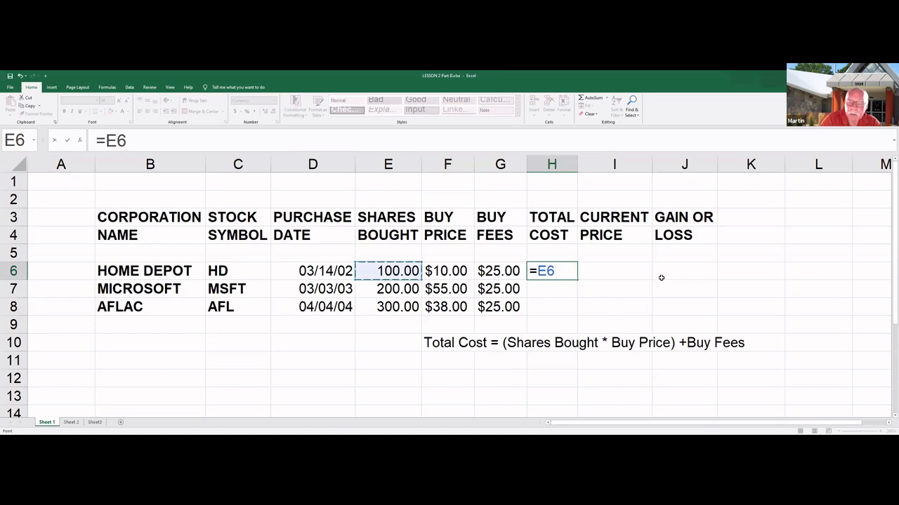
{"action": "key", "text": "Left"}
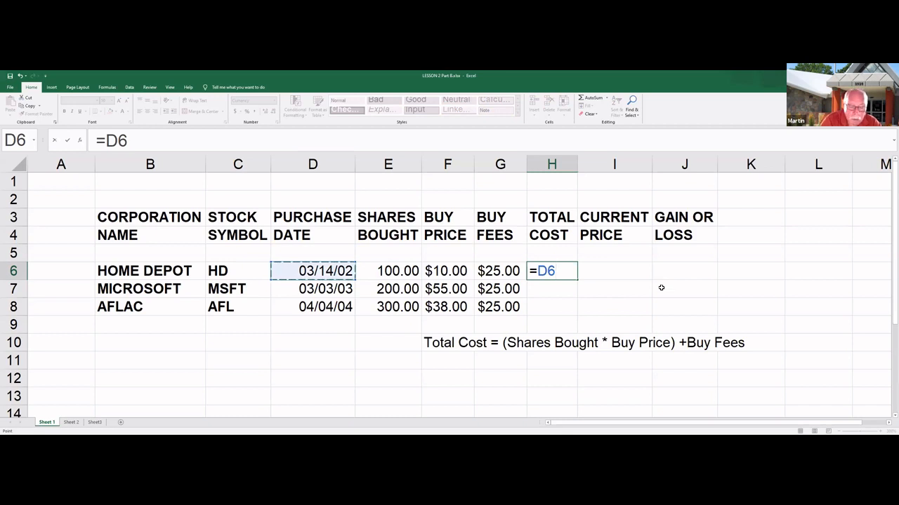
{"action": "key", "text": "BackSpace"}
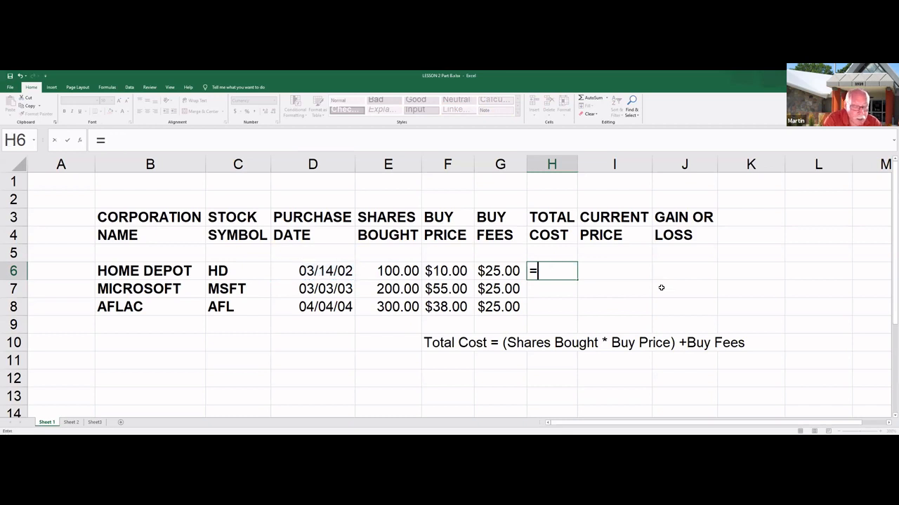
{"action": "type", "text": "("}
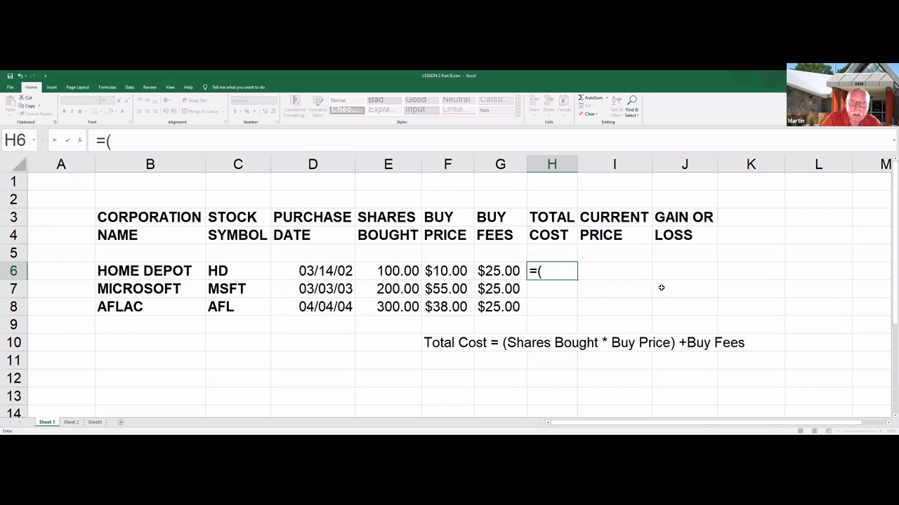
{"action": "left_click", "coordinate": [401, 271]}
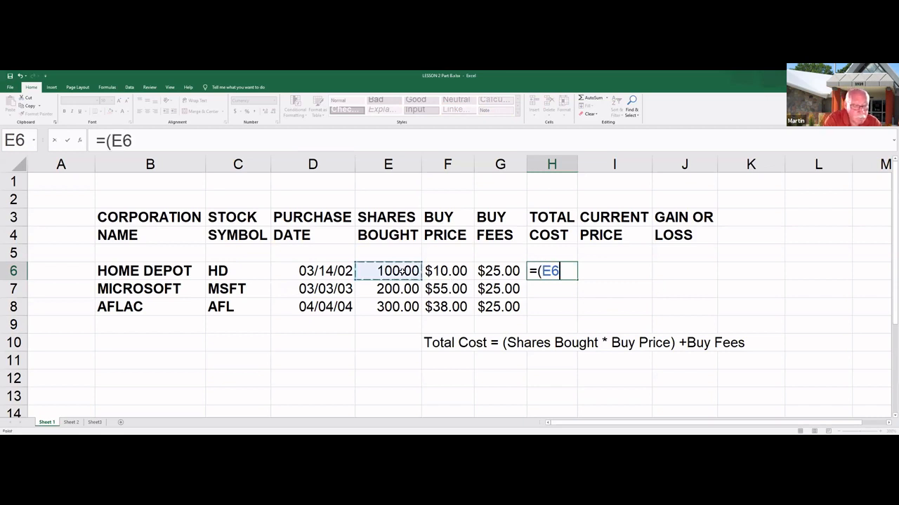
{"action": "type", "text": "*"}
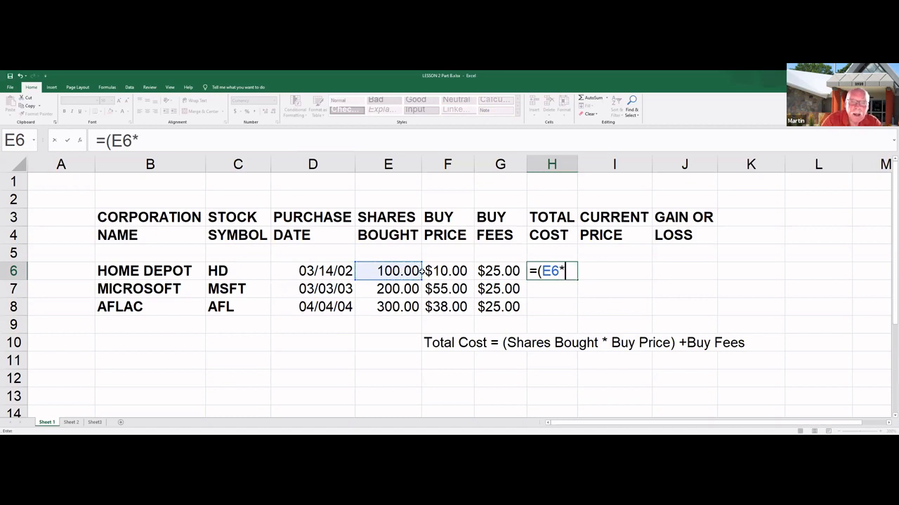
{"action": "left_click", "coordinate": [450, 271]}
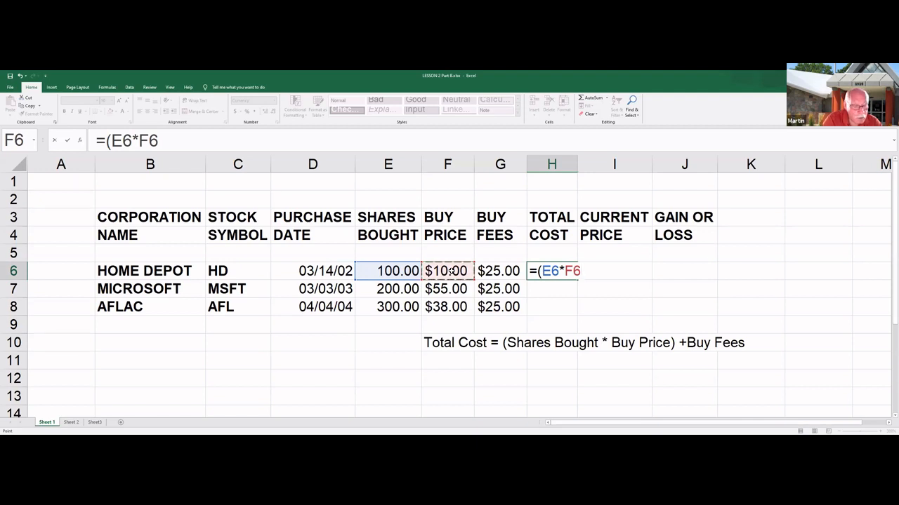
{"action": "type", "text": ")+"}
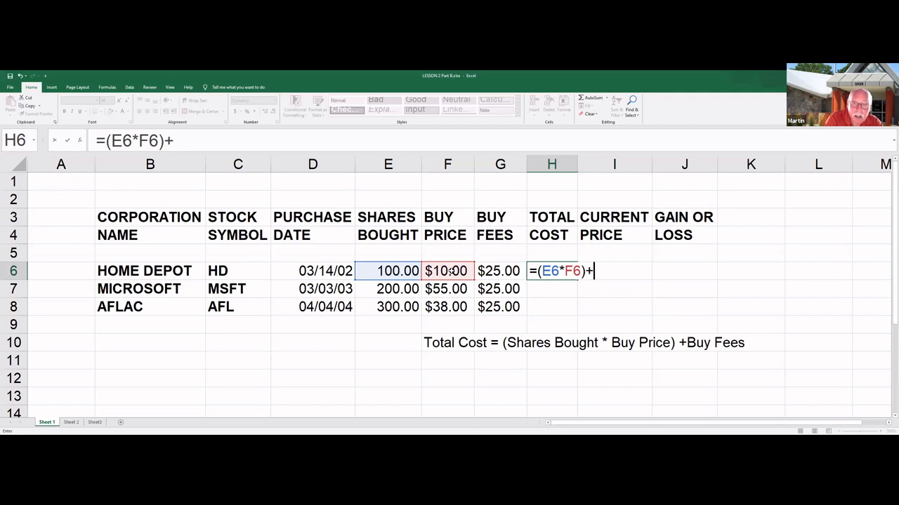
{"action": "left_click", "coordinate": [490, 271]}
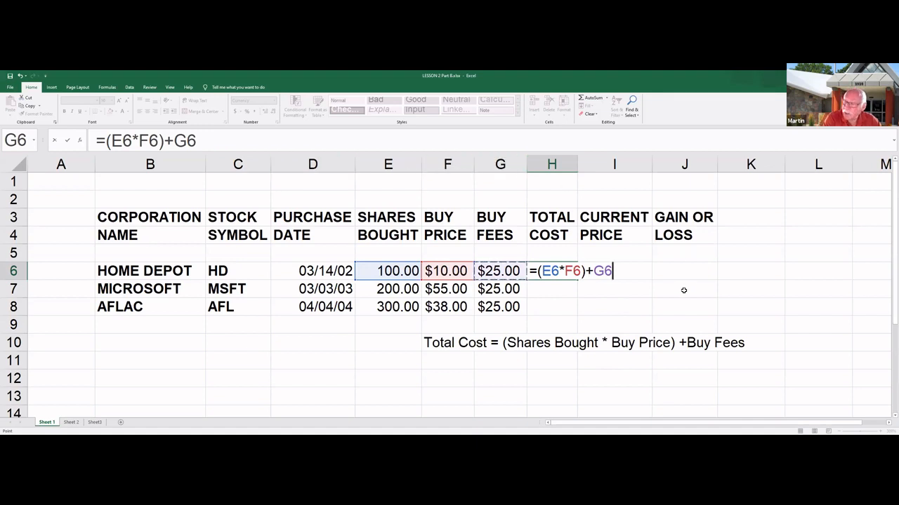
{"action": "key", "text": "Return"}
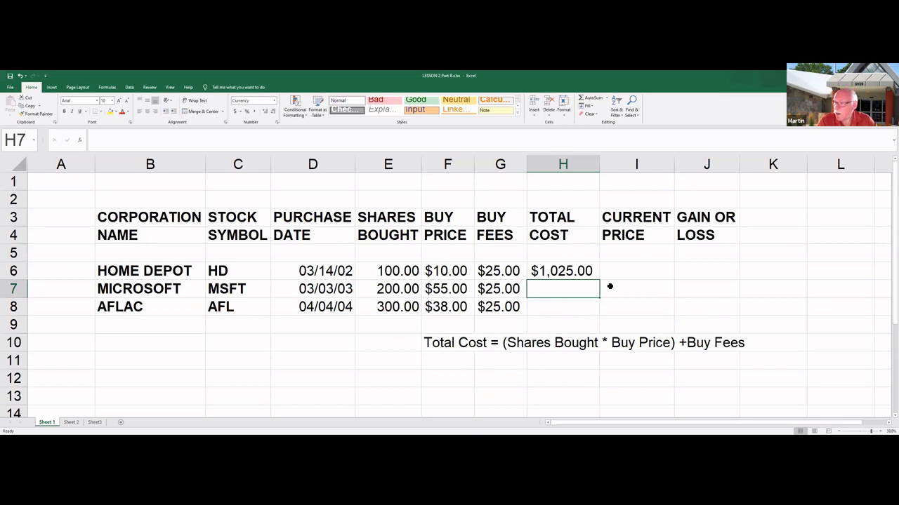
Step: Fill the total cost formula from H6 down to H8 and autofit the width of column H
{"action": "left_click", "coordinate": [644, 271]}
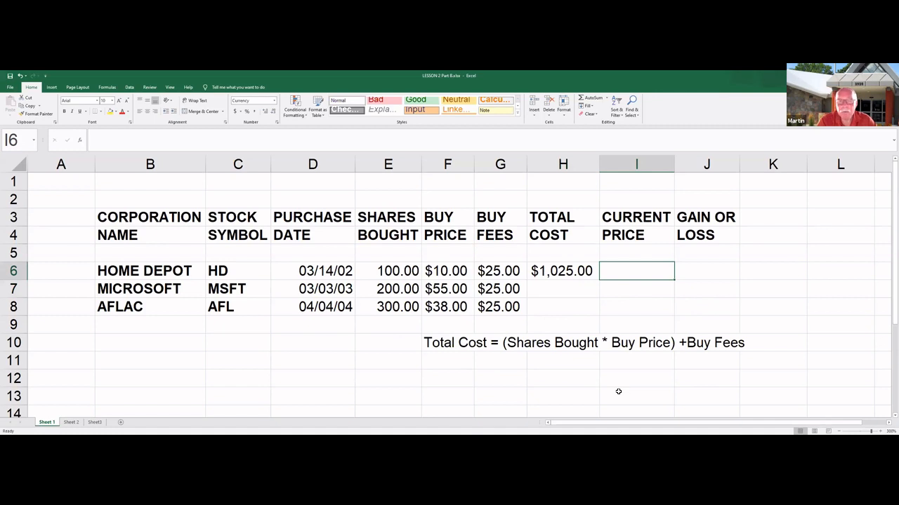
{"action": "left_click", "coordinate": [570, 270]}
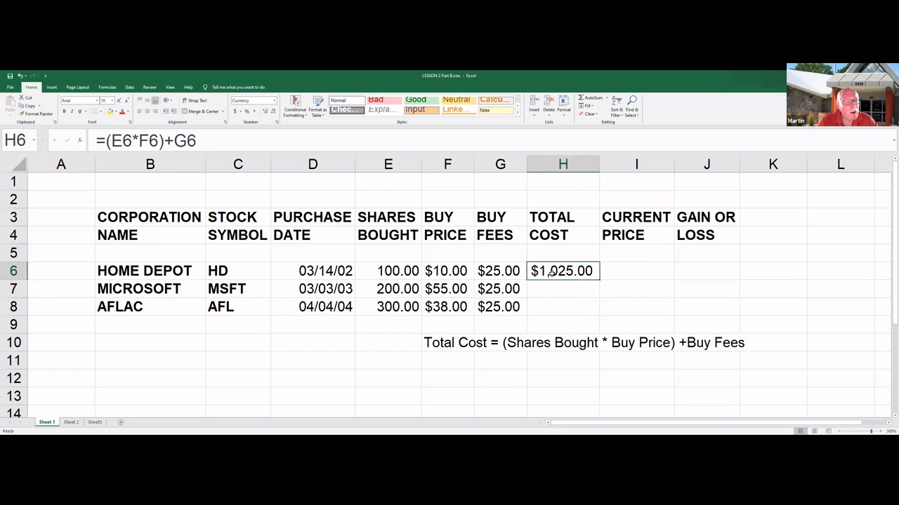
{"action": "double_click", "coordinate": [598, 279]}
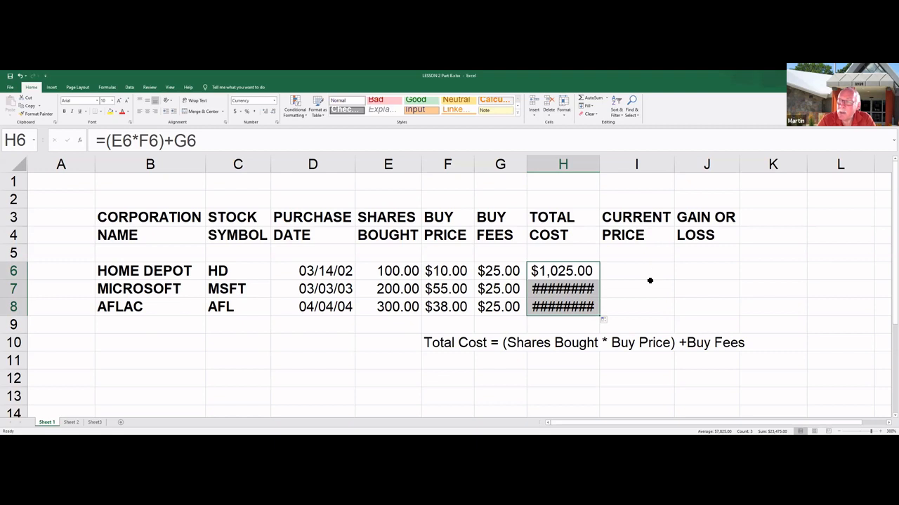
{"action": "double_click", "coordinate": [600, 165]}
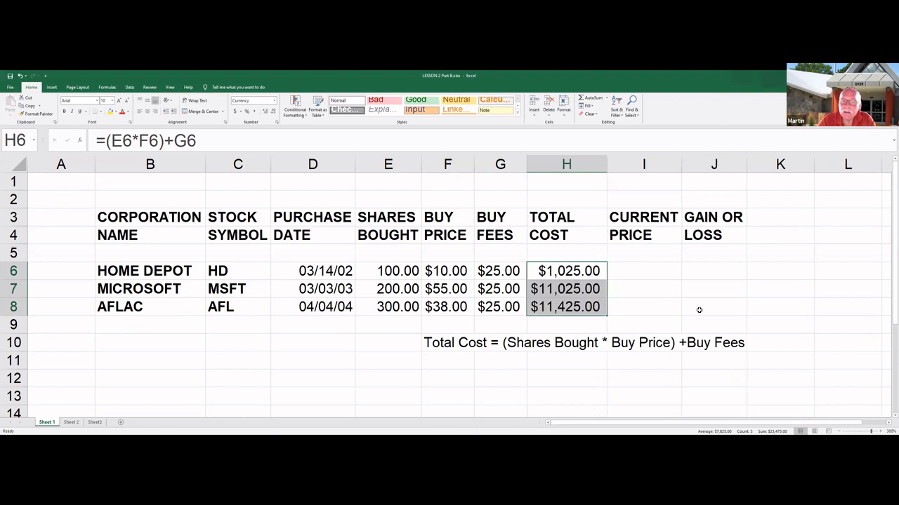
{"action": "left_click", "coordinate": [664, 266]}
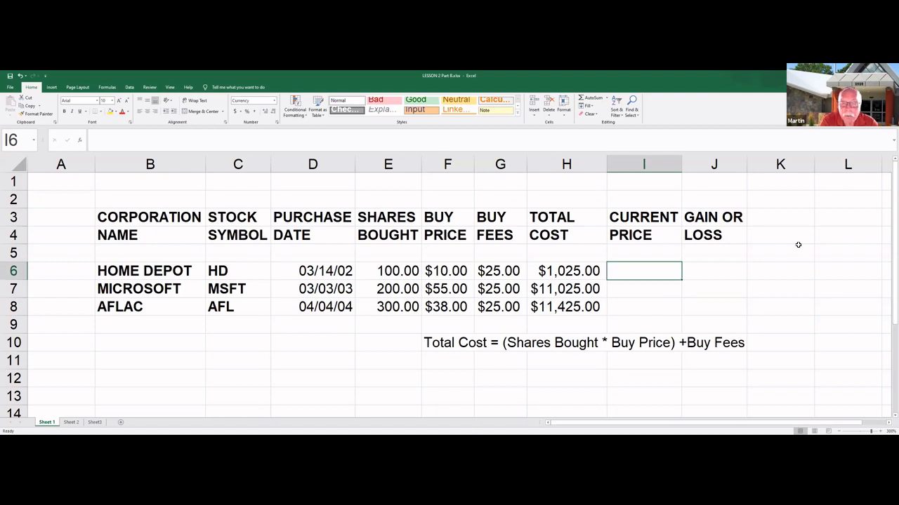
Step: Enter the current prices 21 for Home Depot in I6, 67 for Microsoft in I7 and 32 for Aflac in I8
{"action": "type", "text": "2`"}
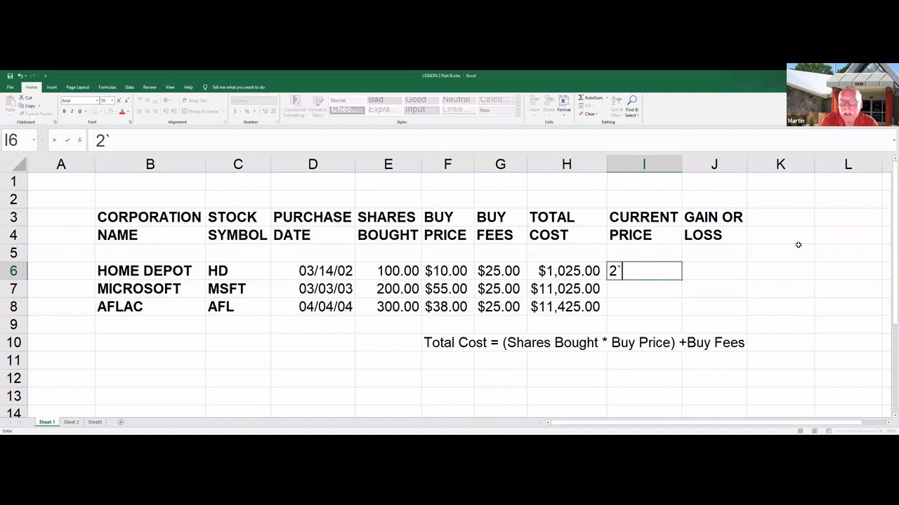
{"action": "key", "text": "BackSpace"}
{"action": "type", "text": "1"}
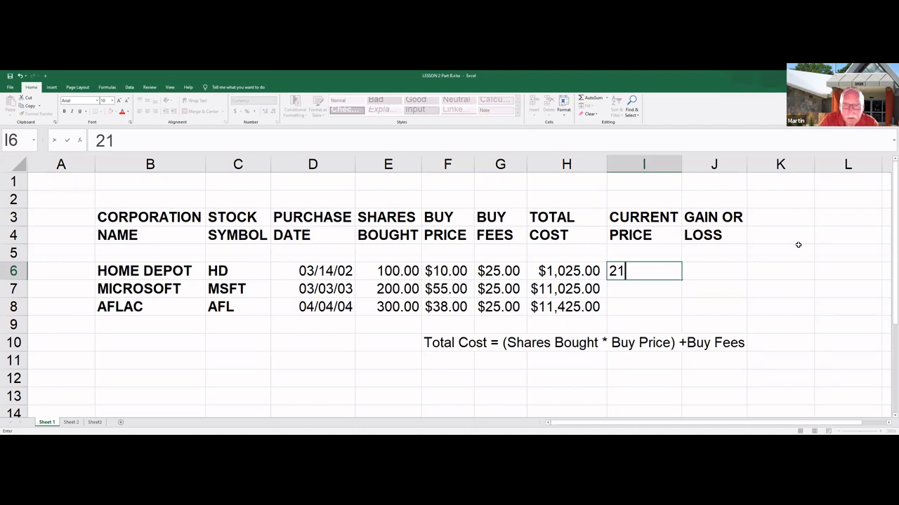
{"action": "key", "text": "Return"}
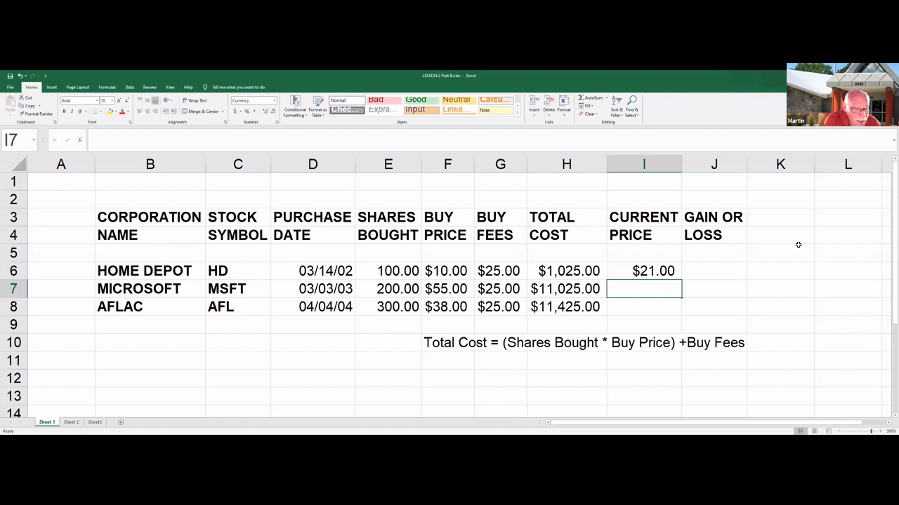
{"action": "type", "text": "67"}
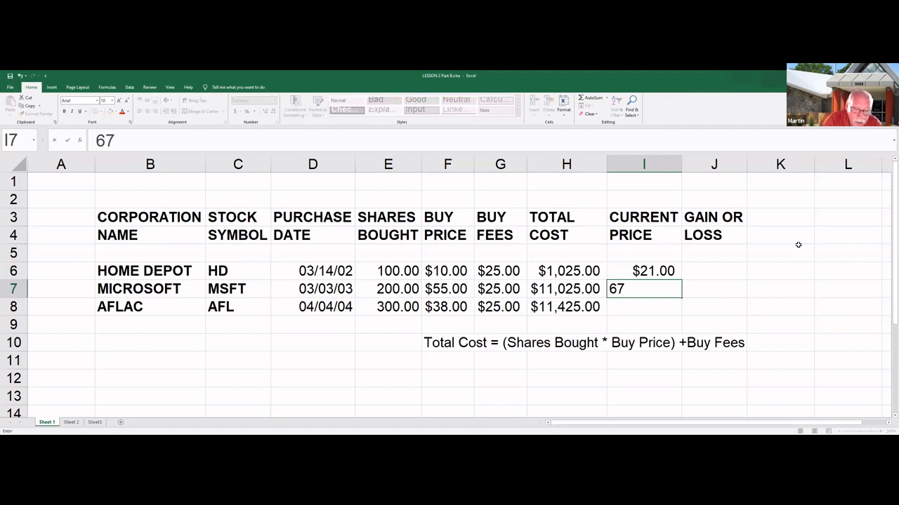
{"action": "key", "text": "Return"}
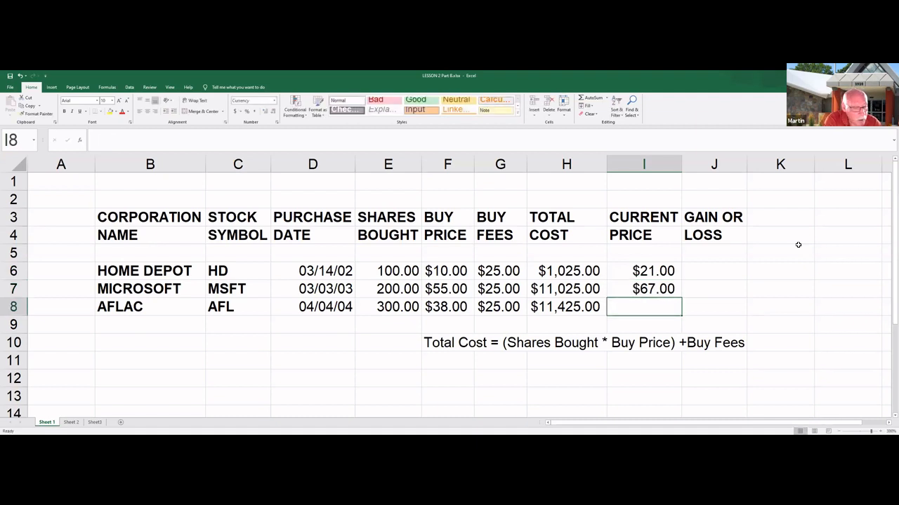
{"action": "type", "text": "32"}
{"action": "key", "text": "Return"}
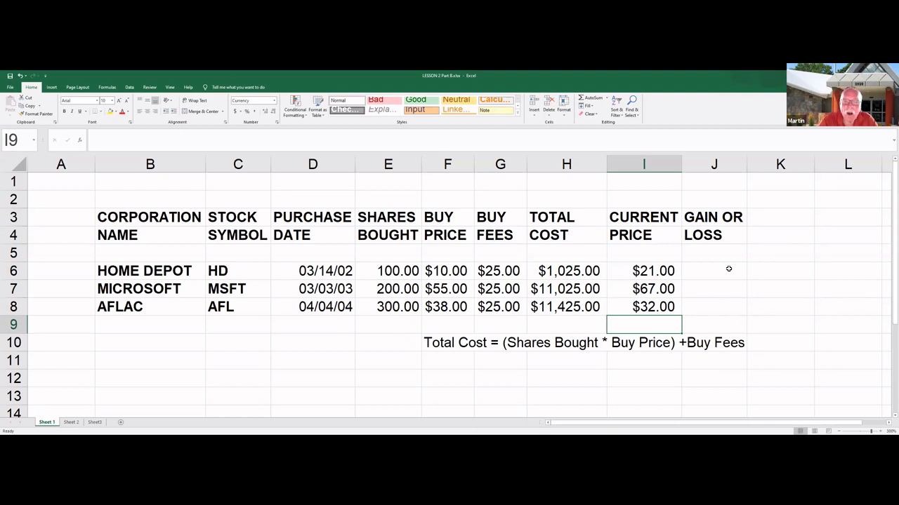
Step: Write the note "Gain or Loss = (Current Price * Shares Bought) - Total Cost" in cell F12 below the total cost note
{"action": "left_click", "coordinate": [452, 379]}
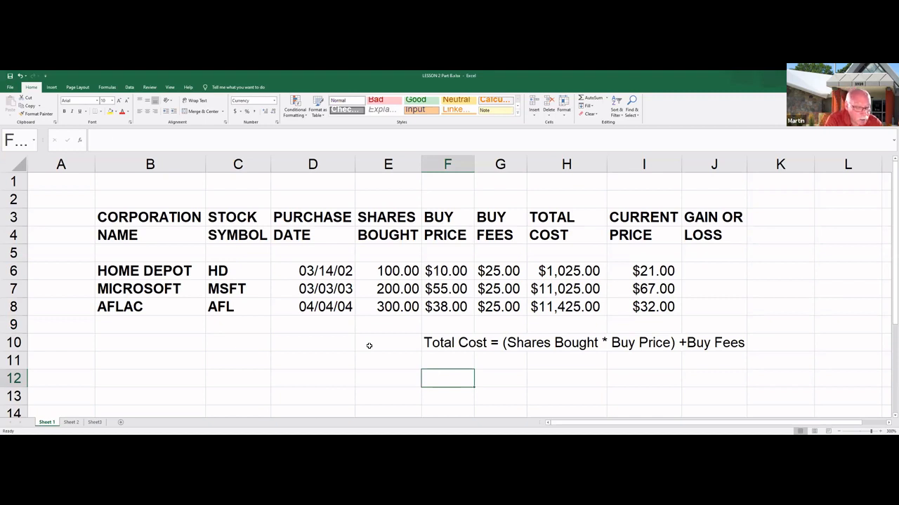
{"action": "type", "text": "Gain or Loss = "}
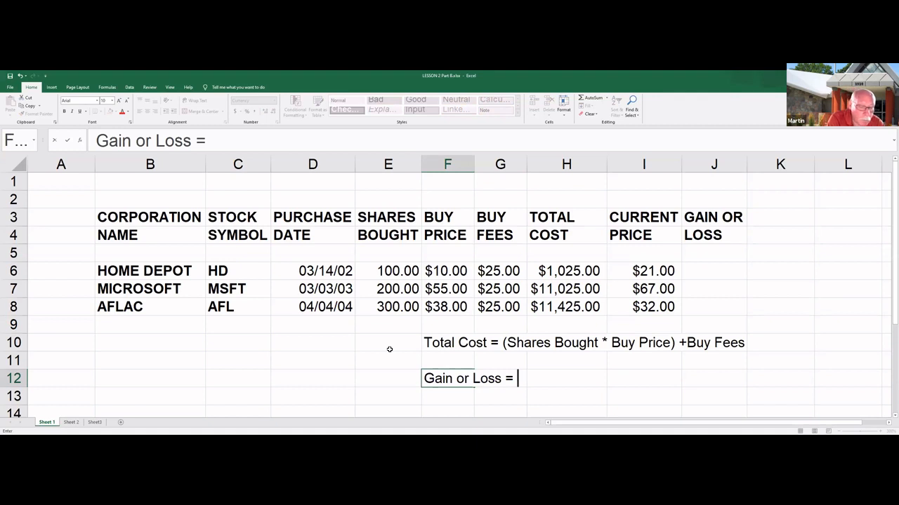
{"action": "type", "text": "(C"}
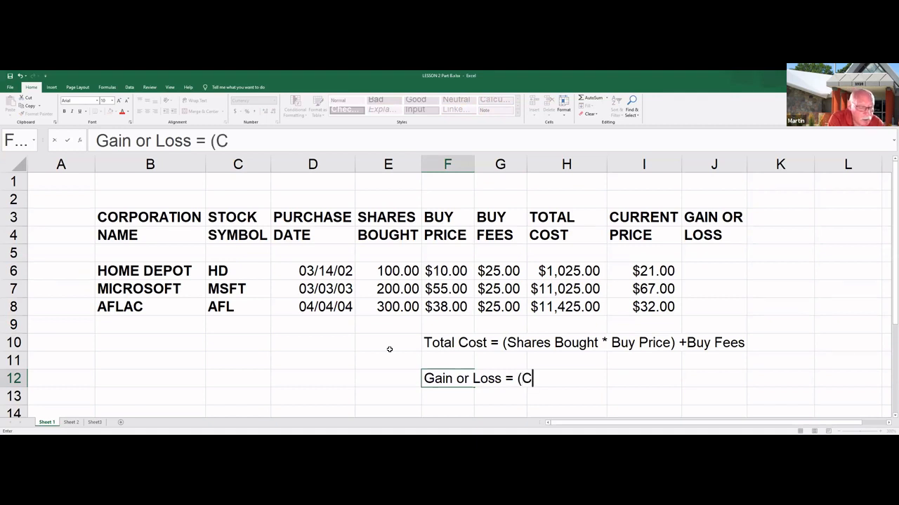
{"action": "type", "text": "urren"}
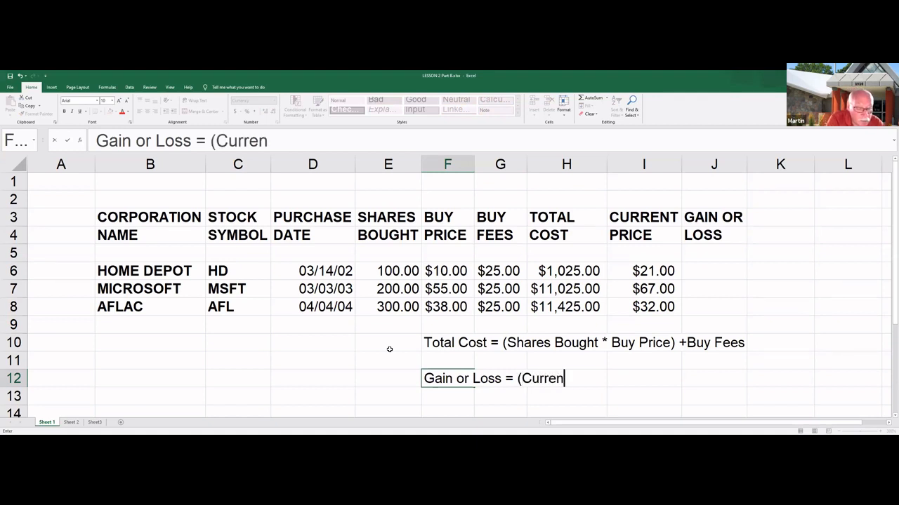
{"action": "type", "text": "t Price"}
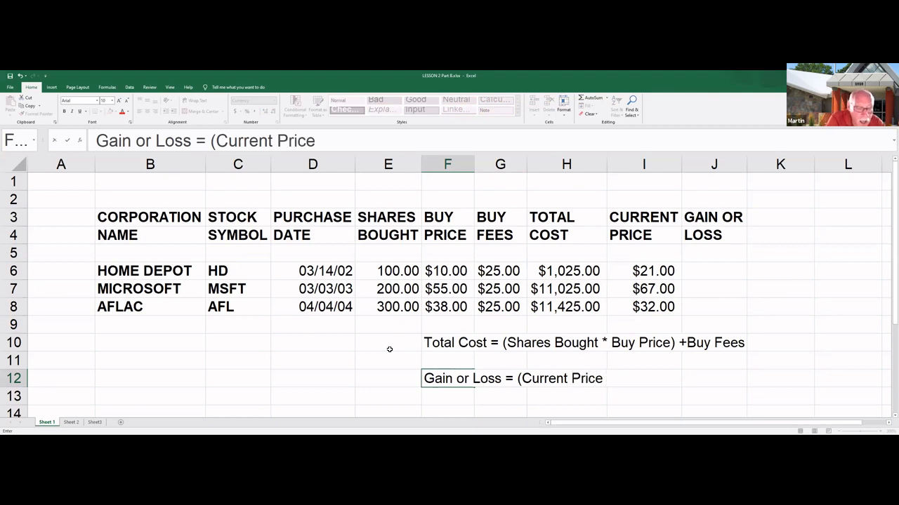
{"action": "type", "text": " * "}
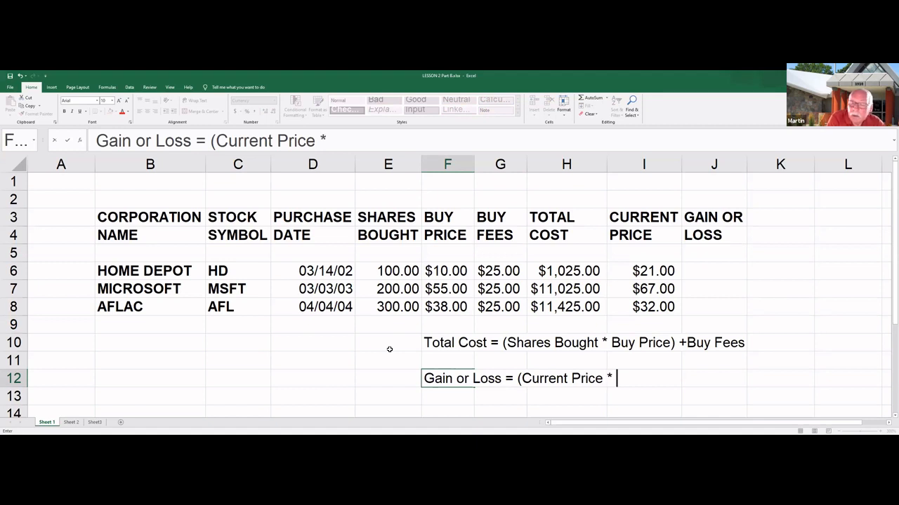
{"action": "type", "text": "S"}
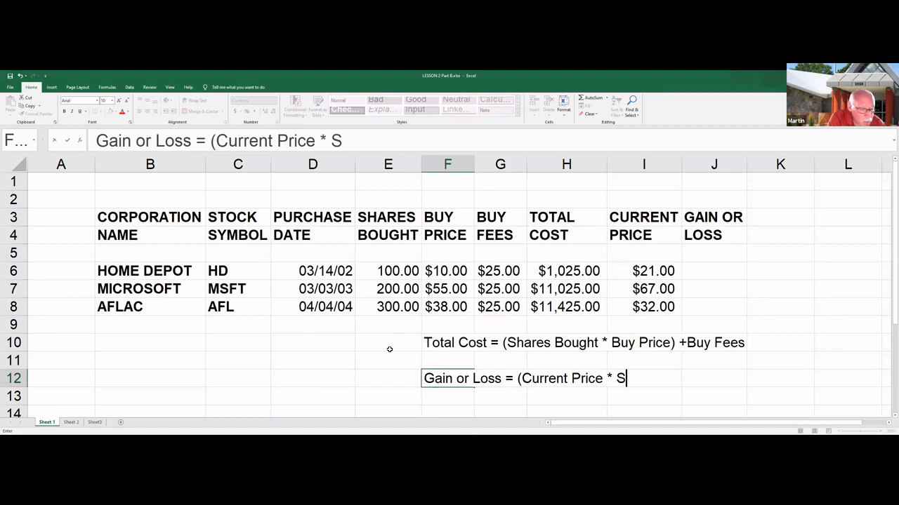
{"action": "type", "text": "hares "}
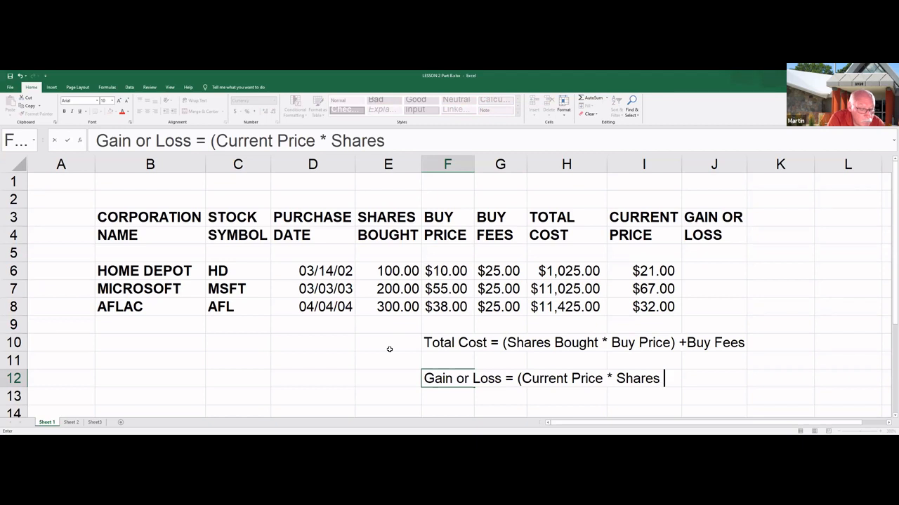
{"action": "type", "text": "Boug"}
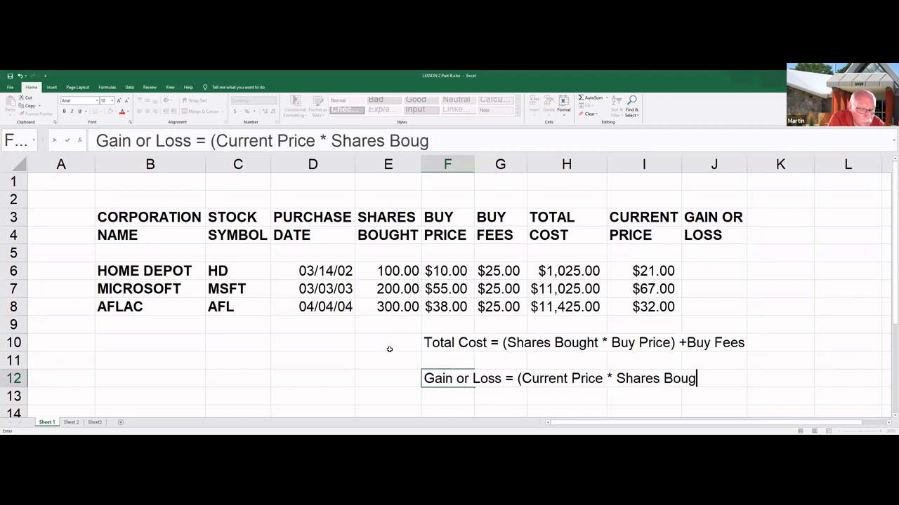
{"action": "type", "text": "ht)"}
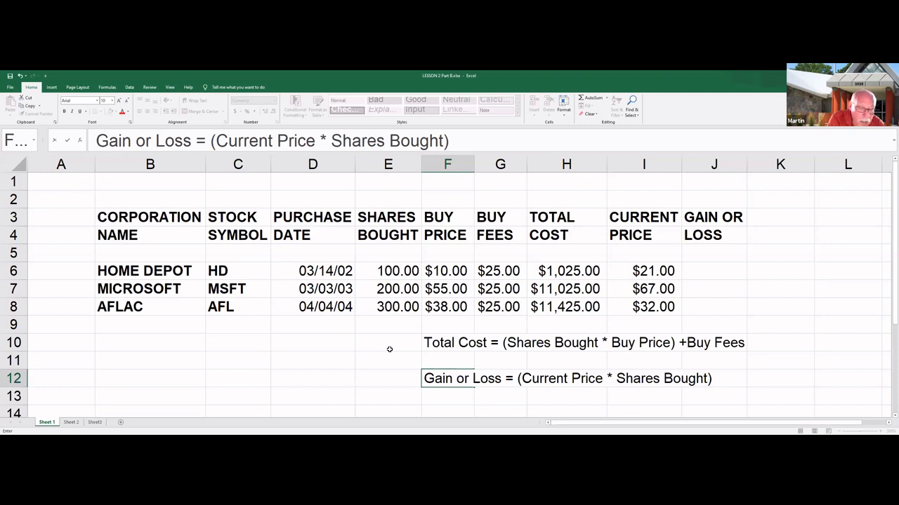
{"action": "type", "text": " -"}
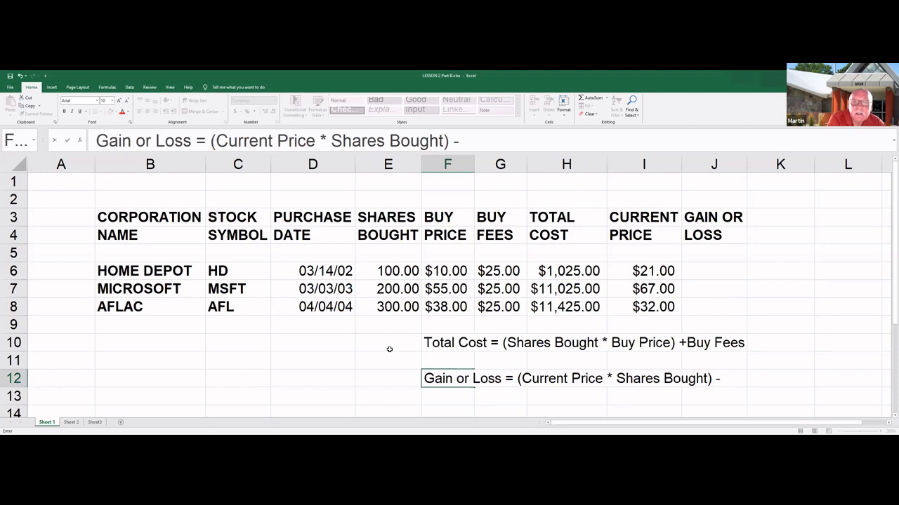
{"action": "type", "text": " To"}
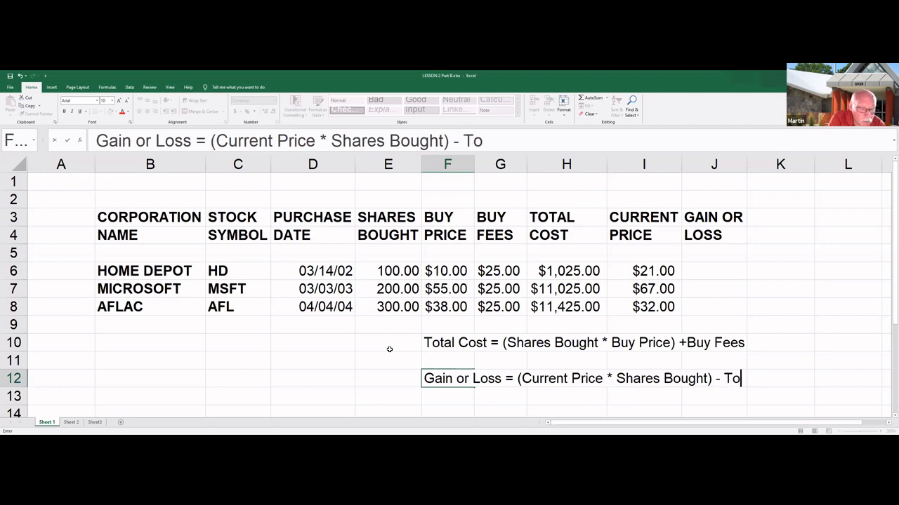
{"action": "type", "text": "tsa"}
{"action": "key", "text": "BackSpace"}
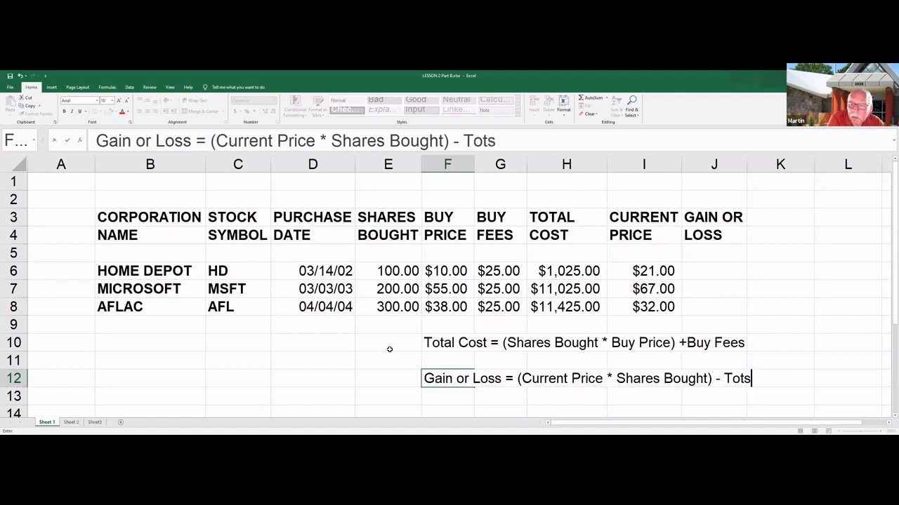
{"action": "key", "text": "BackSpace"}
{"action": "key", "text": "BackSpace"}
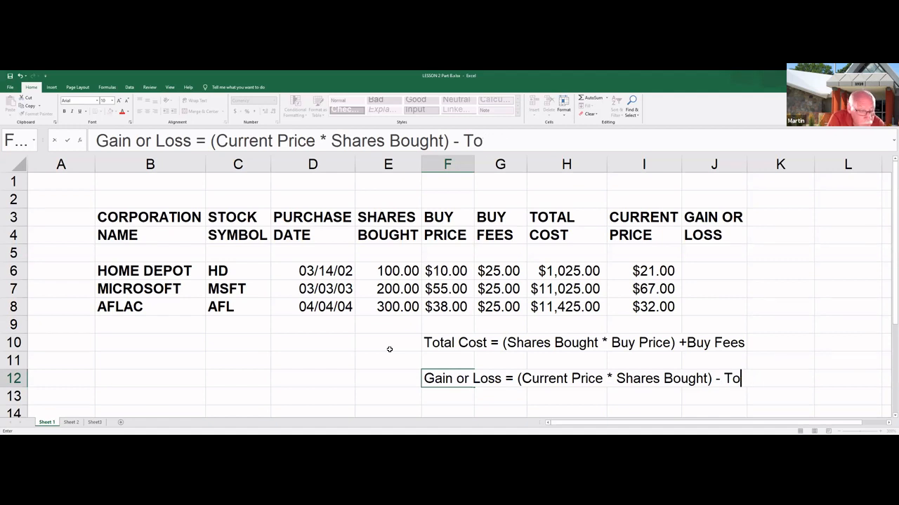
{"action": "type", "text": "tal Cost"}
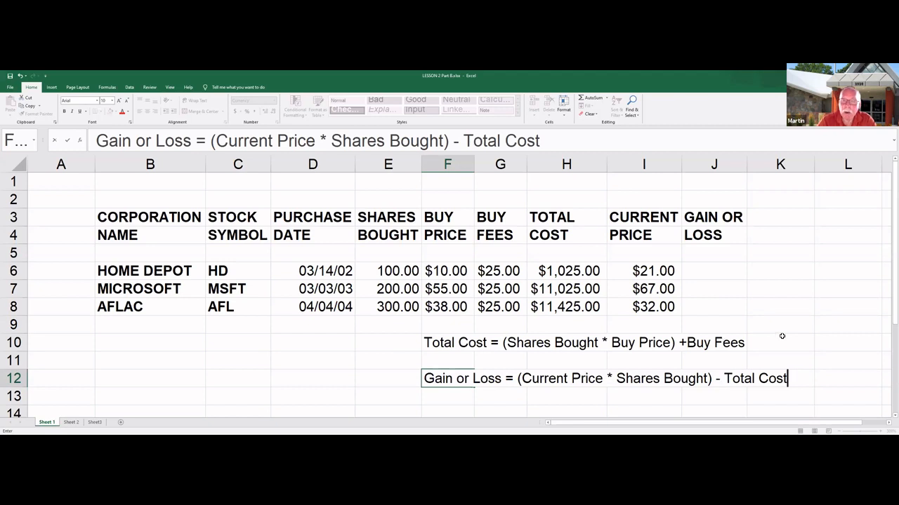
Step: Enter the formula =(I6*E6)-H6 in cell J6 to calculate Home Depot's gain or loss
{"action": "left_click", "coordinate": [716, 271]}
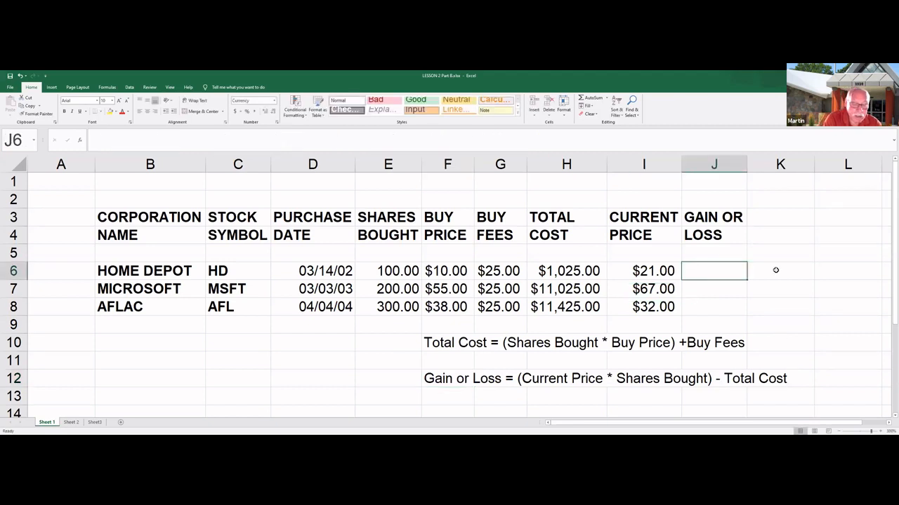
{"action": "type", "text": "="}
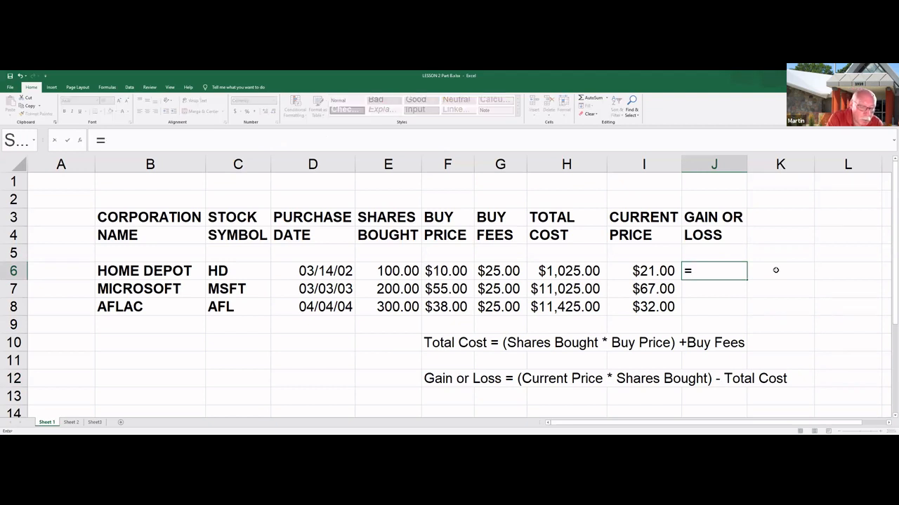
{"action": "type", "text": "("}
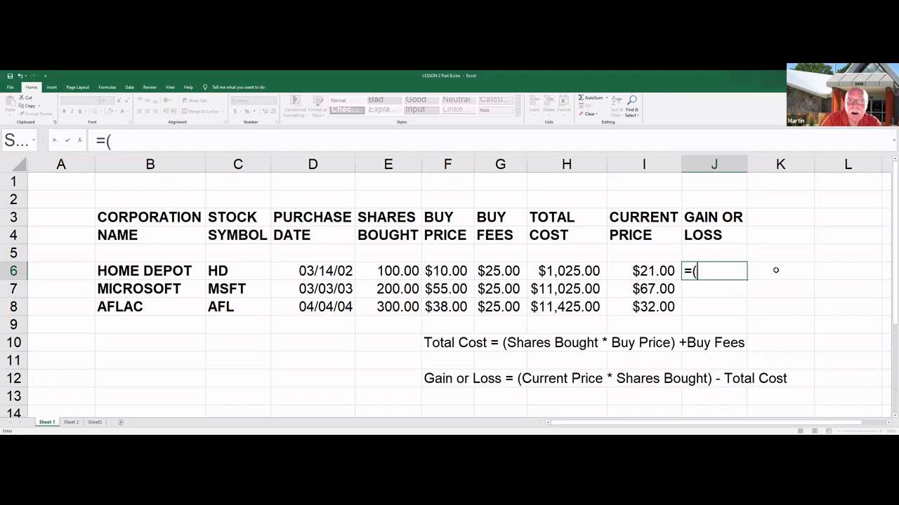
{"action": "left_click", "coordinate": [655, 271]}
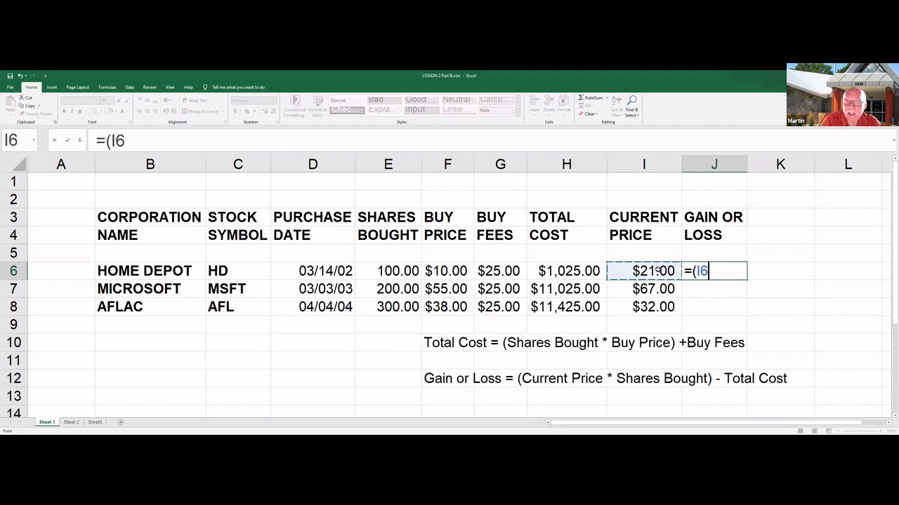
{"action": "type", "text": "*"}
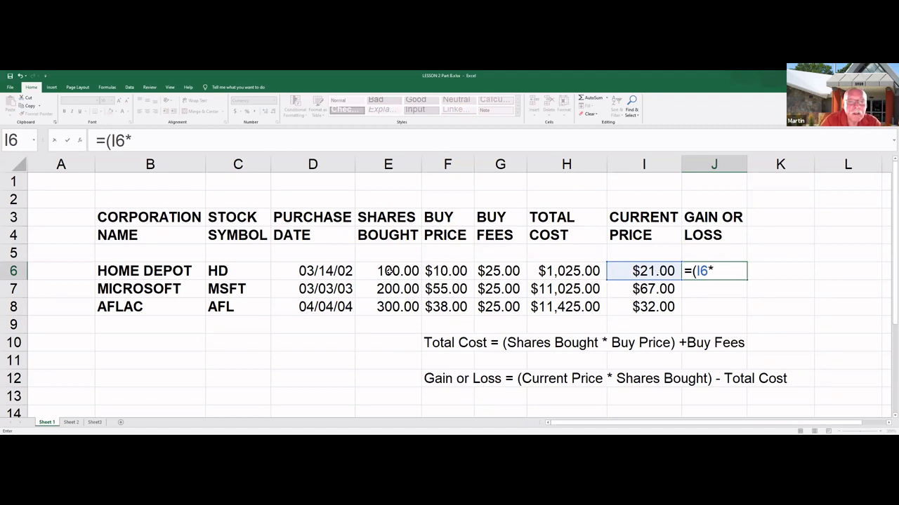
{"action": "left_click", "coordinate": [372, 274]}
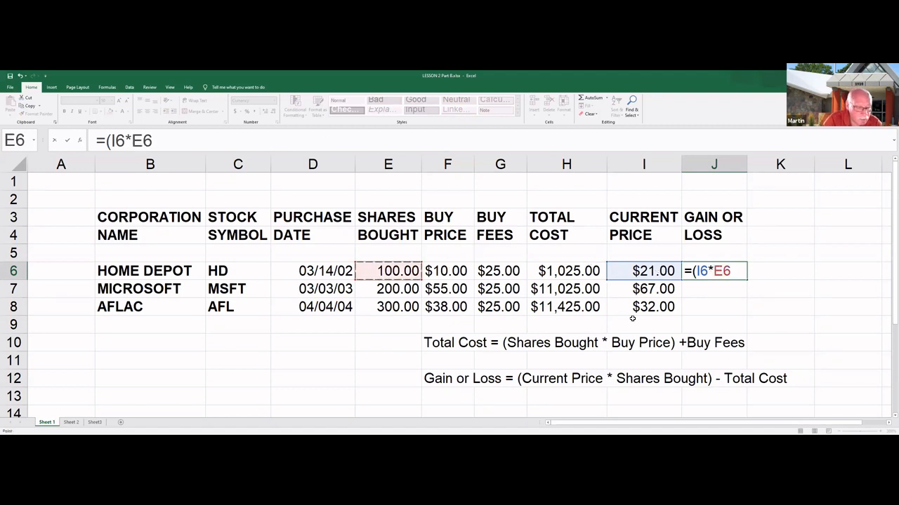
{"action": "type", "text": ")"}
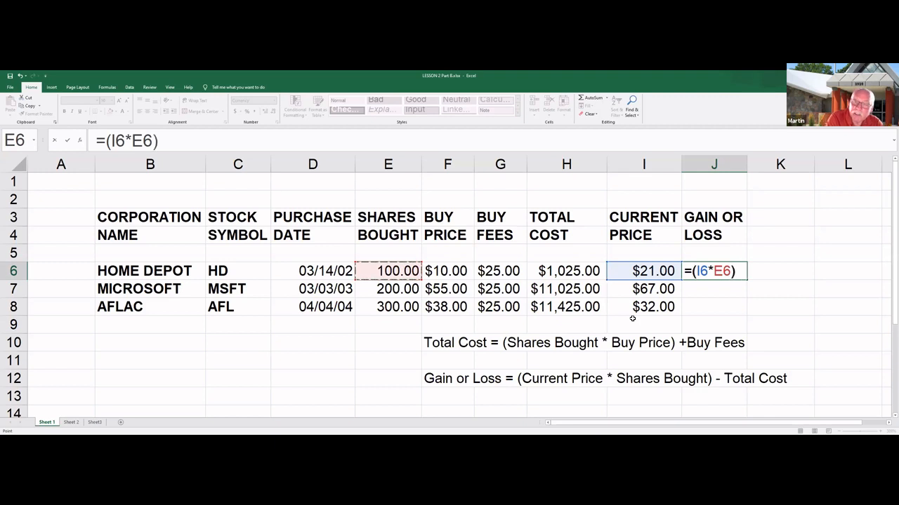
{"action": "type", "text": "-"}
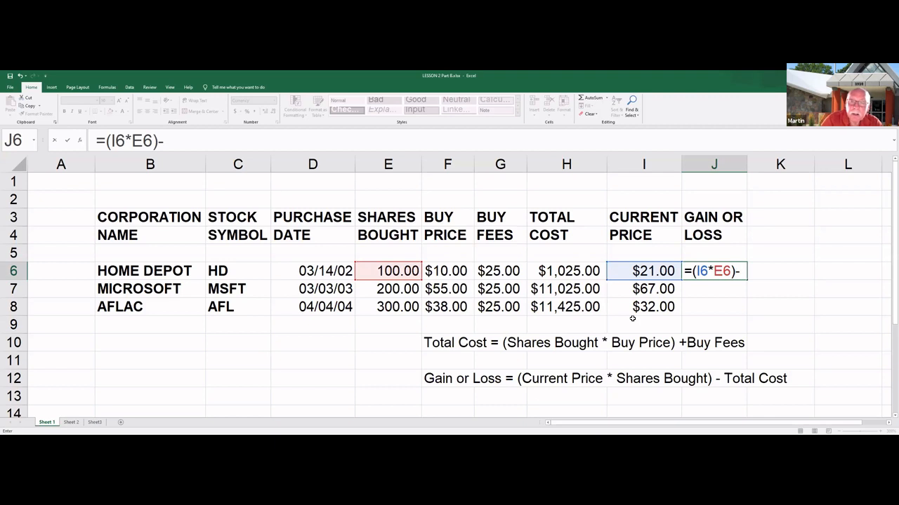
{"action": "left_click", "coordinate": [568, 271]}
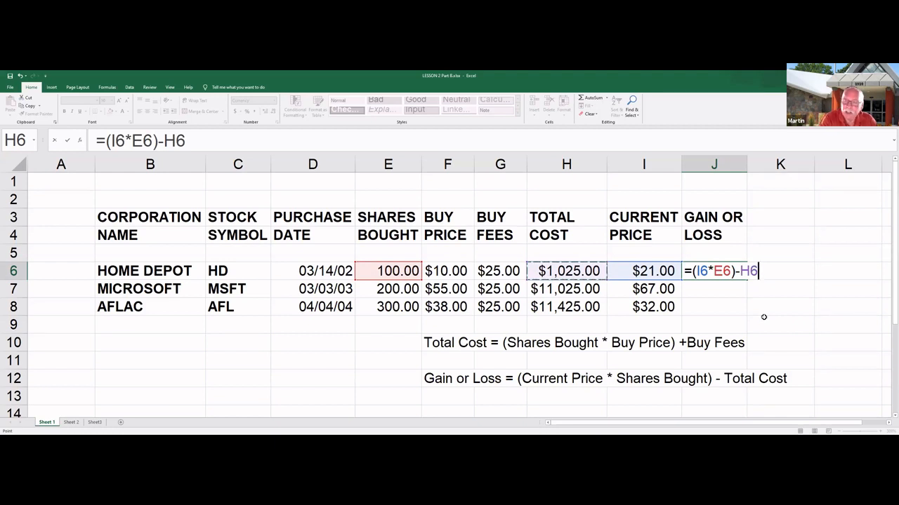
{"action": "key", "text": "Return"}
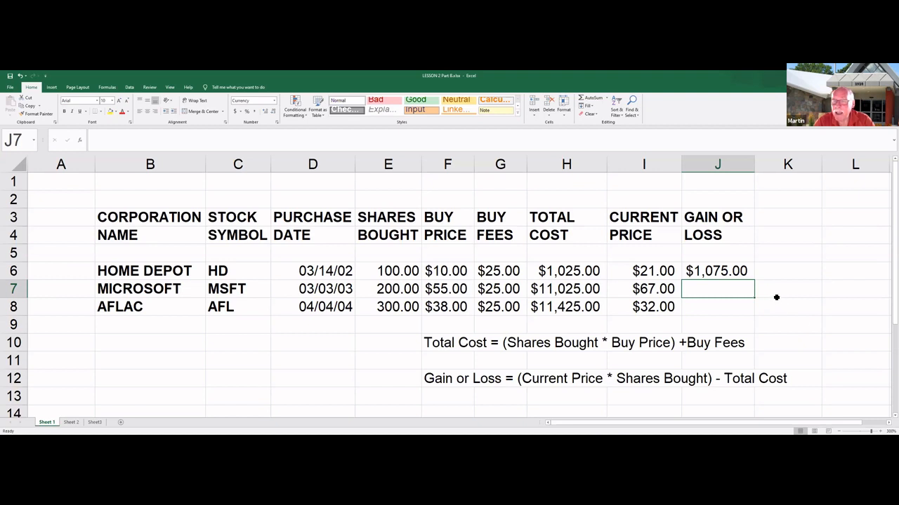
Step: Fill the gain or loss formula from J6 down to J8 and autofit the width of column J
{"action": "left_click", "coordinate": [716, 273]}
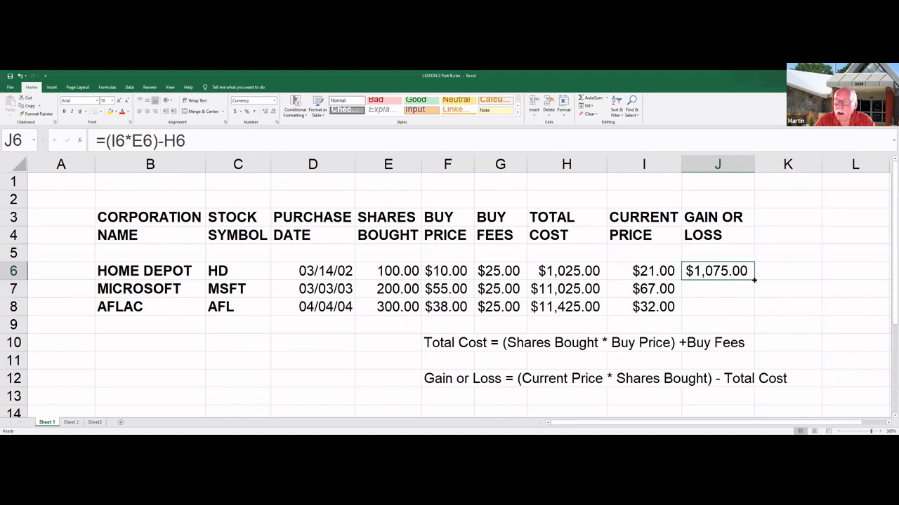
{"action": "left_click_drag", "start_coordinate": [754, 280], "coordinate": [754, 316]}
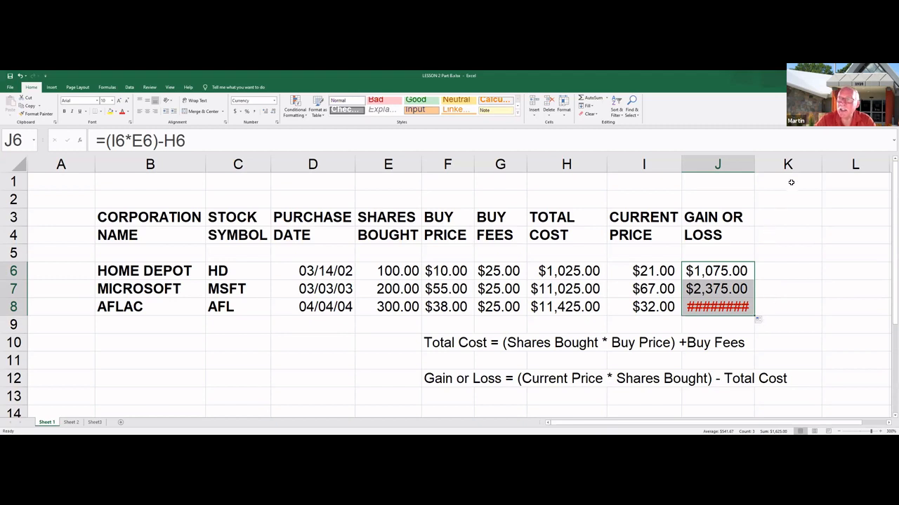
{"action": "double_click", "coordinate": [756, 167]}
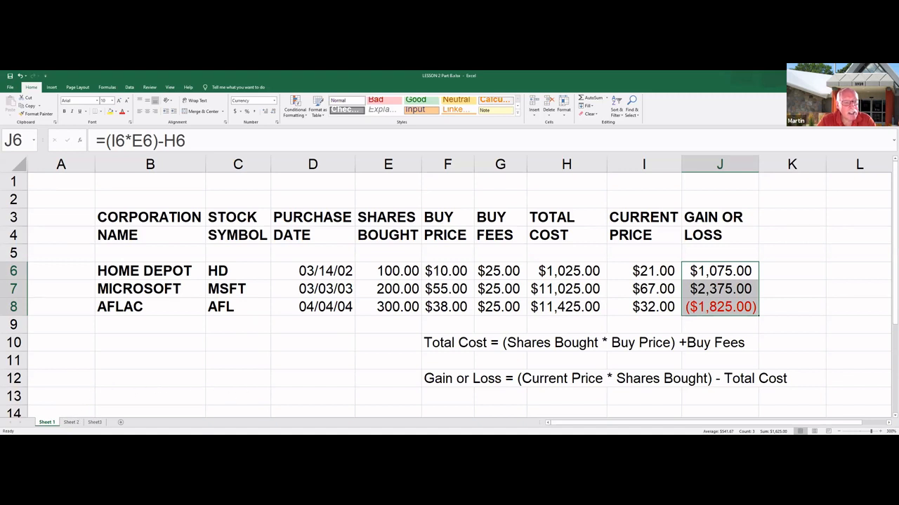
Step: Rename the Sheet 1 worksheet as My Stocks
{"action": "double_click", "coordinate": [49, 424]}
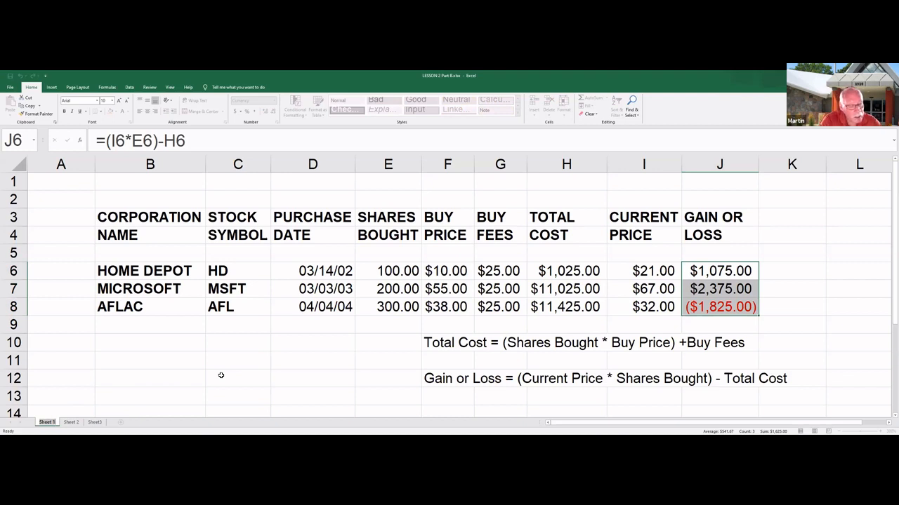
{"action": "type", "text": "My"}
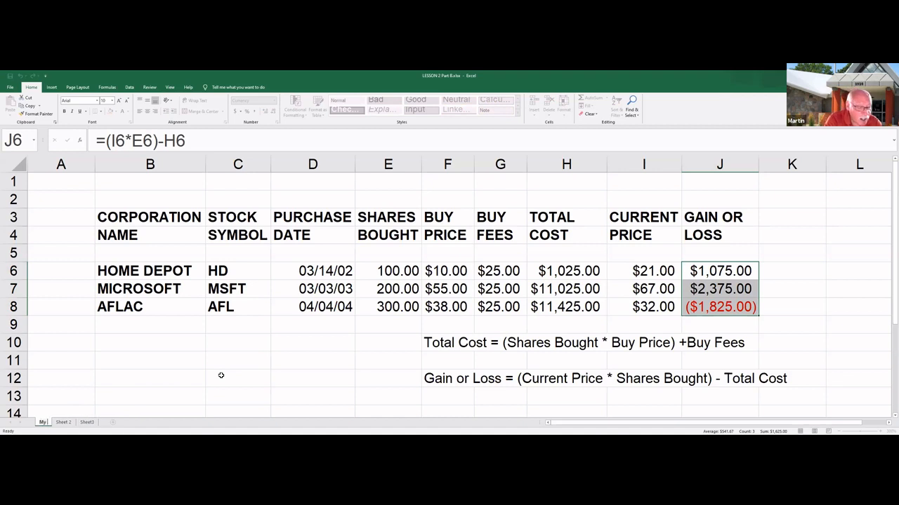
{"action": "type", "text": " Stock"}
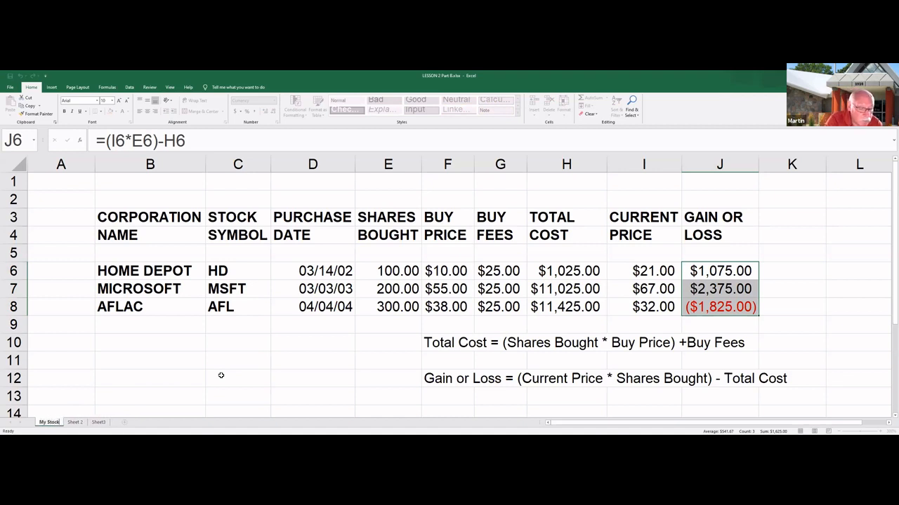
{"action": "key", "text": "Return"}
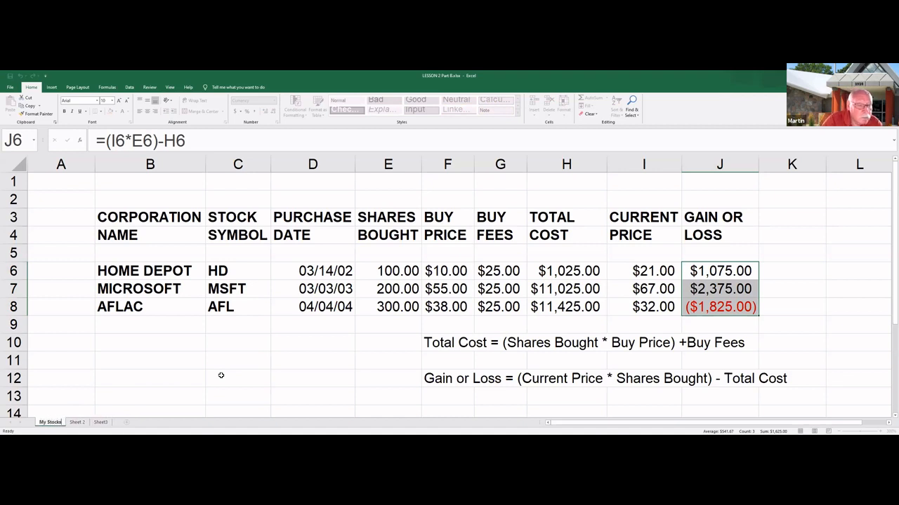
{"action": "left_click", "coordinate": [177, 366]}
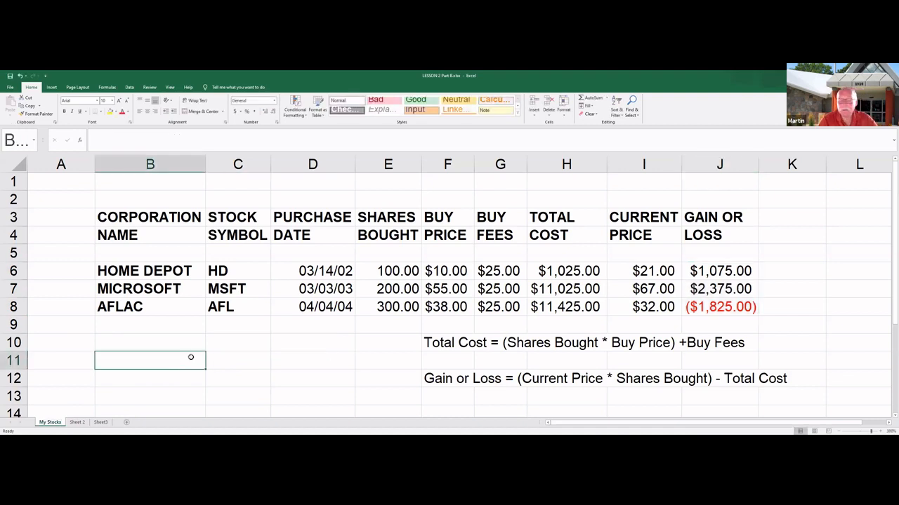
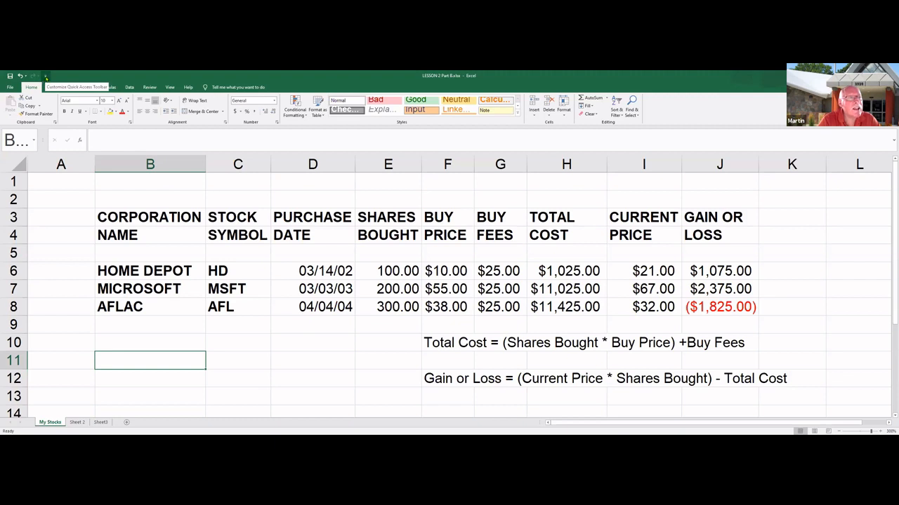
Step: Add the AutoFormat command from the Commands Not in the Ribbon category to the Quick Access Toolbar for all documents
{"action": "left_click", "coordinate": [45, 76]}
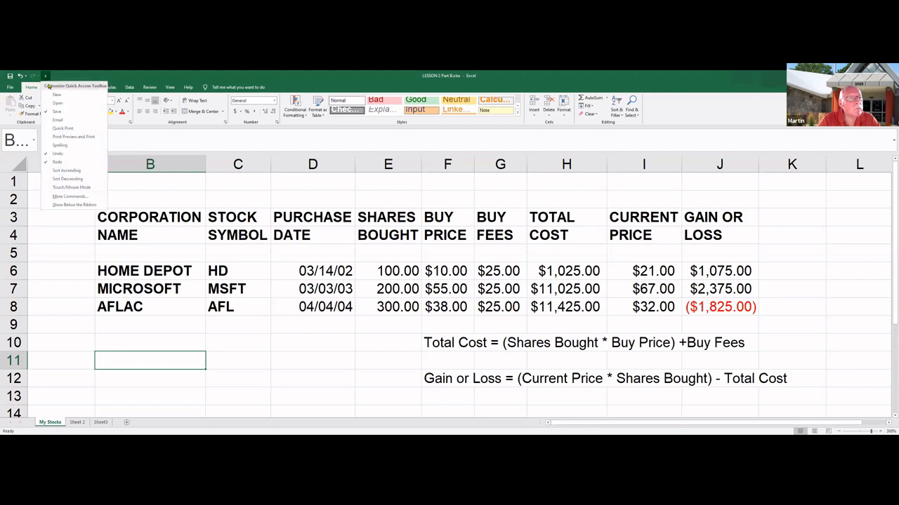
{"action": "left_click", "coordinate": [71, 197]}
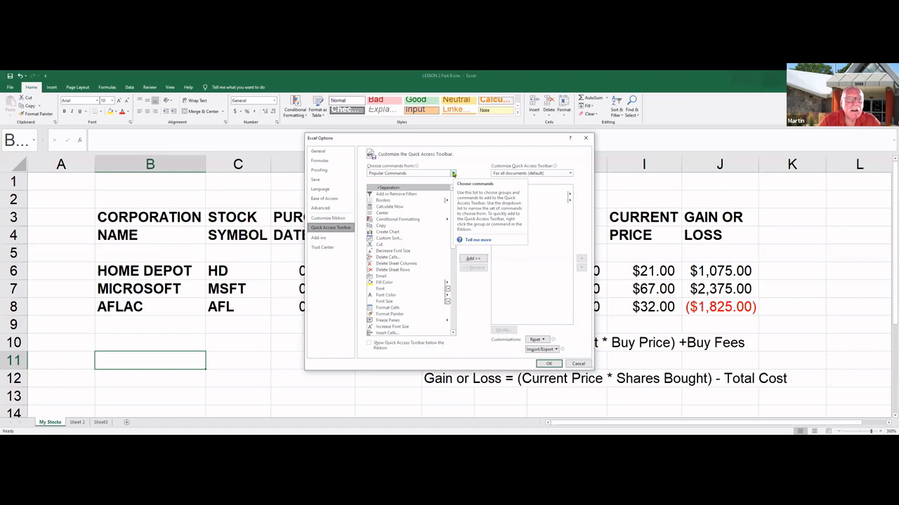
{"action": "left_click", "coordinate": [453, 174]}
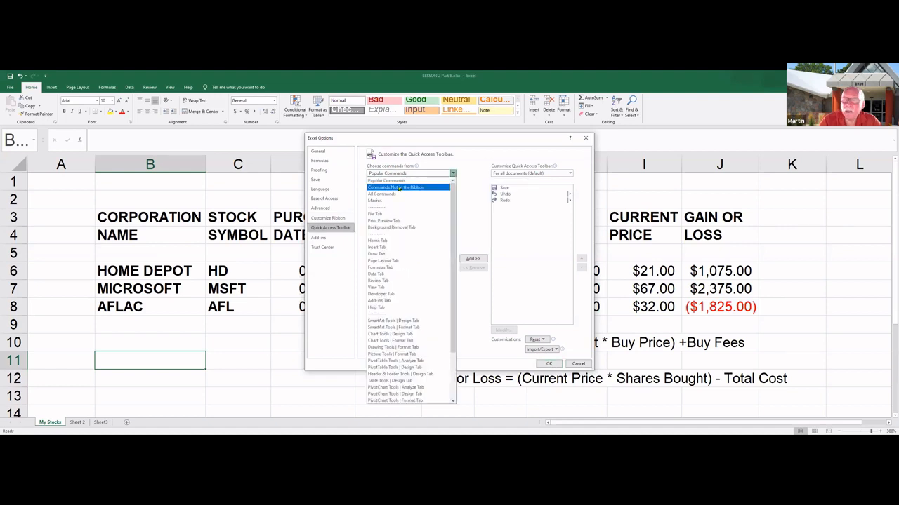
{"action": "left_click", "coordinate": [399, 188]}
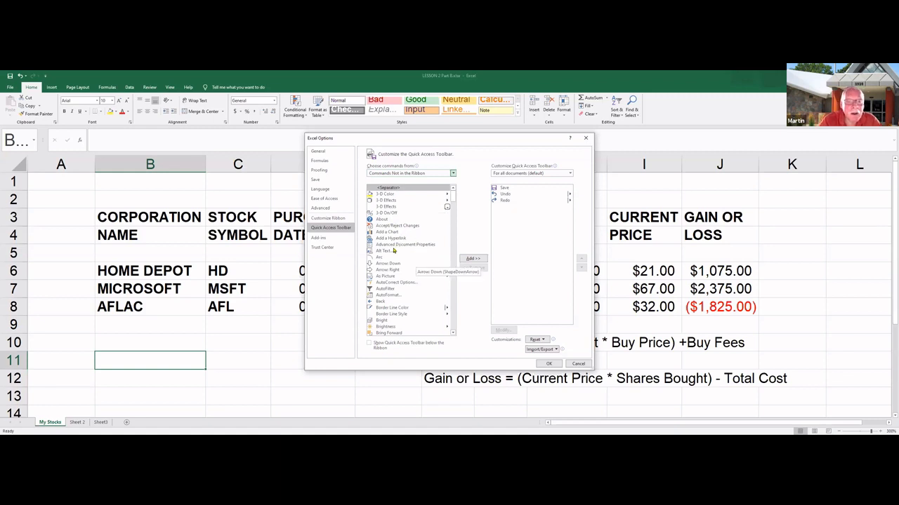
{"action": "left_click", "coordinate": [385, 296]}
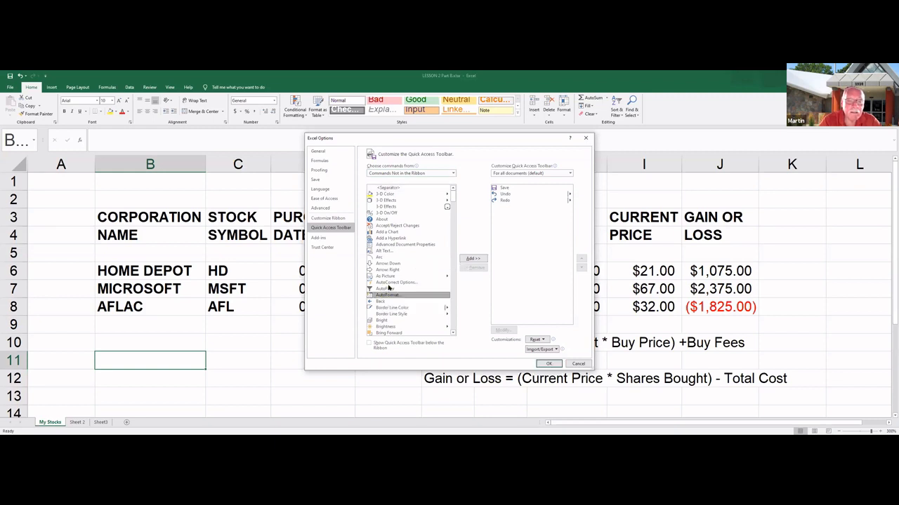
{"action": "left_click", "coordinate": [471, 259]}
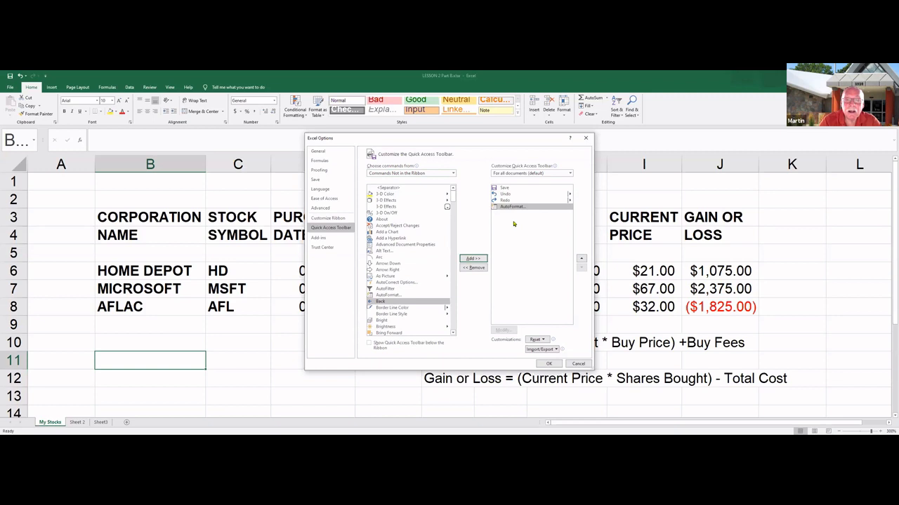
{"action": "left_click", "coordinate": [549, 365]}
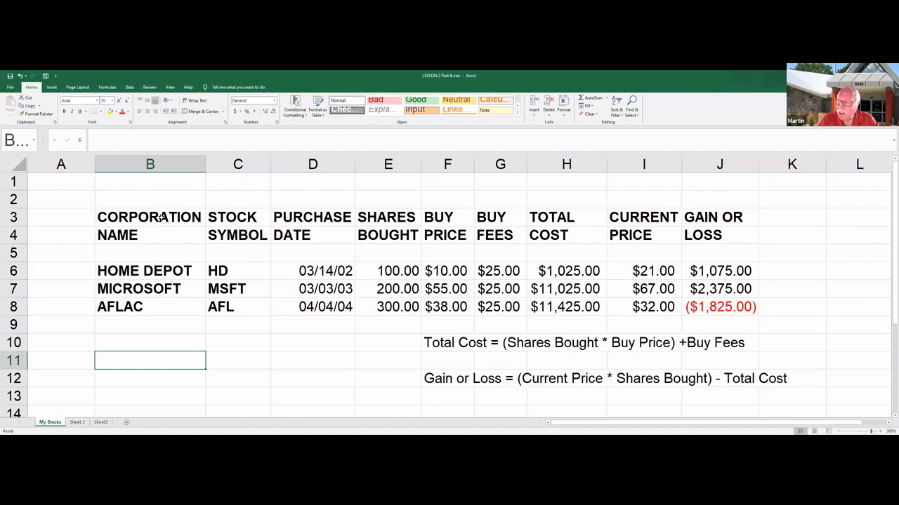
Step: Apply an AutoFormat table design to the stock table in B3:J8
{"action": "left_click_drag", "start_coordinate": [160, 219], "coordinate": [456, 254]}
{"action": "left_click_drag", "start_coordinate": [540, 271], "coordinate": [700, 302]}
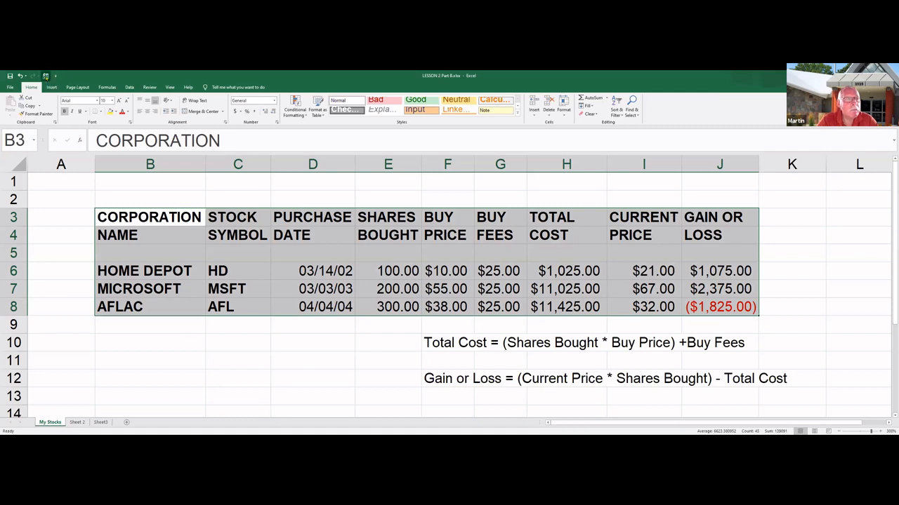
{"action": "left_click", "coordinate": [45, 76]}
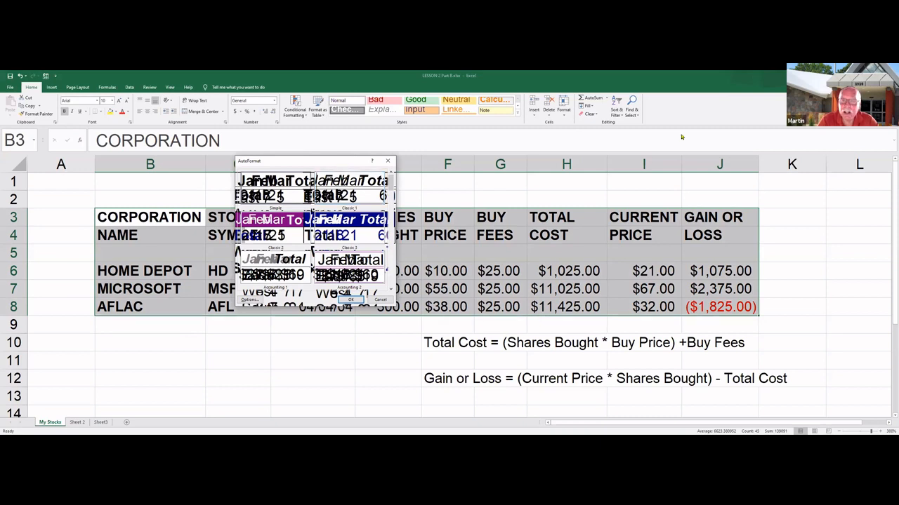
{"action": "left_click_drag", "start_coordinate": [343, 163], "coordinate": [682, 137]}
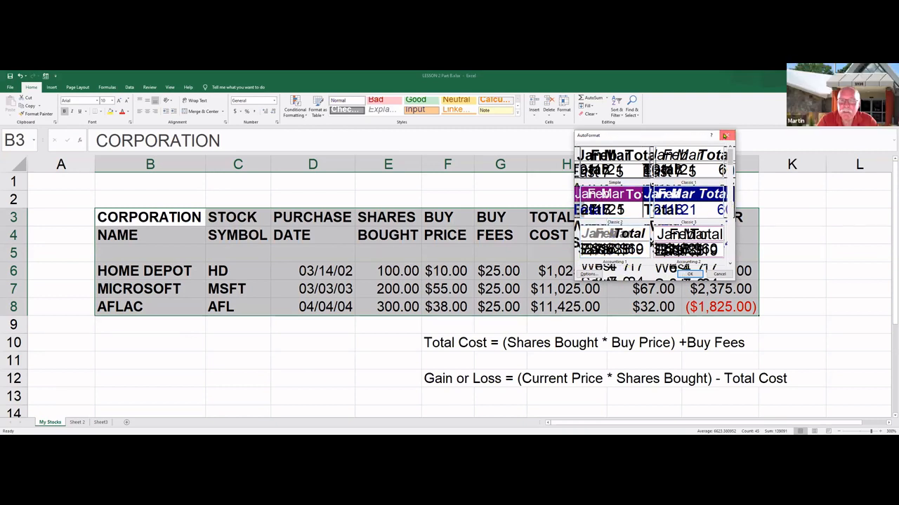
{"action": "left_click", "coordinate": [727, 135]}
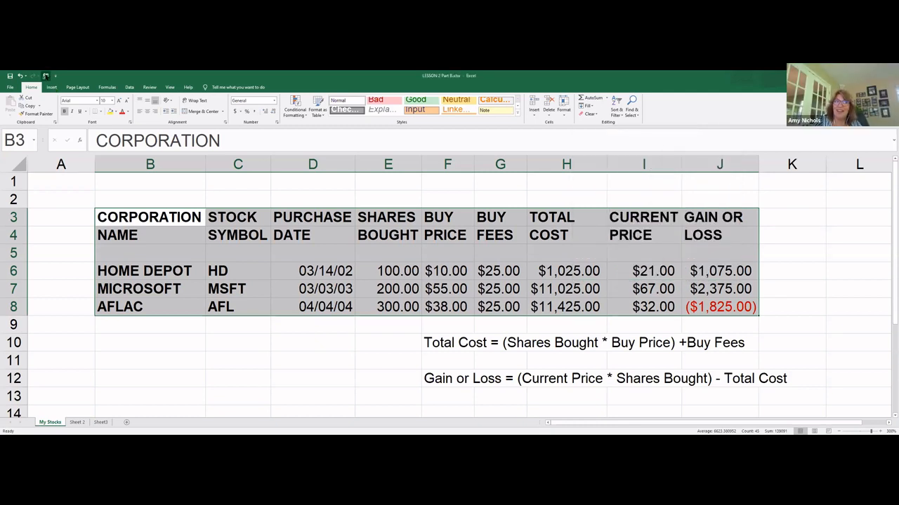
{"action": "left_click", "coordinate": [45, 76]}
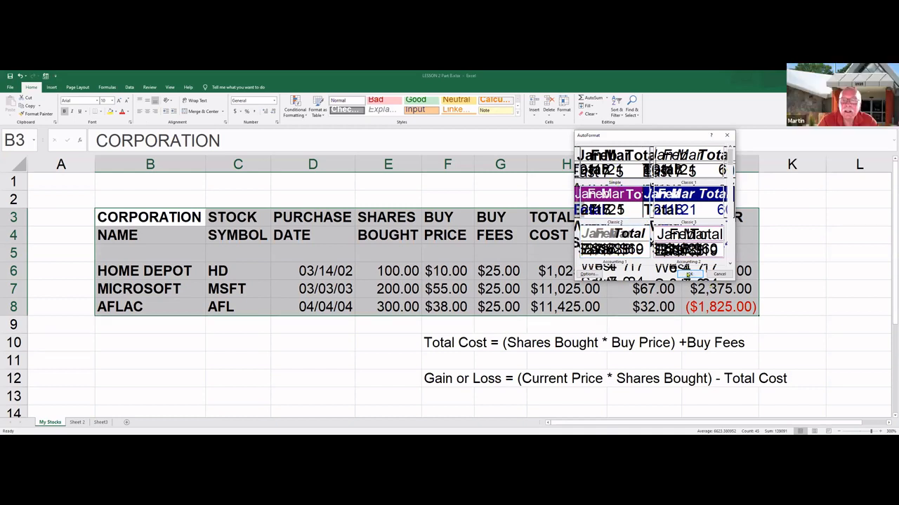
{"action": "left_click", "coordinate": [292, 379]}
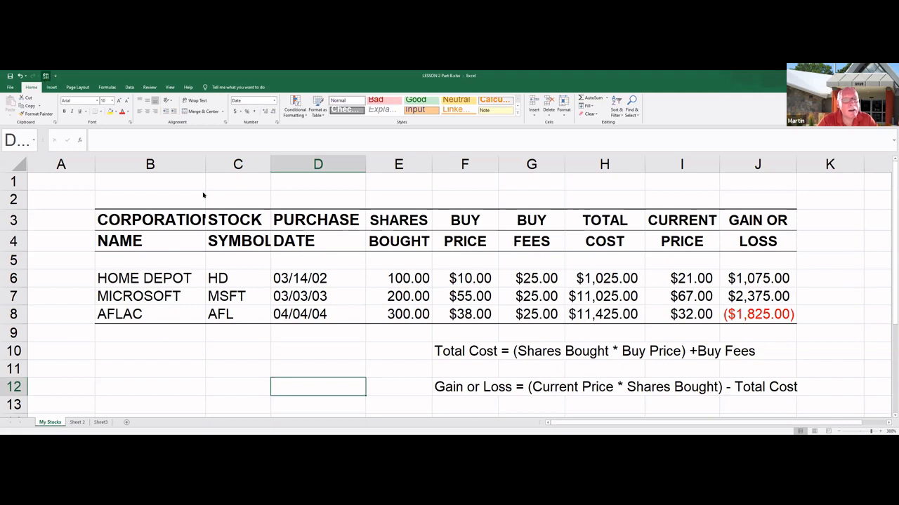
{"action": "left_click", "coordinate": [46, 75]}
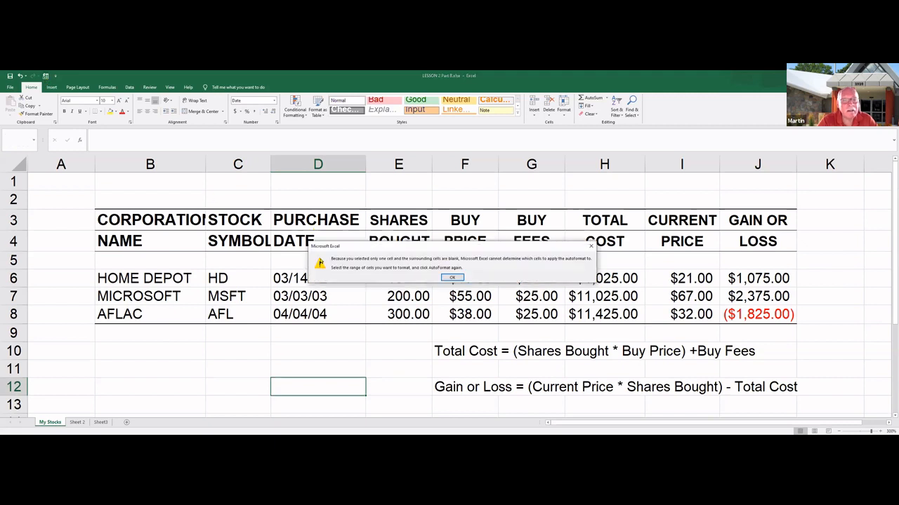
{"action": "left_click", "coordinate": [449, 278]}
{"action": "left_click_drag", "start_coordinate": [148, 214], "coordinate": [736, 315]}
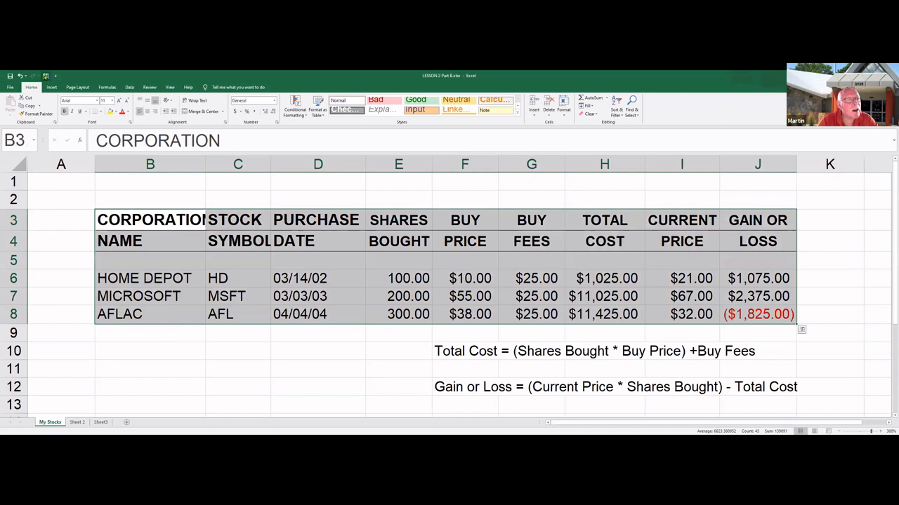
{"action": "left_click", "coordinate": [46, 75]}
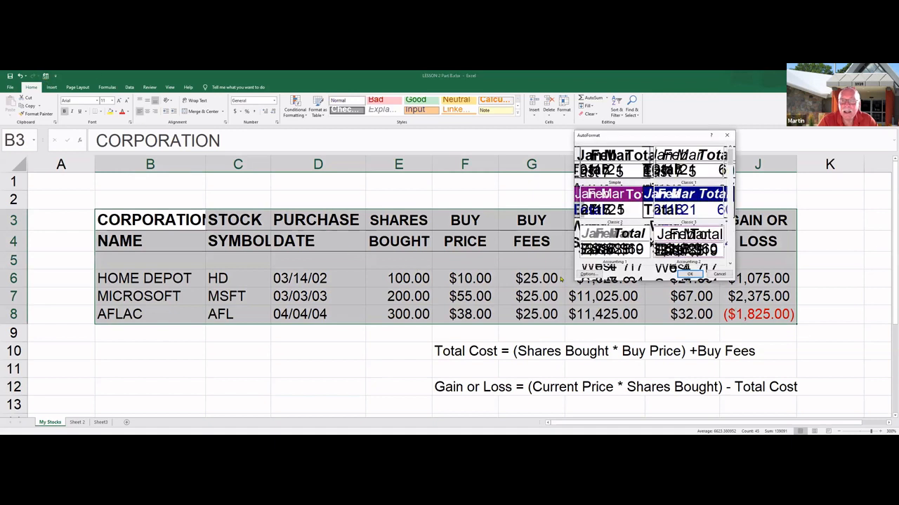
{"action": "left_click", "coordinate": [605, 243]}
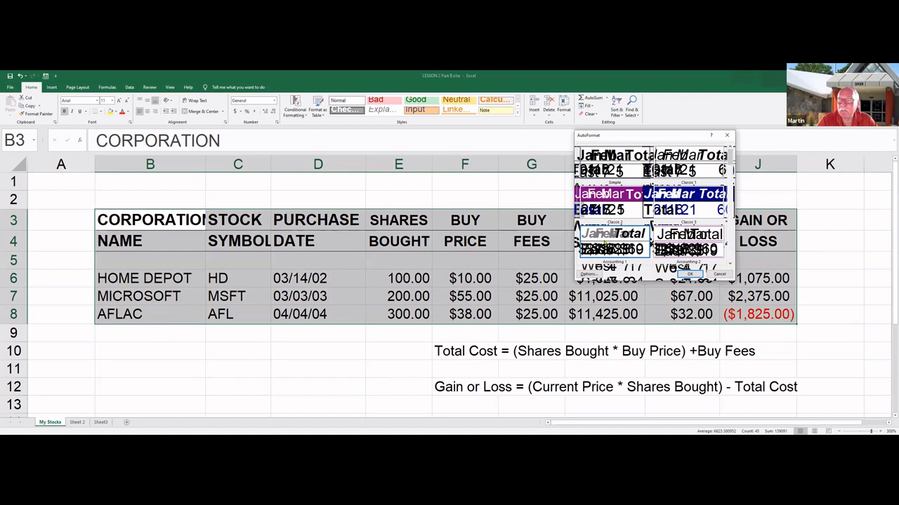
{"action": "mouse_move", "coordinate": [728, 159]}
{"action": "left_mouse_down"}
{"action": "mouse_move", "coordinate": [728, 217]}
{"action": "mouse_move", "coordinate": [728, 158]}
{"action": "left_mouse_up"}
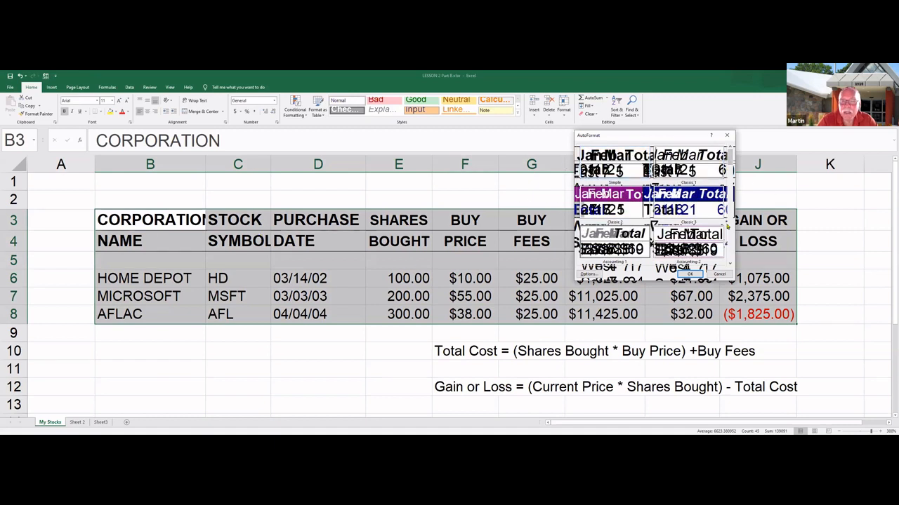
{"action": "left_click", "coordinate": [727, 134]}
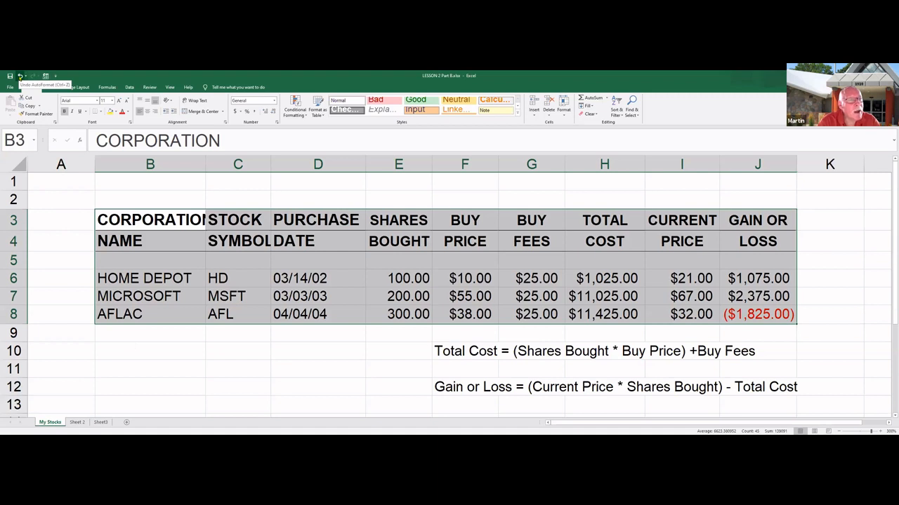
Step: Undo the AutoFormat applied to the stock table and deselect the range
{"action": "left_click", "coordinate": [20, 76]}
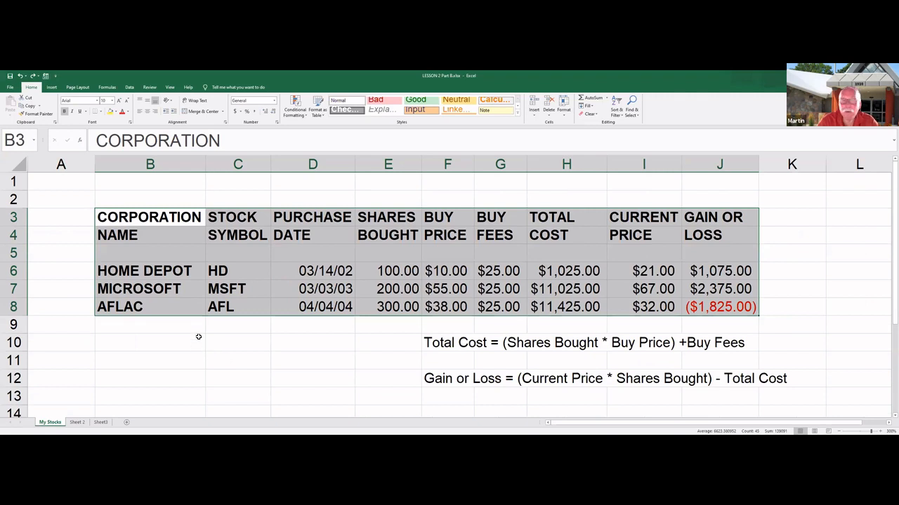
{"action": "left_click", "coordinate": [157, 371]}
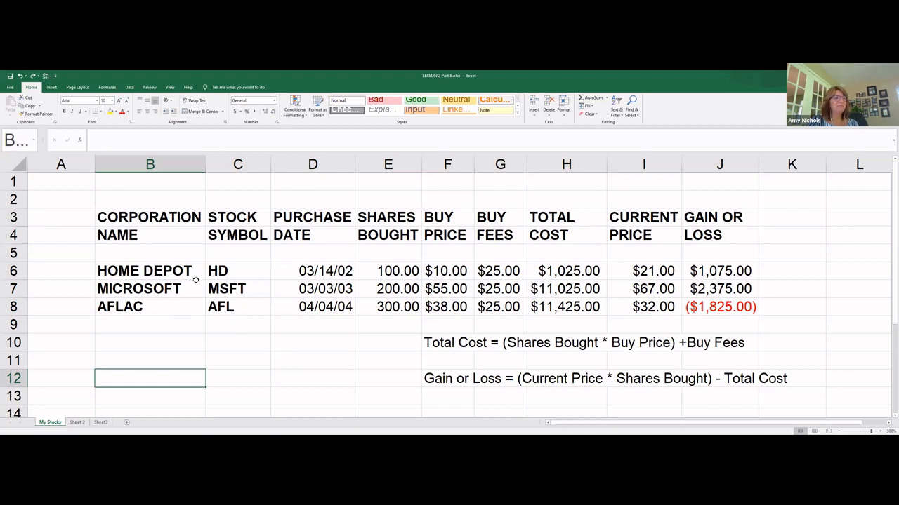
Step: Apply the themed cell style 20% - Accent1 to the stock table in B3:J8
{"action": "left_click", "coordinate": [151, 218]}
{"action": "mouse_move", "coordinate": [152, 218]}
{"action": "left_mouse_down"}
{"action": "mouse_move", "coordinate": [393, 273]}
{"action": "mouse_move", "coordinate": [697, 303]}
{"action": "left_mouse_up"}
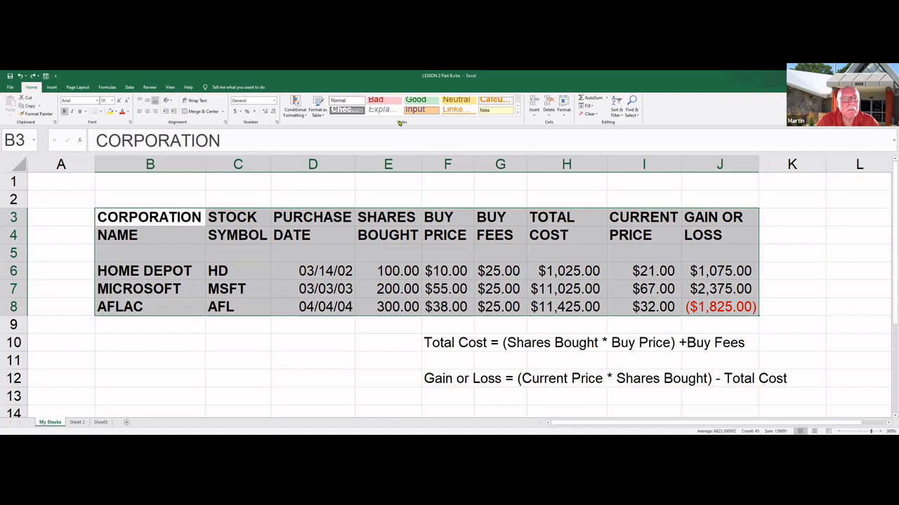
{"action": "left_click", "coordinate": [518, 114]}
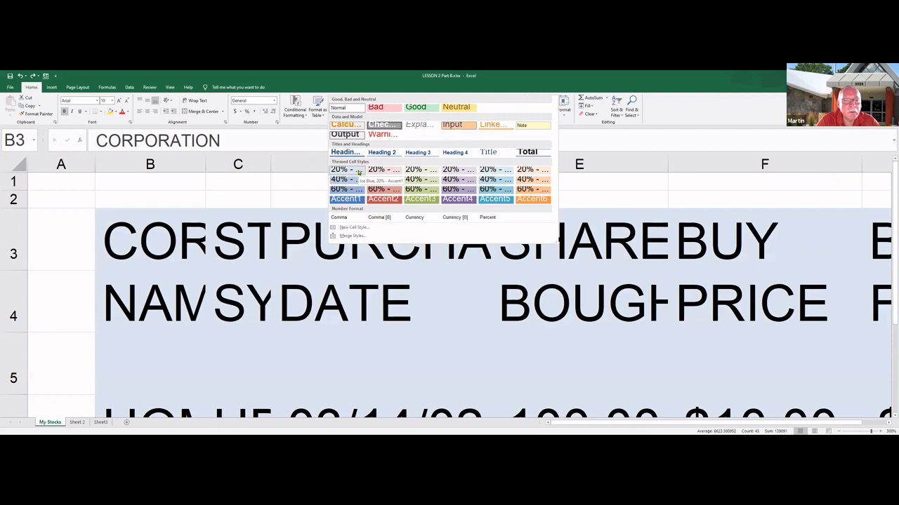
{"action": "left_click", "coordinate": [358, 171]}
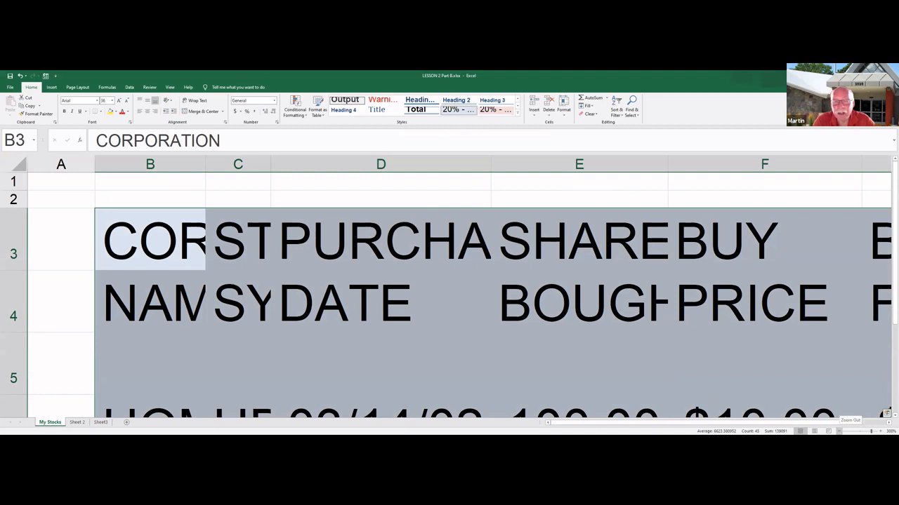
Step: Set the worksheet zoom to 120% and examine the whole styled stock table with the range deselected
{"action": "left_click", "coordinate": [839, 431]}
{"action": "left_click", "coordinate": [838, 431]}
{"action": "left_click", "coordinate": [839, 431]}
{"action": "left_click", "coordinate": [839, 431]}
{"action": "left_click", "coordinate": [839, 431]}
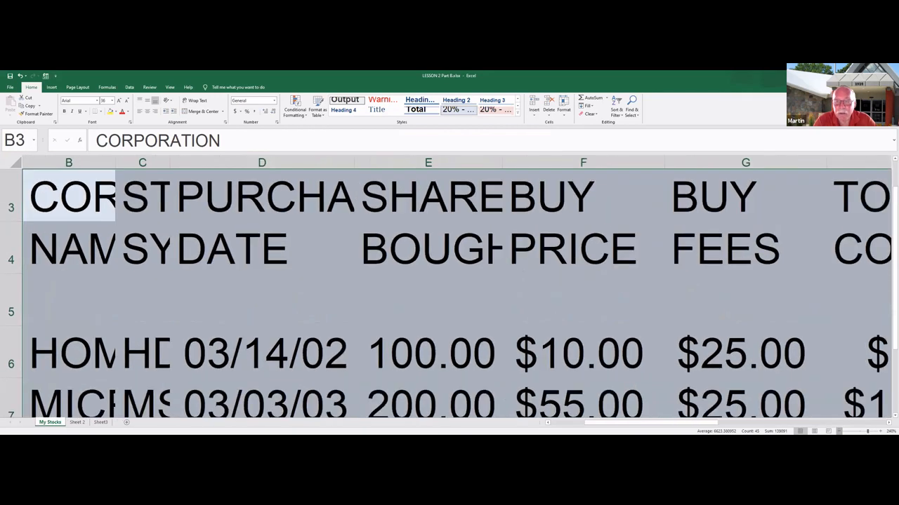
{"action": "left_click", "coordinate": [838, 431]}
{"action": "left_click", "coordinate": [839, 431]}
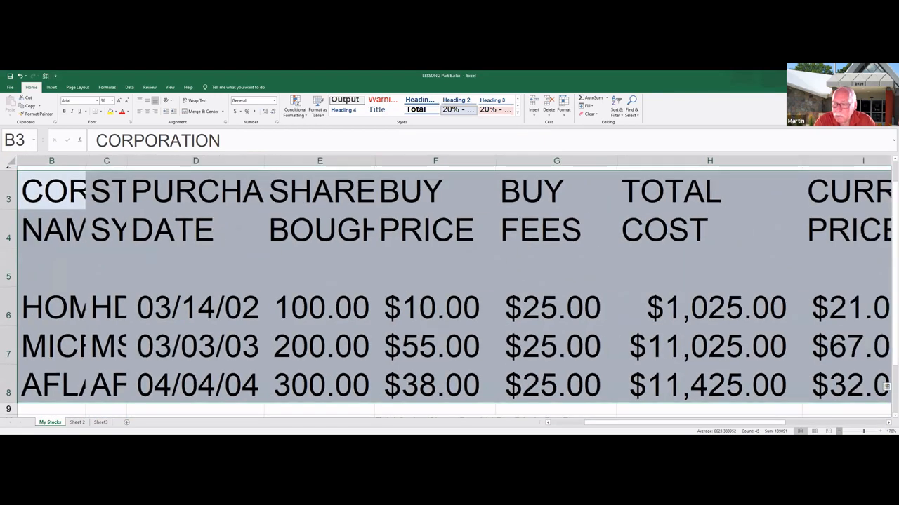
{"action": "left_click", "coordinate": [839, 431]}
{"action": "left_click", "coordinate": [880, 431]}
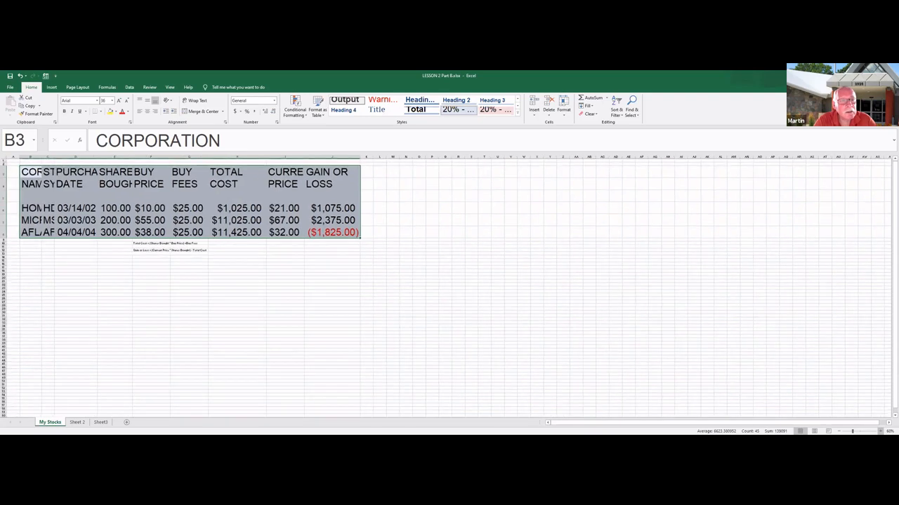
{"action": "scroll", "coordinate": [582, 407], "scroll_direction": "up", "scroll_amount": 1}
{"action": "scroll", "coordinate": [535, 347], "scroll_direction": "up", "scroll_amount": 1}
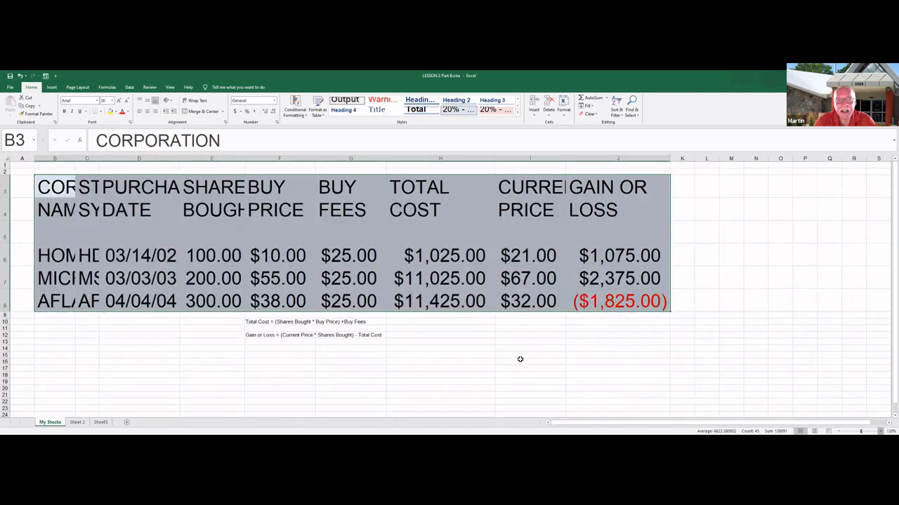
{"action": "scroll", "coordinate": [519, 359], "scroll_direction": "up", "scroll_amount": 1}
{"action": "left_click", "coordinate": [520, 359]}
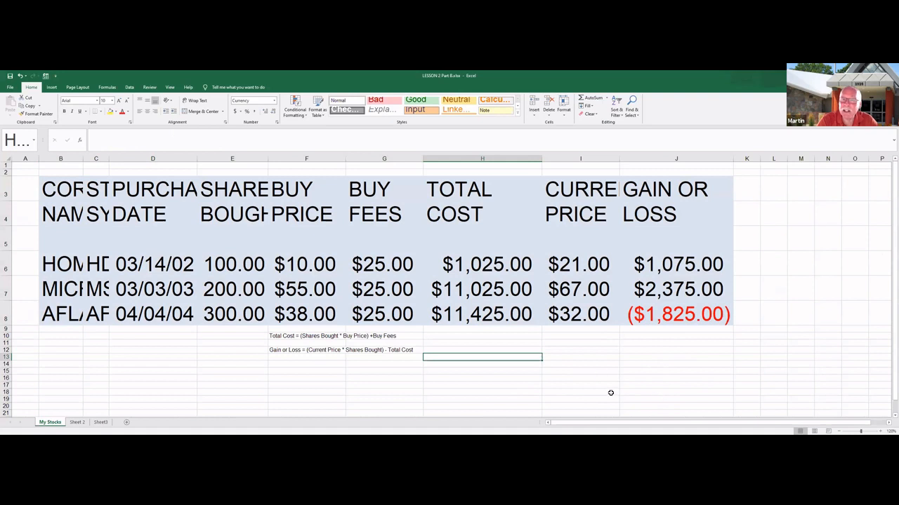
Step: Try the Accent1 cell style on H13 and the Check Cell style on the stock table in B3:J8
{"action": "left_click", "coordinate": [517, 116]}
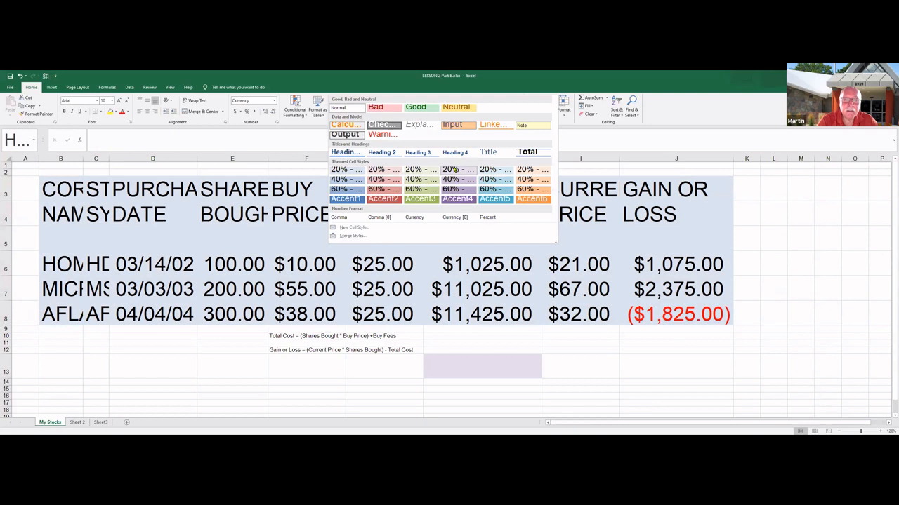
{"action": "left_click", "coordinate": [340, 198]}
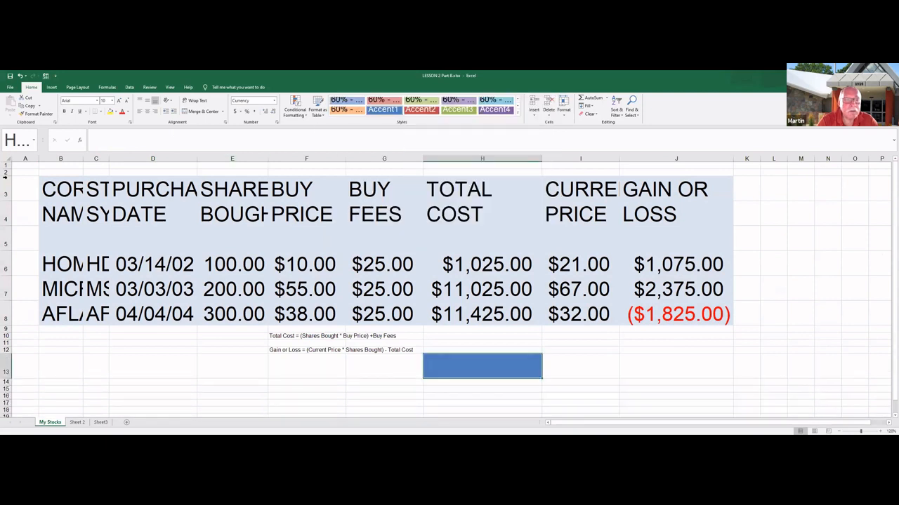
{"action": "left_click_drag", "start_coordinate": [75, 188], "coordinate": [664, 310]}
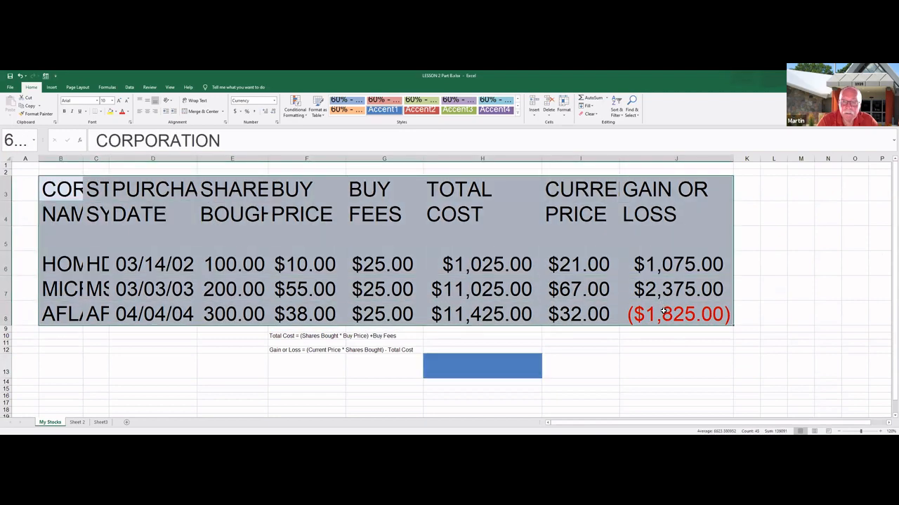
{"action": "left_click", "coordinate": [518, 113]}
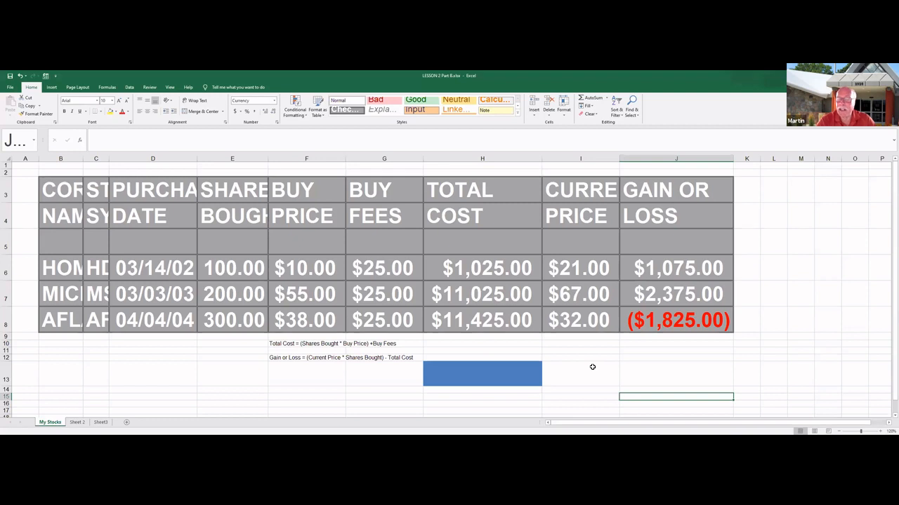
{"action": "left_click", "coordinate": [585, 370]}
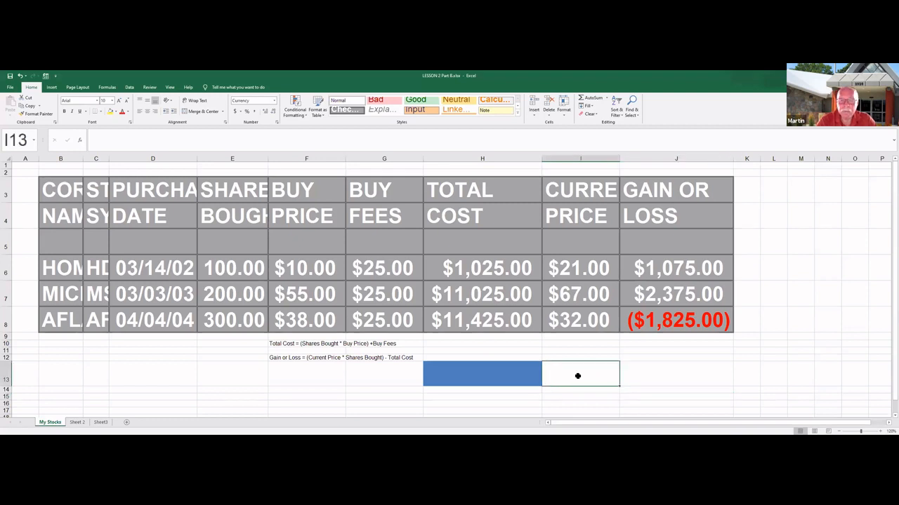
{"action": "left_click", "coordinate": [402, 368]}
{"action": "left_click", "coordinate": [767, 248]}
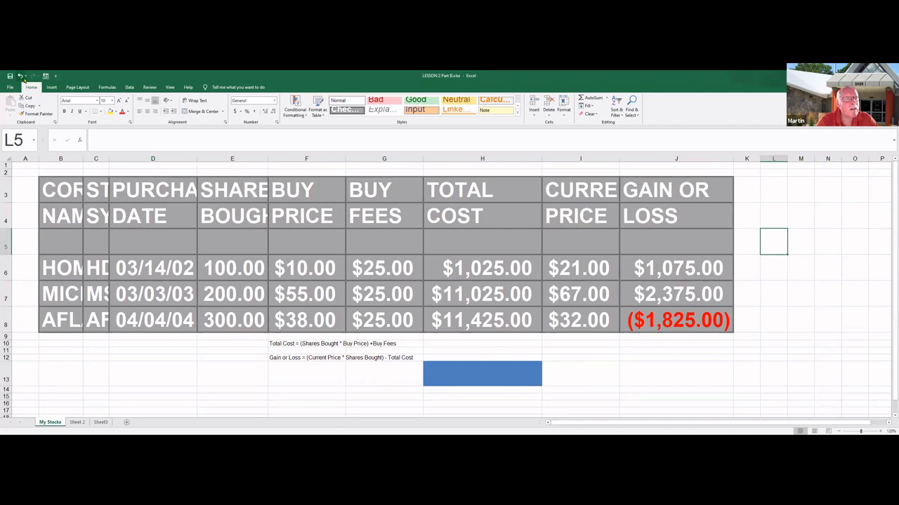
Step: Undo the Check Cell style on the stock table and the Accent1 style on H13
{"action": "left_click", "coordinate": [20, 76]}
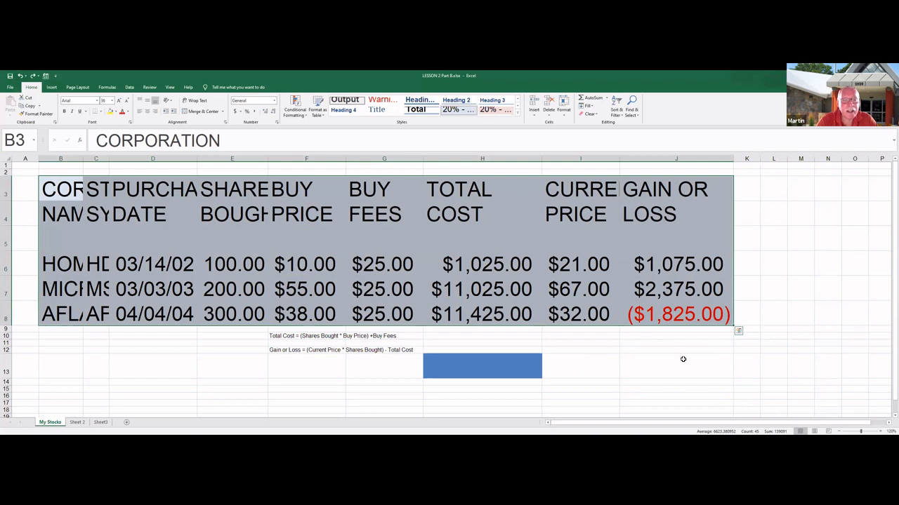
{"action": "left_click", "coordinate": [747, 350]}
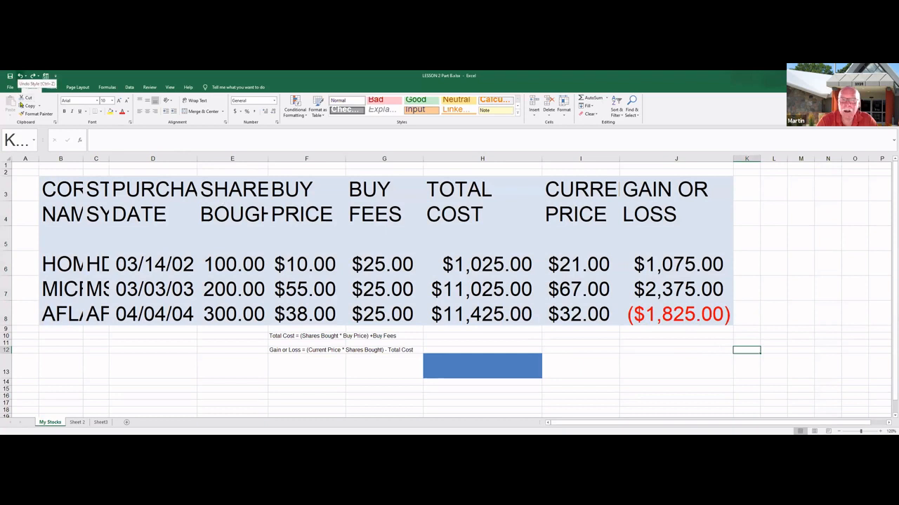
{"action": "left_click", "coordinate": [21, 75]}
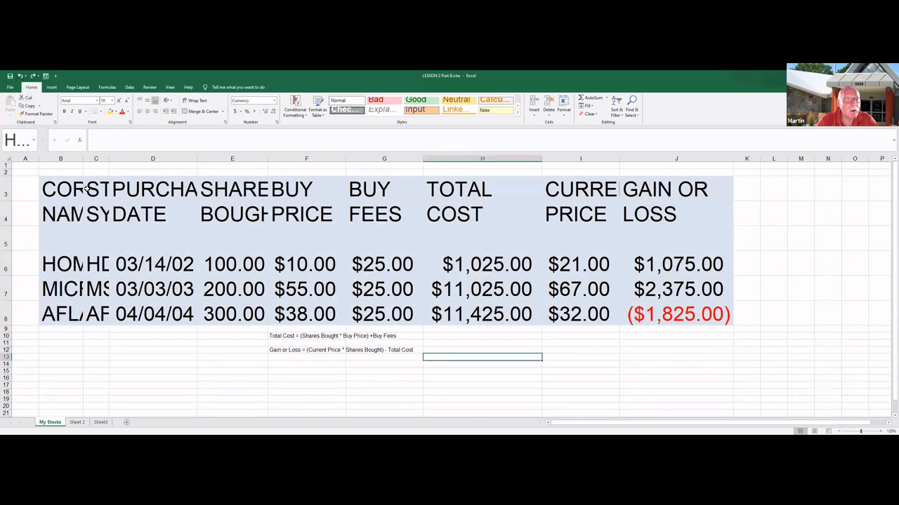
Step: Undo the earlier worksheet zoom changes one at a time, deselecting the stock table between them
{"action": "left_click_drag", "start_coordinate": [76, 188], "coordinate": [730, 319]}
{"action": "scroll", "coordinate": [183, 240], "scroll_direction": "down", "scroll_amount": 2}
{"action": "left_click", "coordinate": [590, 382]}
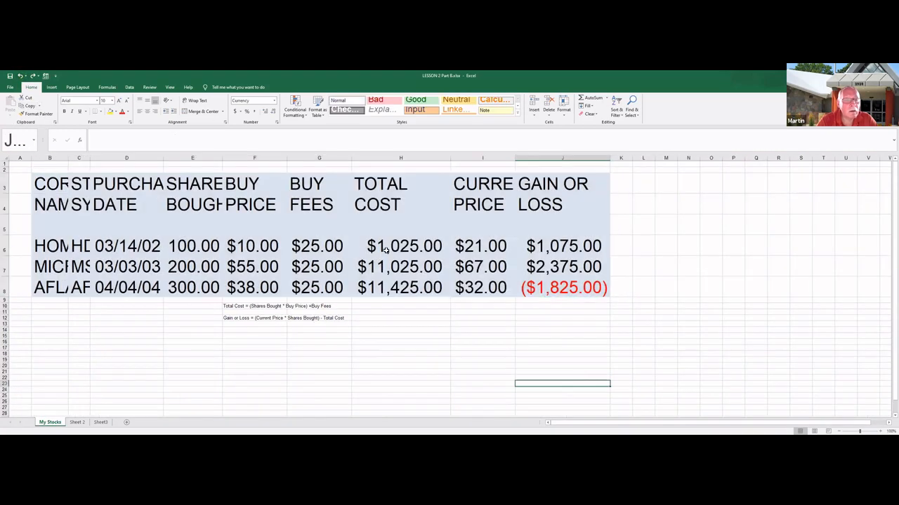
{"action": "left_click", "coordinate": [20, 76]}
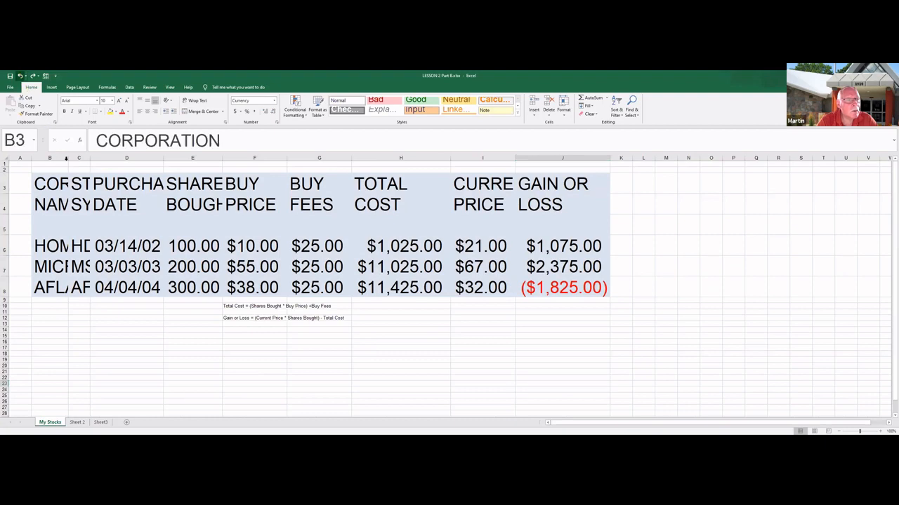
{"action": "left_click", "coordinate": [113, 311]}
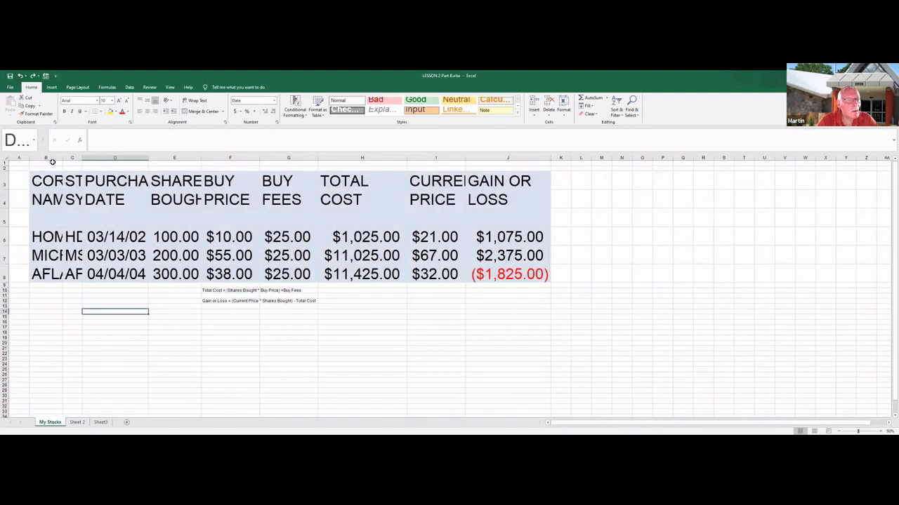
{"action": "left_click", "coordinate": [20, 76]}
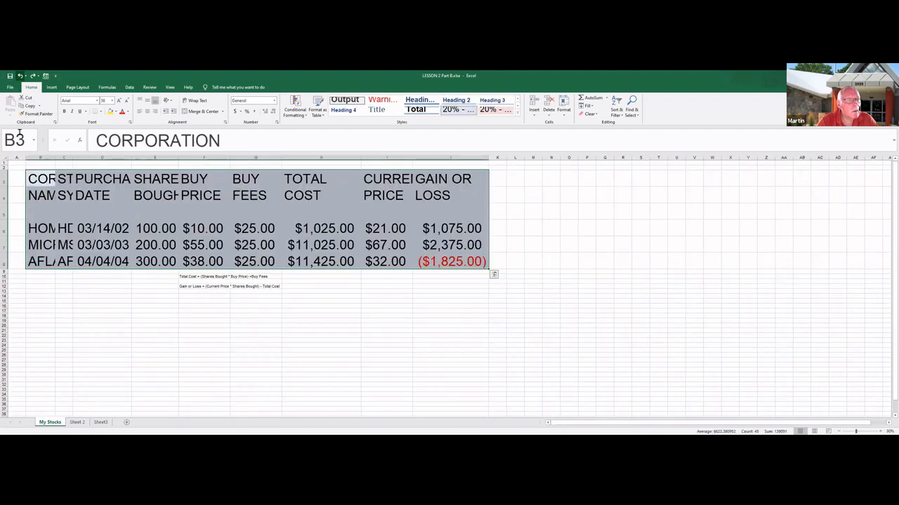
{"action": "left_click", "coordinate": [99, 307]}
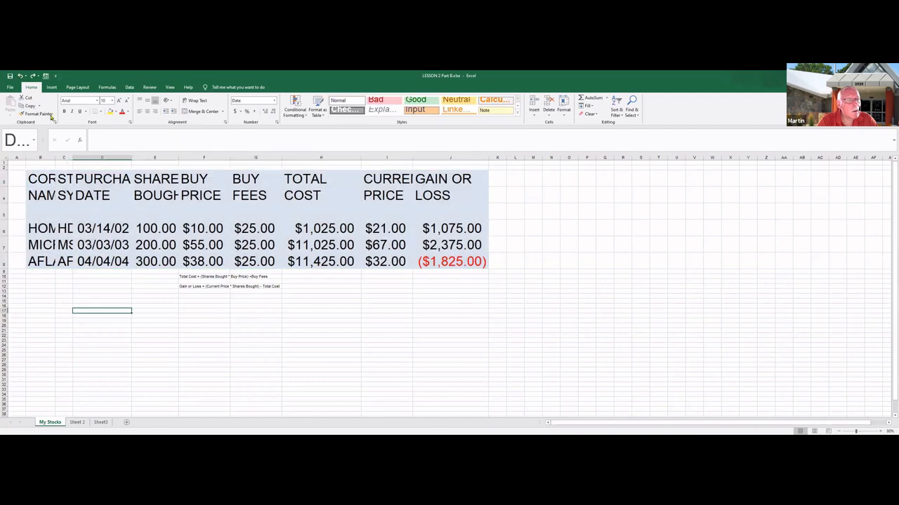
{"action": "left_click", "coordinate": [20, 76]}
{"action": "left_click", "coordinate": [100, 327]}
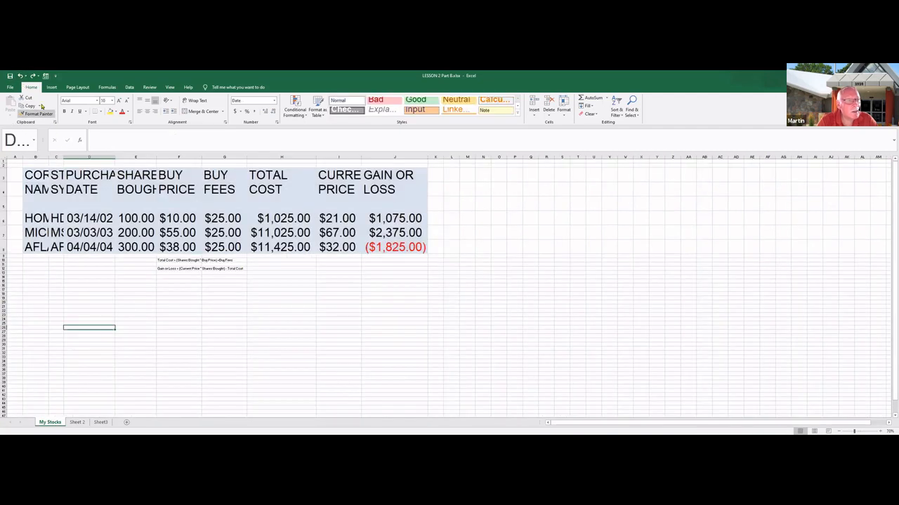
{"action": "left_click", "coordinate": [20, 76]}
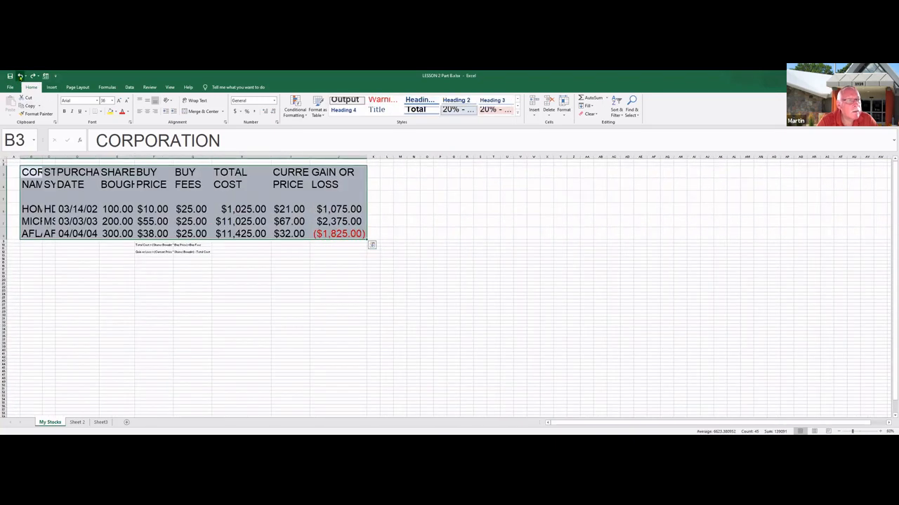
{"action": "scroll", "coordinate": [21, 78], "scroll_direction": "up", "scroll_amount": 2}
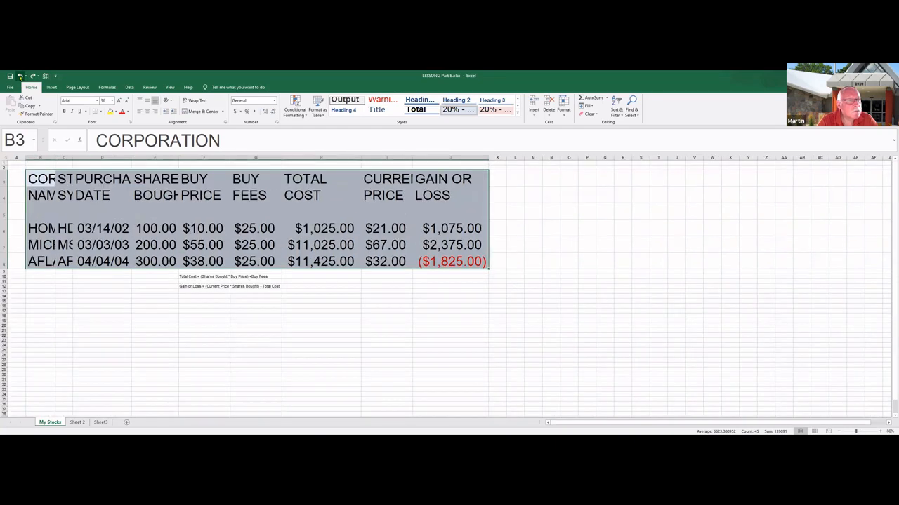
{"action": "scroll", "coordinate": [106, 321], "scroll_direction": "up", "scroll_amount": 1}
{"action": "left_click", "coordinate": [119, 376]}
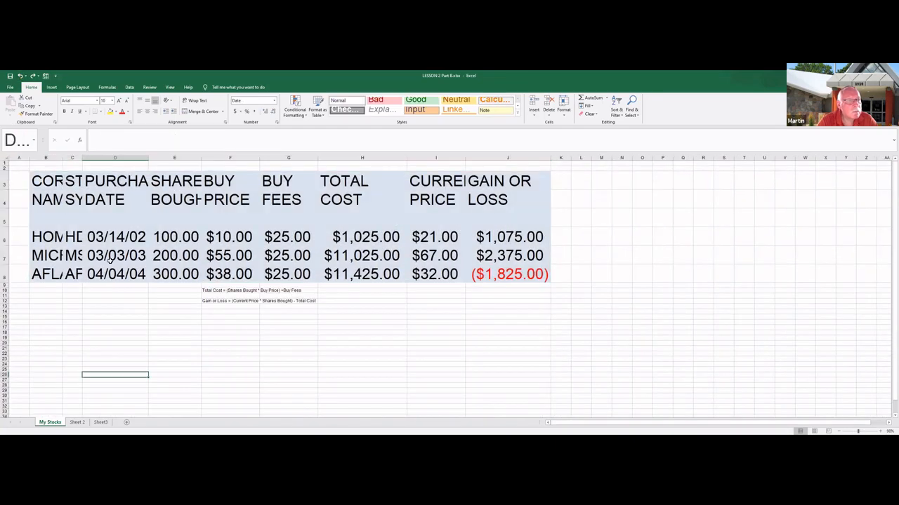
Step: Undo the remaining zoom changes and table formatting, back to before the Gain or Loss formula was copied to J7:J8
{"action": "left_click", "coordinate": [22, 76]}
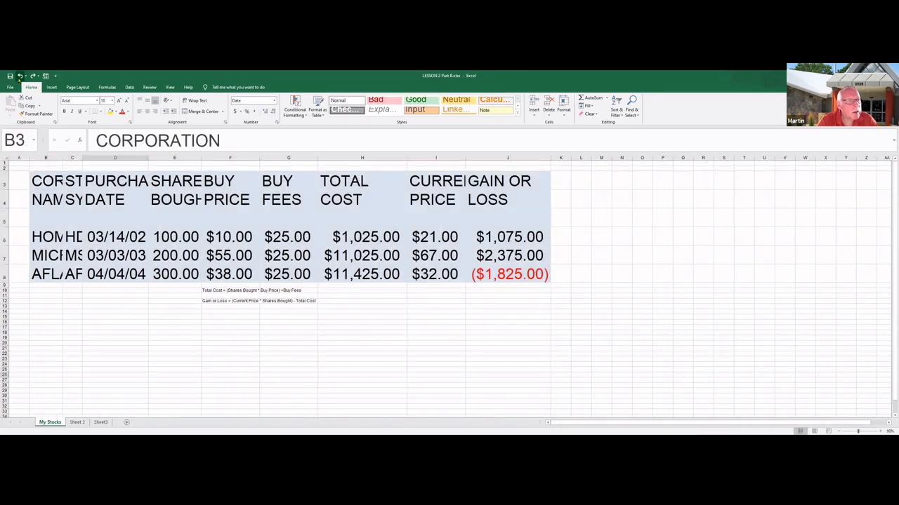
{"action": "left_click", "coordinate": [21, 78]}
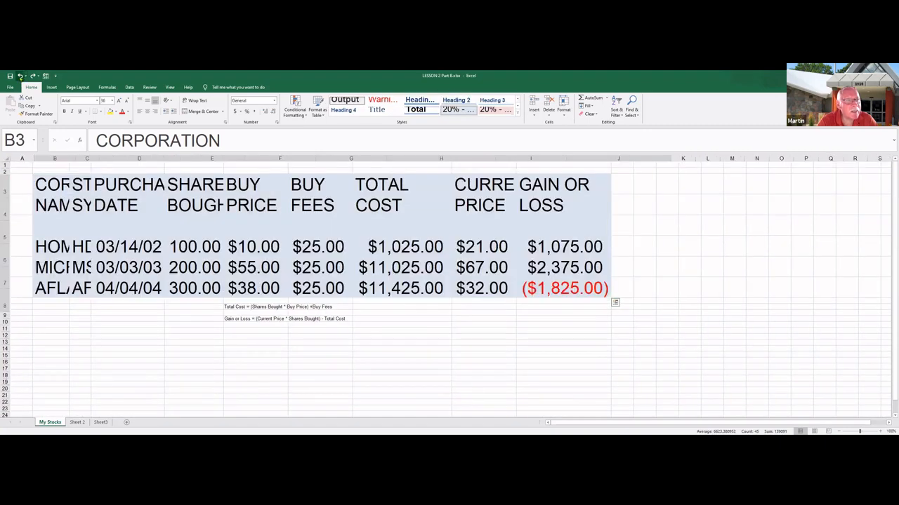
{"action": "left_click", "coordinate": [22, 78]}
{"action": "left_click", "coordinate": [21, 77]}
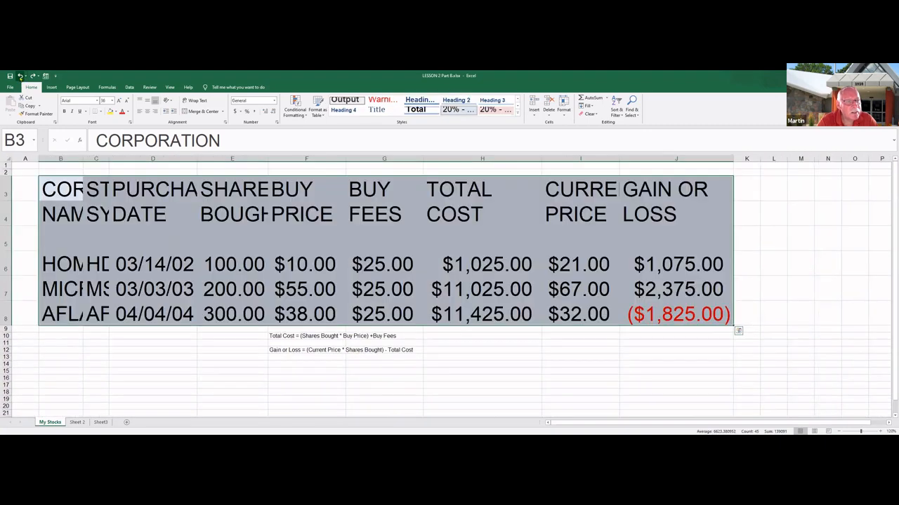
{"action": "left_click", "coordinate": [21, 77]}
{"action": "left_click", "coordinate": [21, 77]}
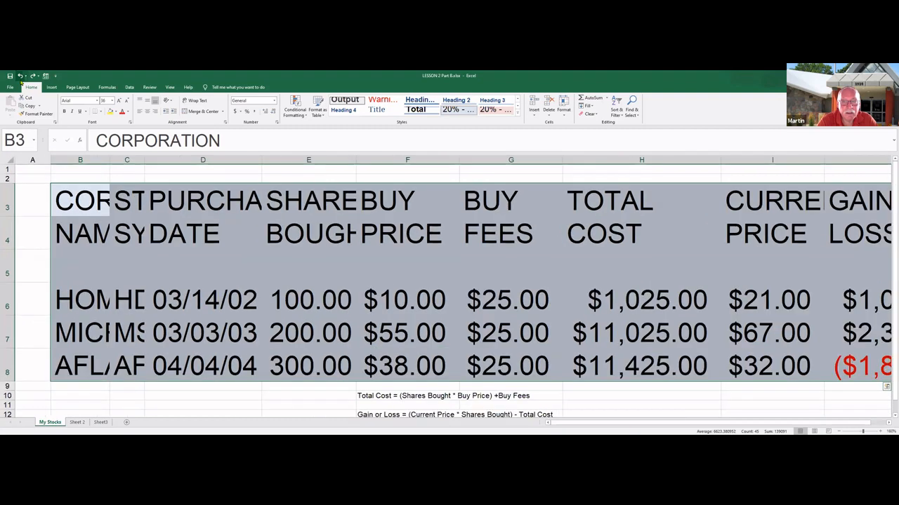
{"action": "left_click", "coordinate": [21, 77]}
{"action": "left_click", "coordinate": [21, 77]}
{"action": "left_click", "coordinate": [21, 78]}
{"action": "left_click", "coordinate": [21, 78]}
{"action": "left_click", "coordinate": [21, 77]}
{"action": "left_click", "coordinate": [21, 77]}
{"action": "left_click", "coordinate": [21, 77]}
{"action": "left_click", "coordinate": [21, 77]}
{"action": "left_click", "coordinate": [21, 77]}
{"action": "left_click", "coordinate": [22, 77]}
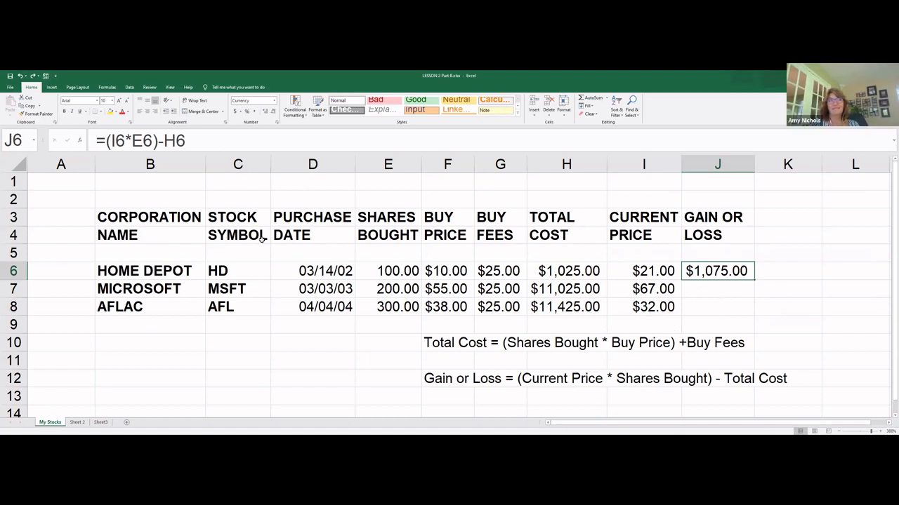
Step: Redo the copying of the Gain or Loss formula to J7:J8 and the widening of column J
{"action": "left_click", "coordinate": [33, 77]}
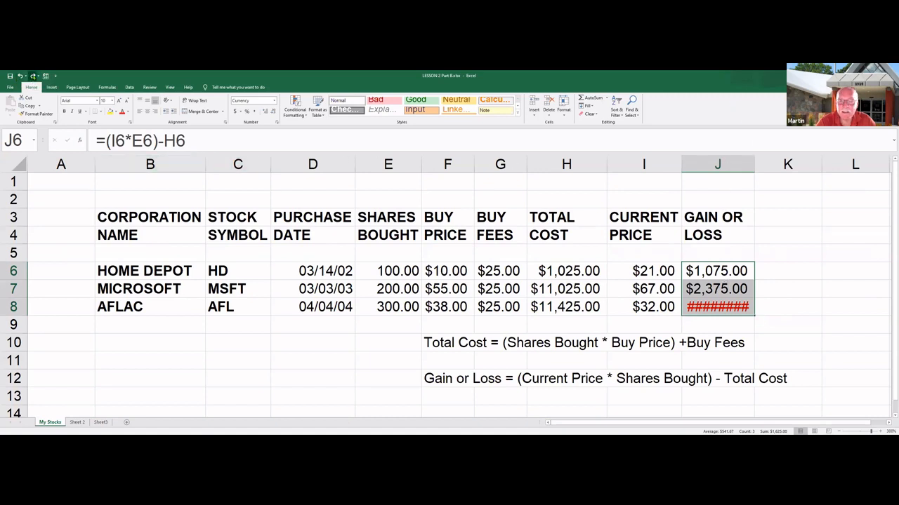
{"action": "left_click", "coordinate": [33, 76]}
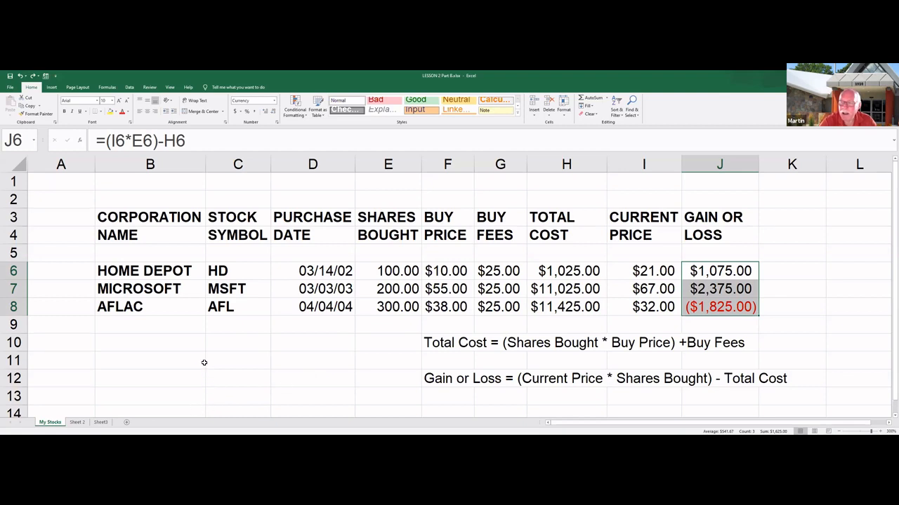
Step: Add a solid outline border and inside vertical borders to the stock table in B3:J8, using a heavier line style
{"action": "left_click_drag", "start_coordinate": [140, 215], "coordinate": [692, 310]}
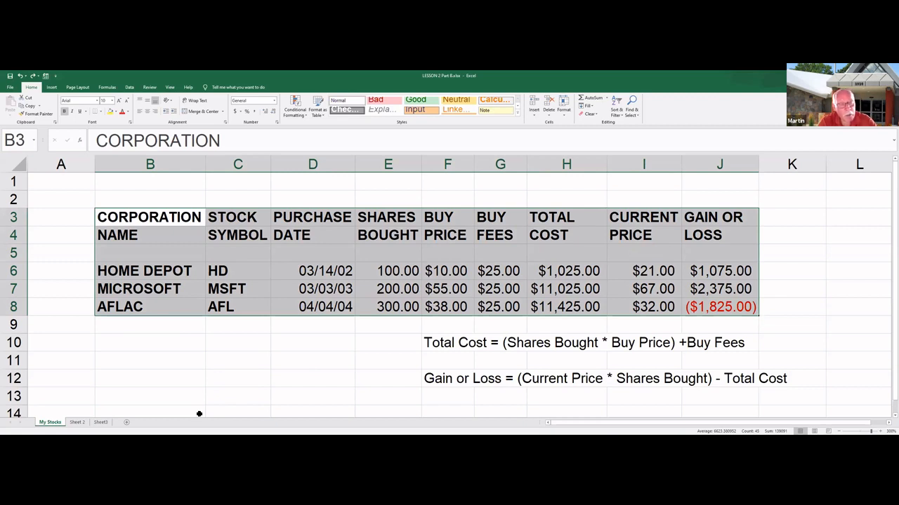
{"action": "key", "text": "ctrl+1"}
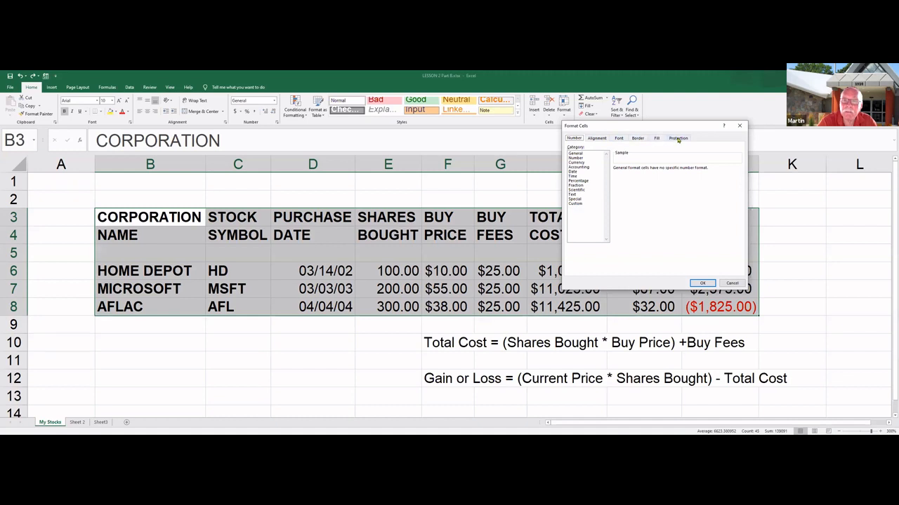
{"action": "left_click", "coordinate": [638, 139]}
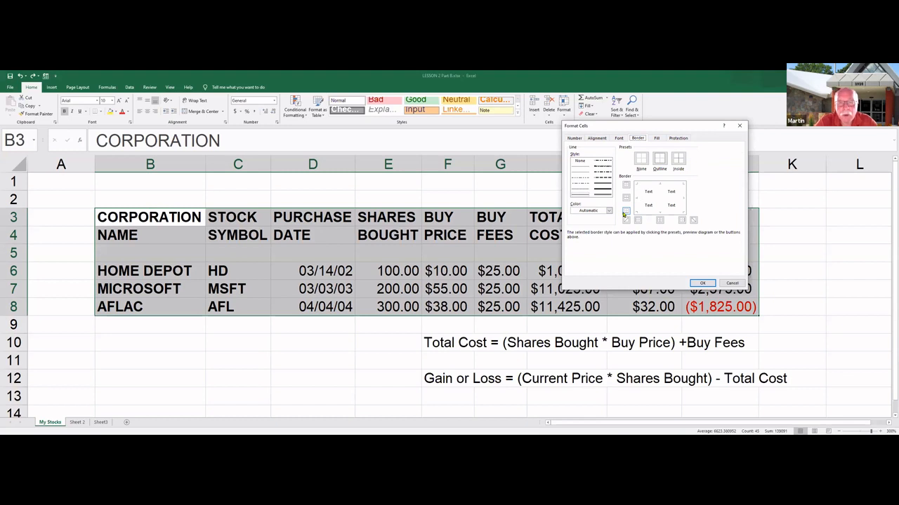
{"action": "left_click", "coordinate": [595, 188]}
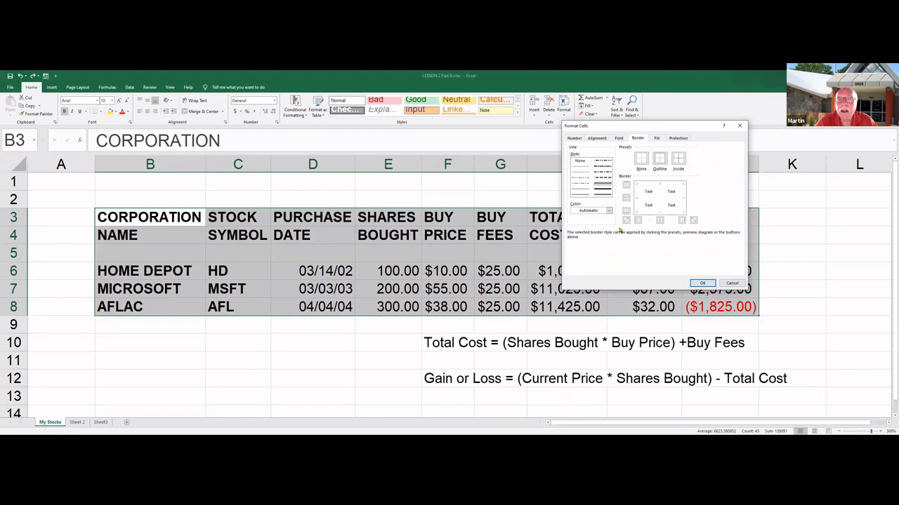
{"action": "left_click", "coordinate": [660, 159]}
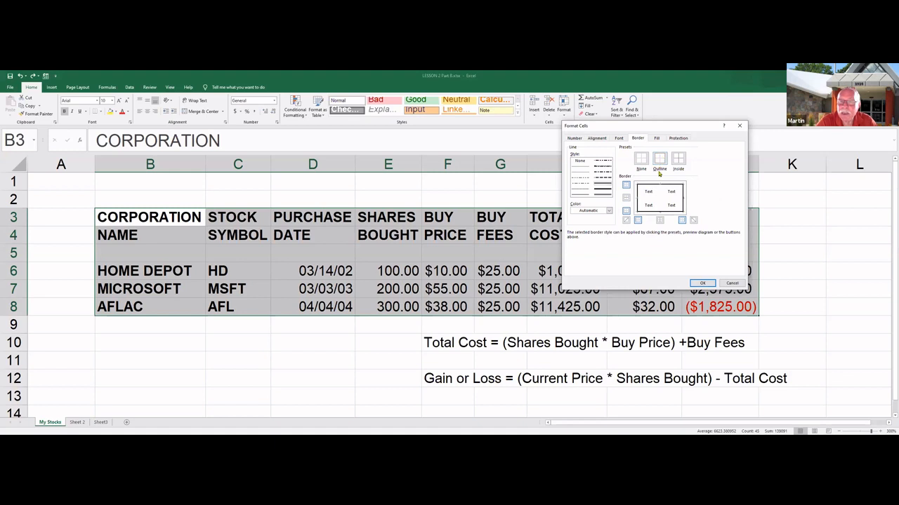
{"action": "left_click", "coordinate": [659, 222]}
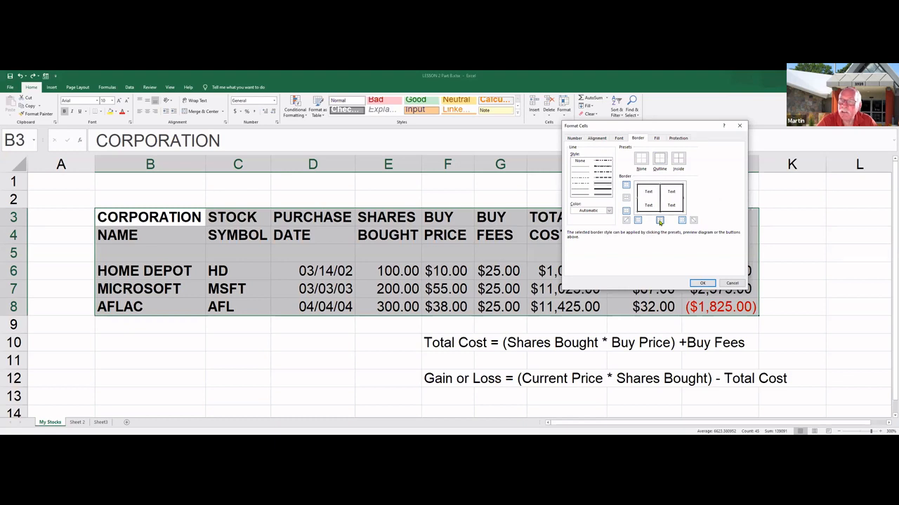
{"action": "left_click", "coordinate": [704, 284]}
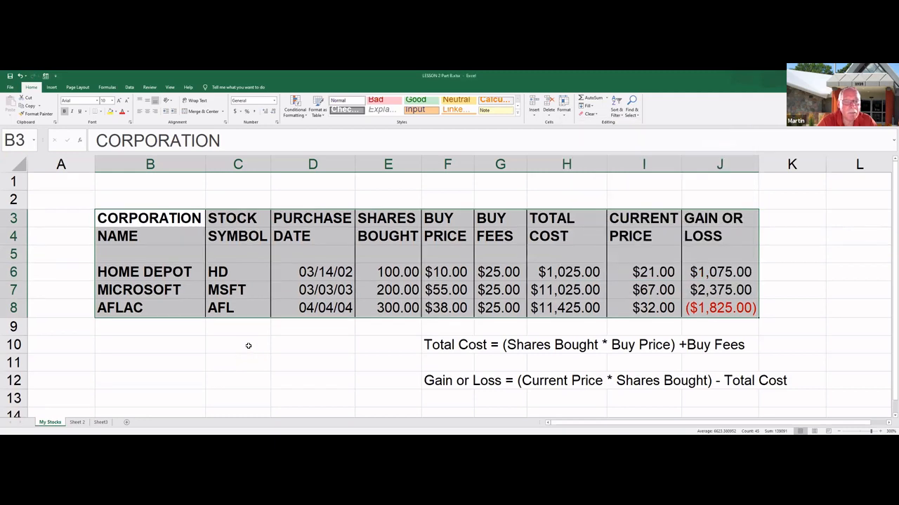
{"action": "left_click", "coordinate": [248, 345]}
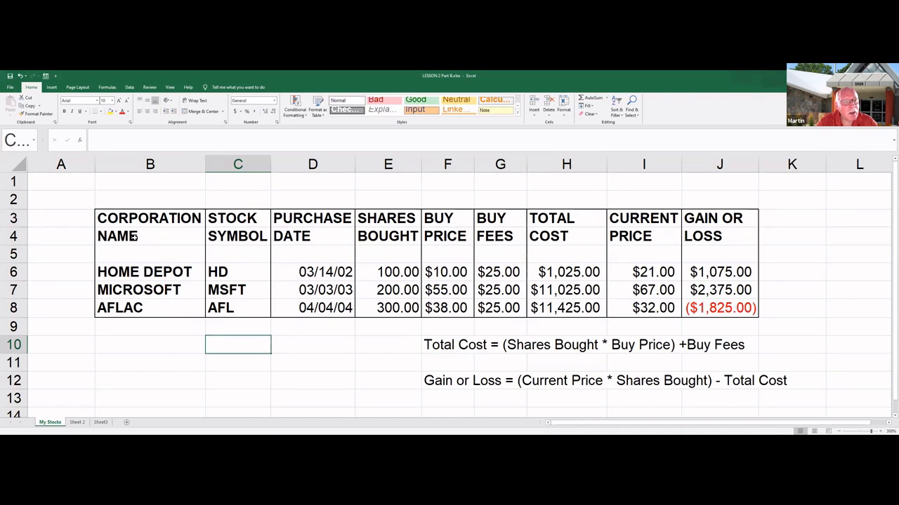
Step: Add a thick solid bottom border beneath the second header row of the stock table, B4:J4, and deselect the range
{"action": "left_click_drag", "start_coordinate": [134, 236], "coordinate": [700, 243]}
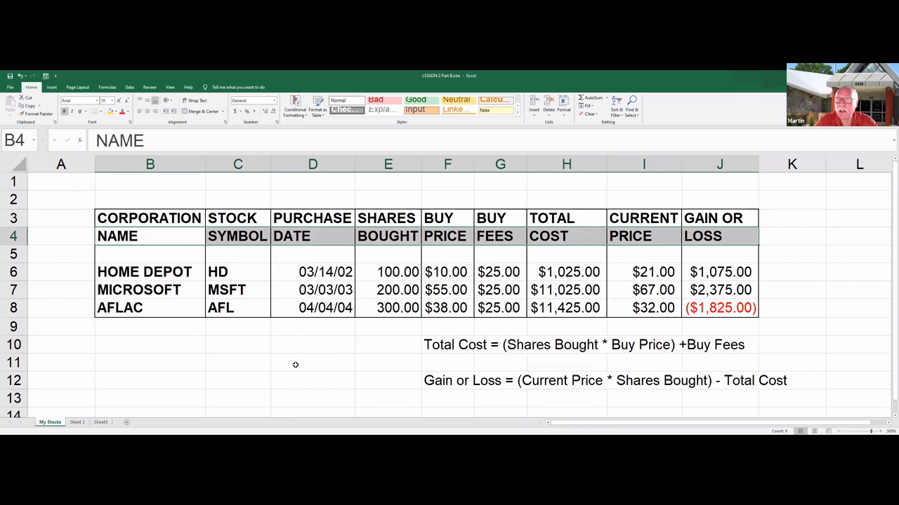
{"action": "key", "text": "ctrl+1"}
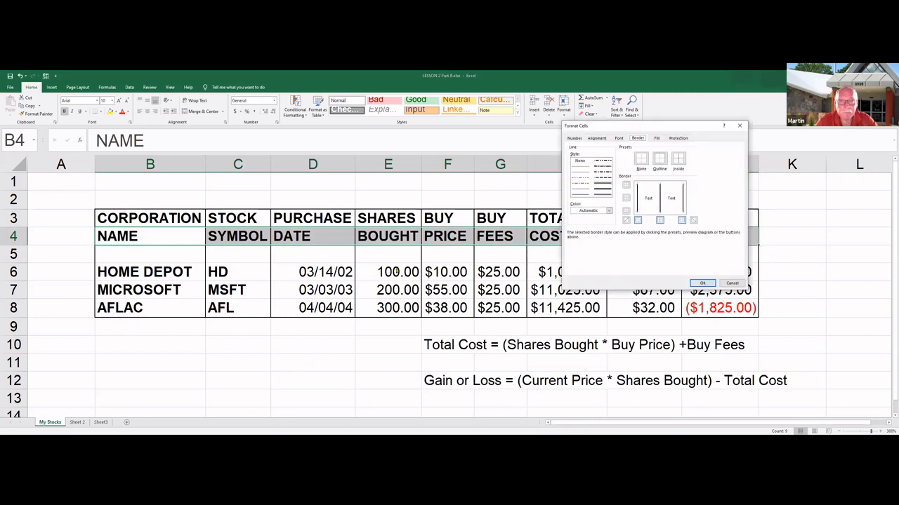
{"action": "left_click", "coordinate": [601, 191]}
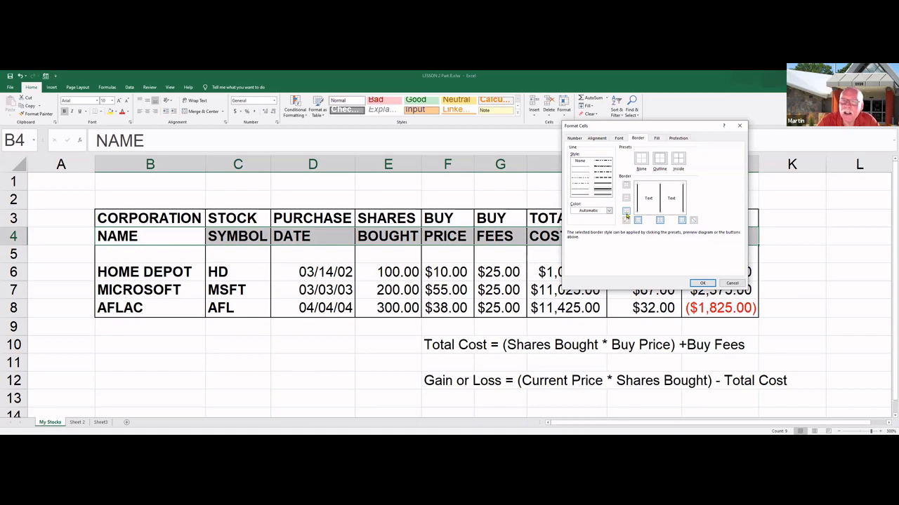
{"action": "left_click", "coordinate": [625, 212]}
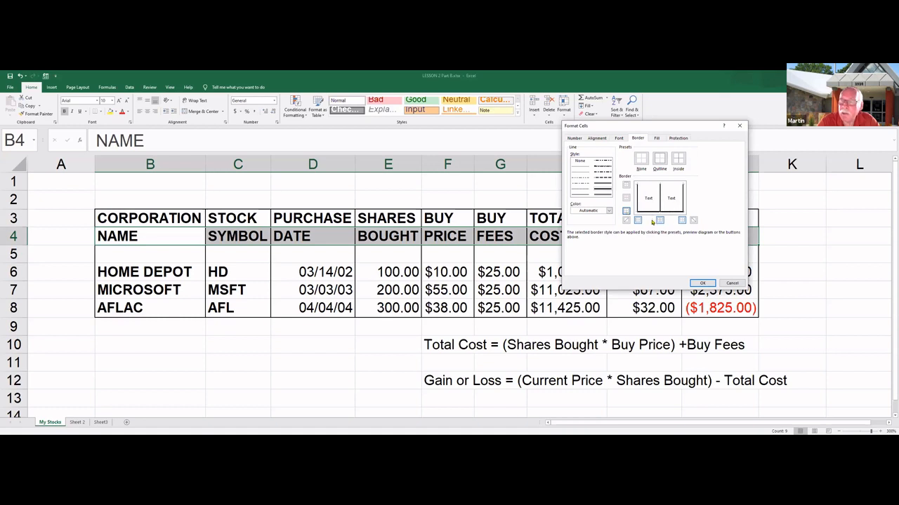
{"action": "left_click", "coordinate": [703, 284]}
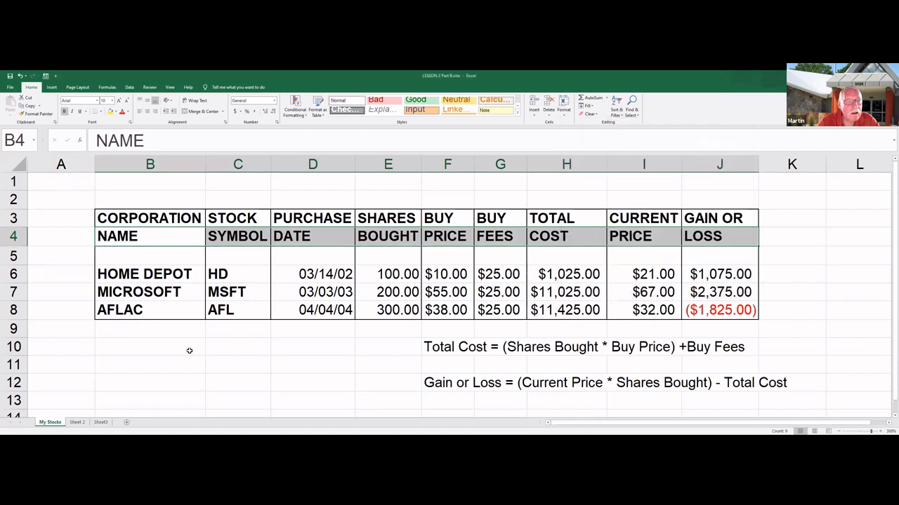
{"action": "left_click", "coordinate": [131, 352]}
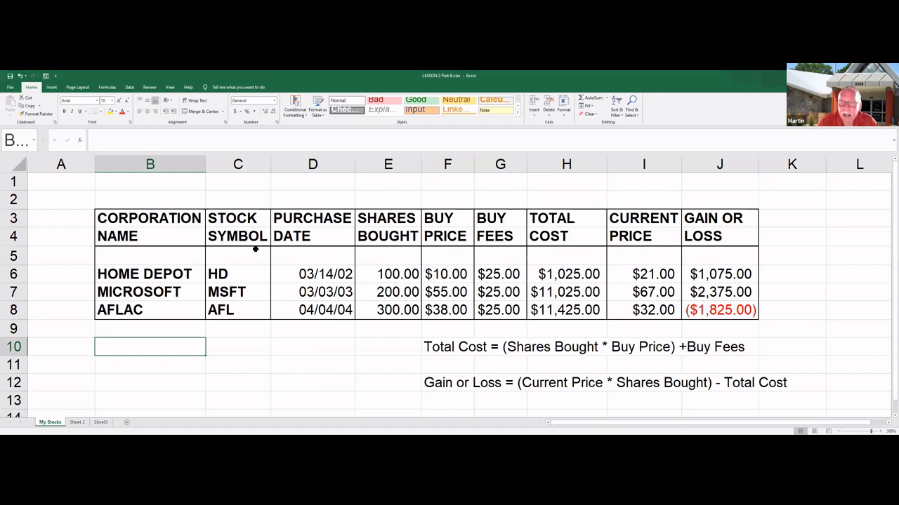
Step: Save a copy of the workbook in the Documents folder as My LESSON 2 Part B.xlsx
{"action": "left_click", "coordinate": [10, 88]}
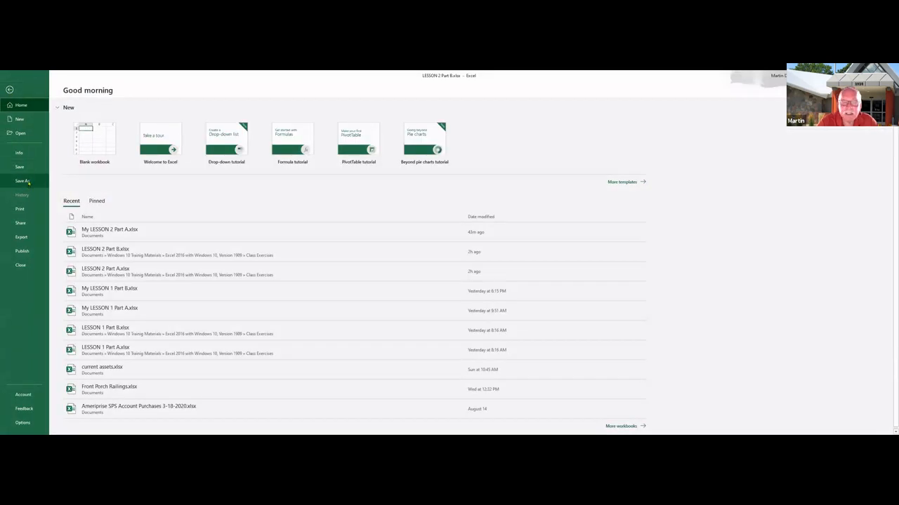
{"action": "left_click", "coordinate": [22, 181]}
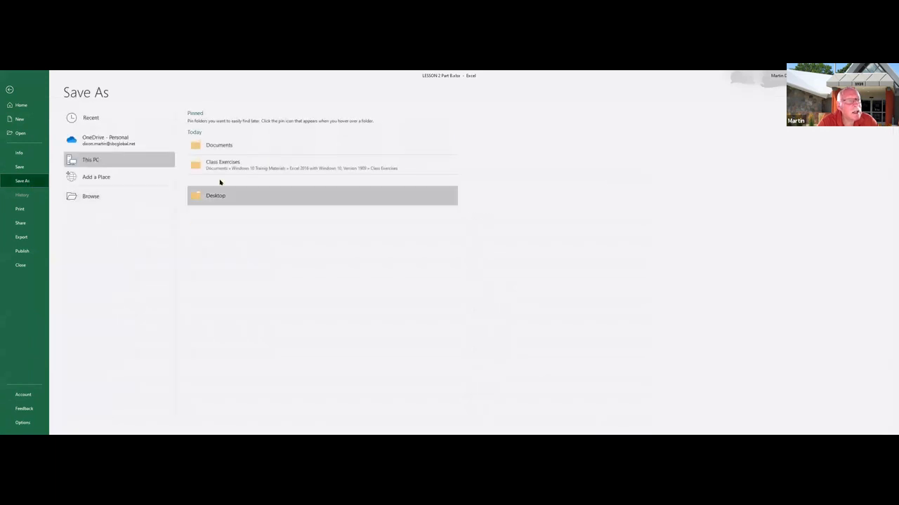
{"action": "left_click", "coordinate": [220, 145]}
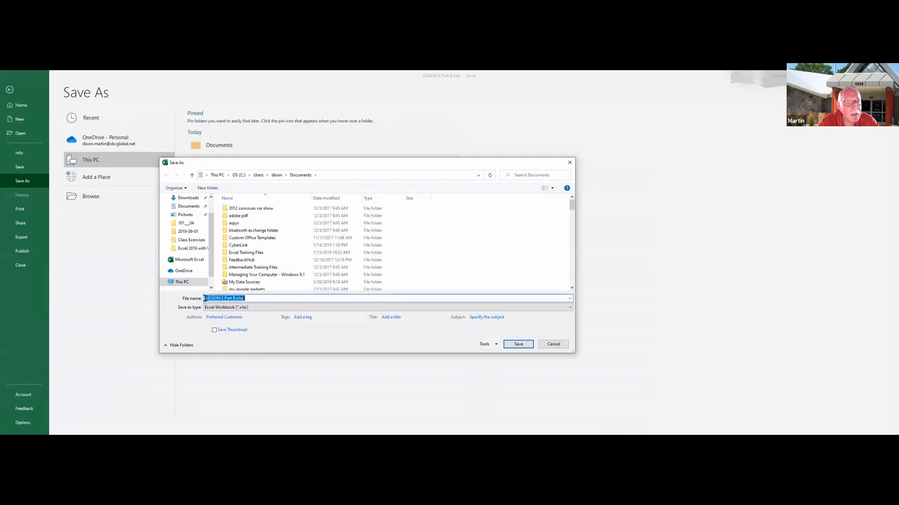
{"action": "left_click", "coordinate": [204, 299]}
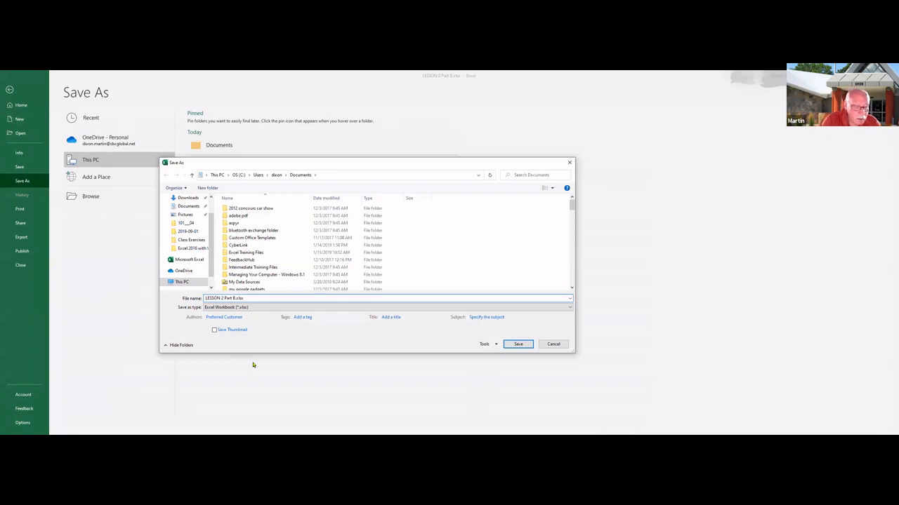
{"action": "type", "text": "My"}
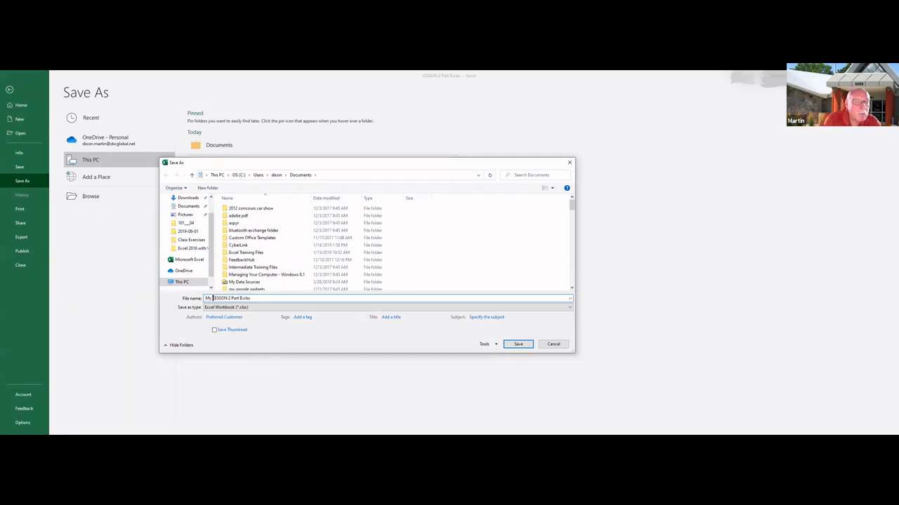
{"action": "left_click", "coordinate": [519, 344]}
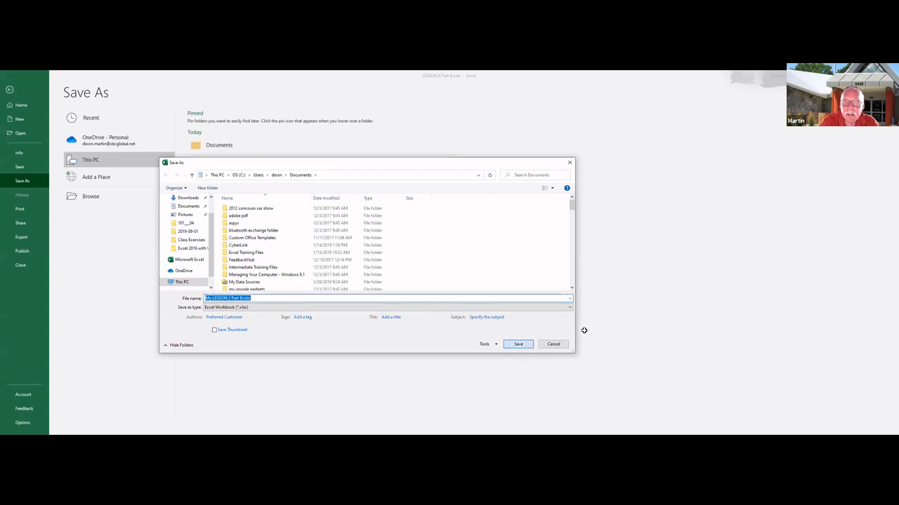